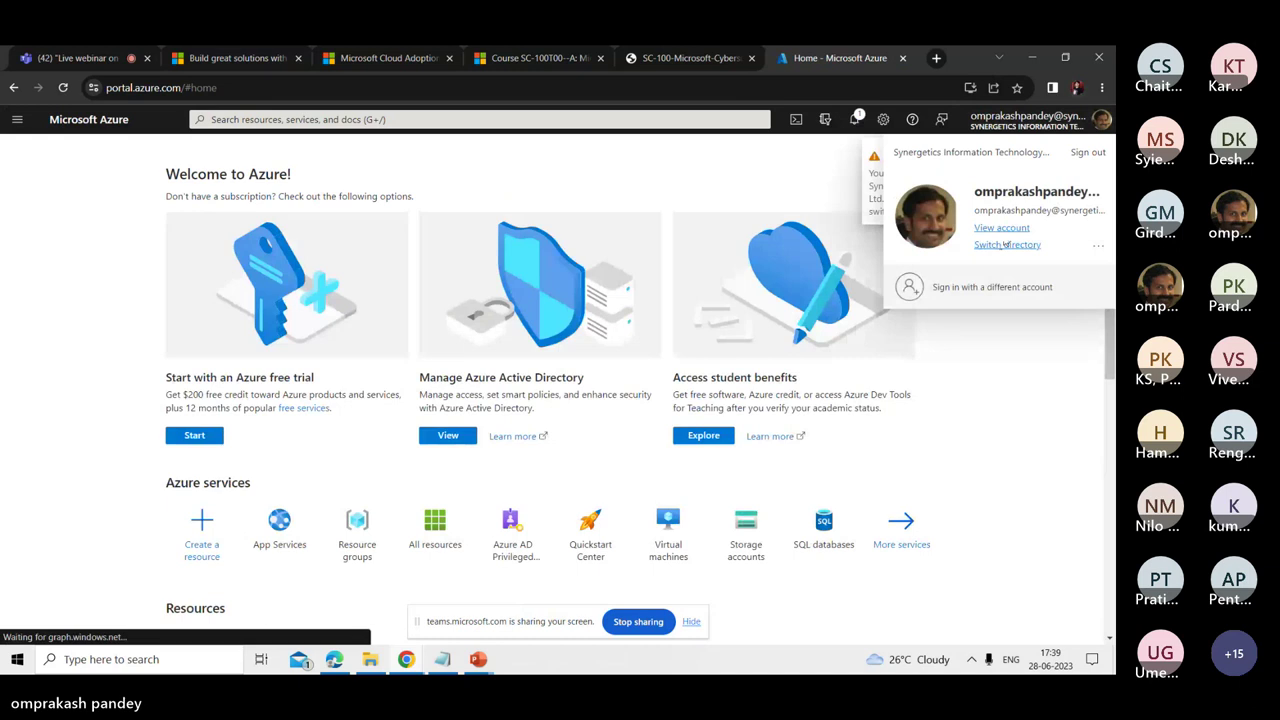
- Switch directory, dismiss the no-subscriptions notice, and choose to use another account
click(1005, 244)
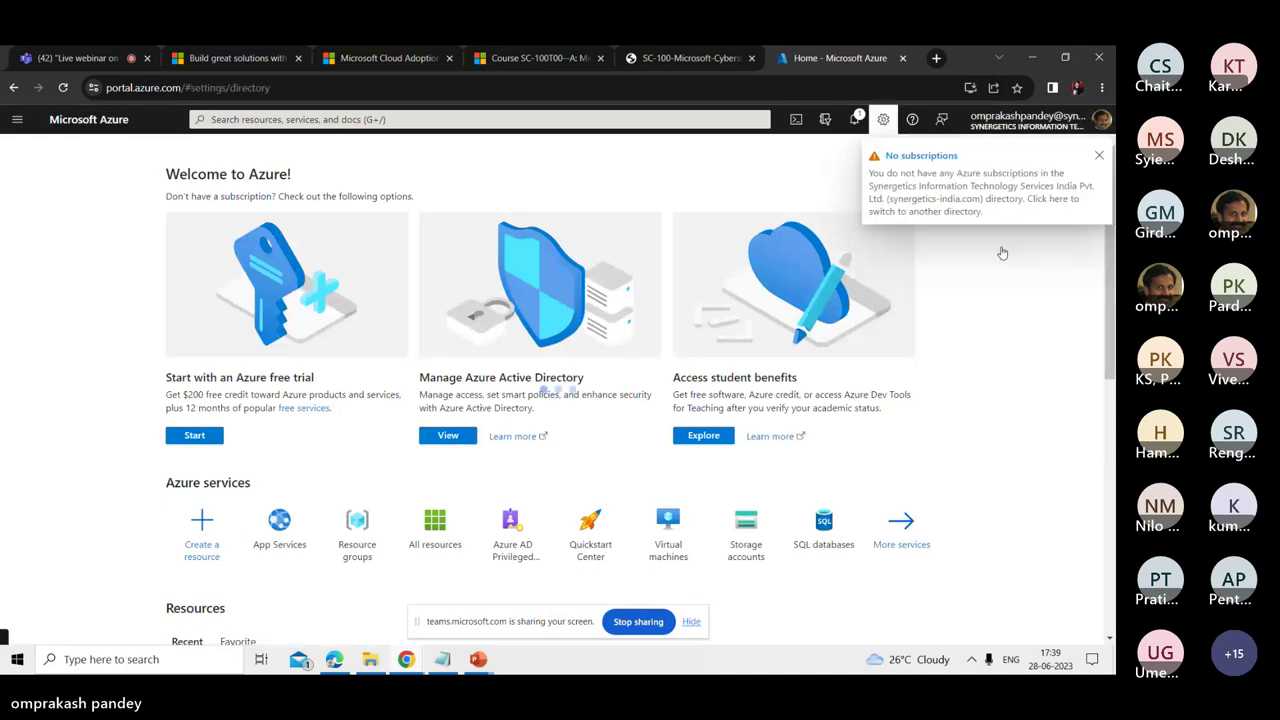
click(1100, 155)
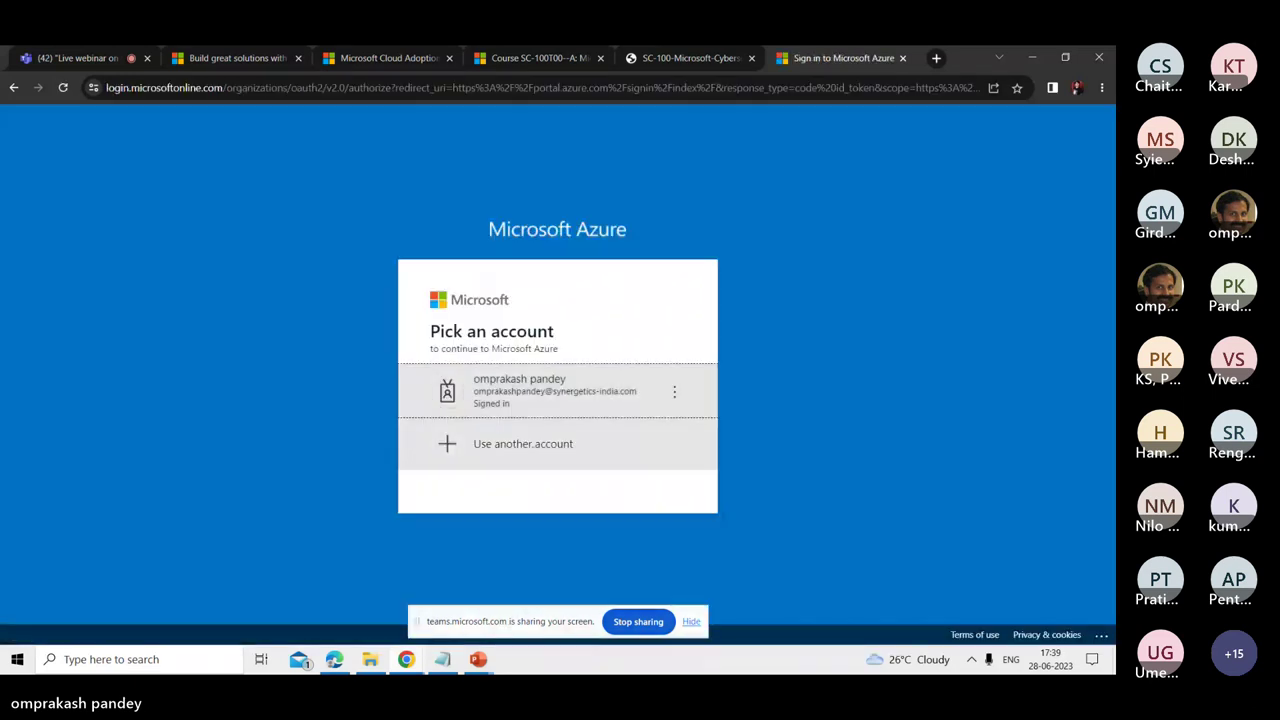
click(534, 453)
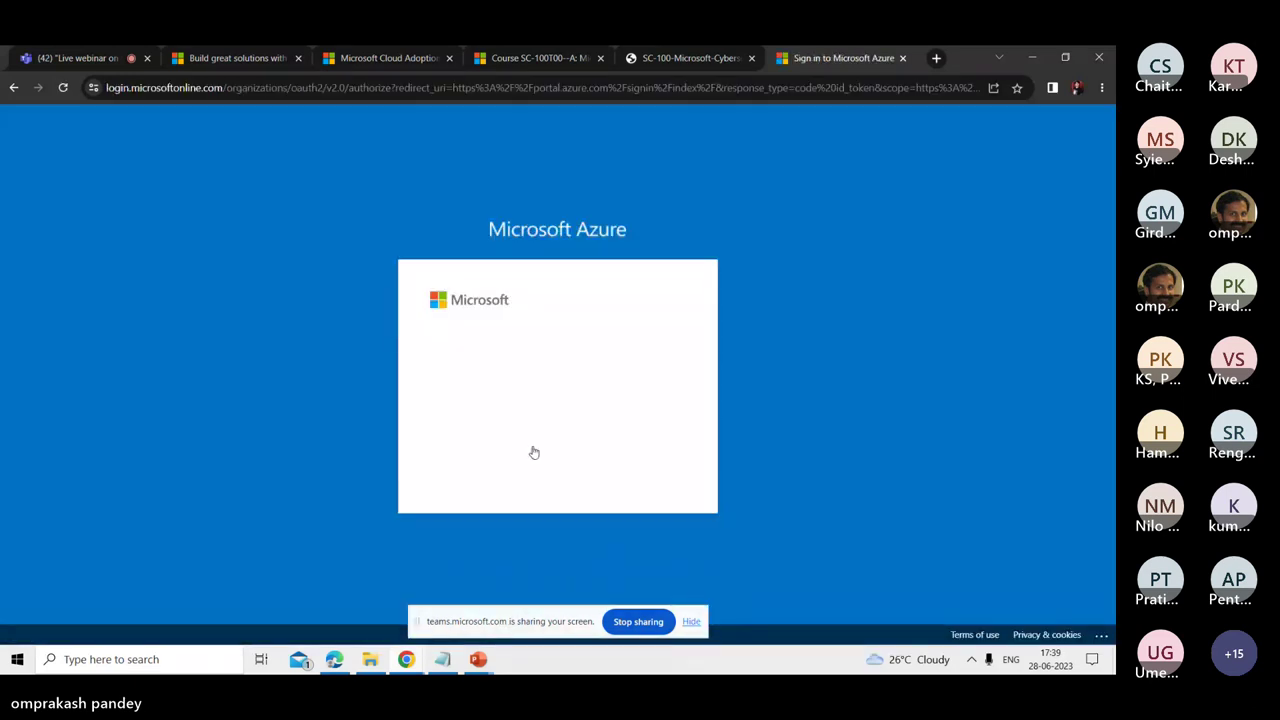
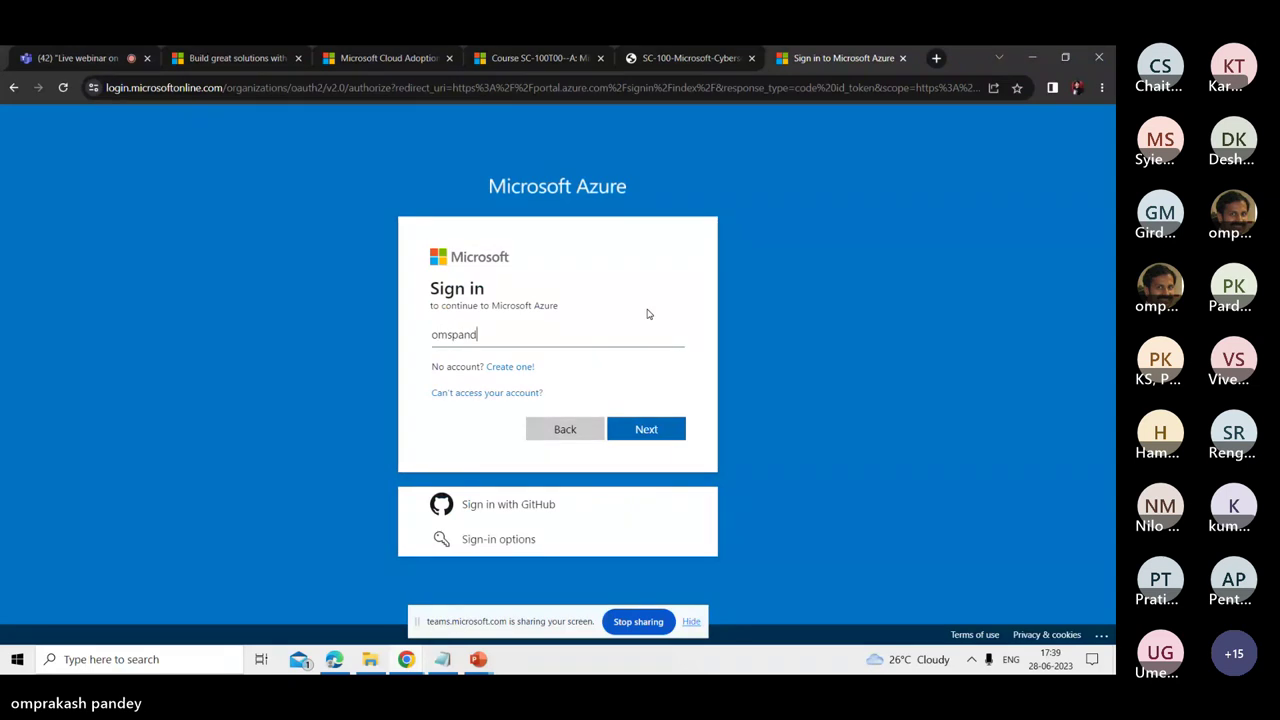
- Sign in with the personal Microsoft account's e-mail address and password
key(Return)
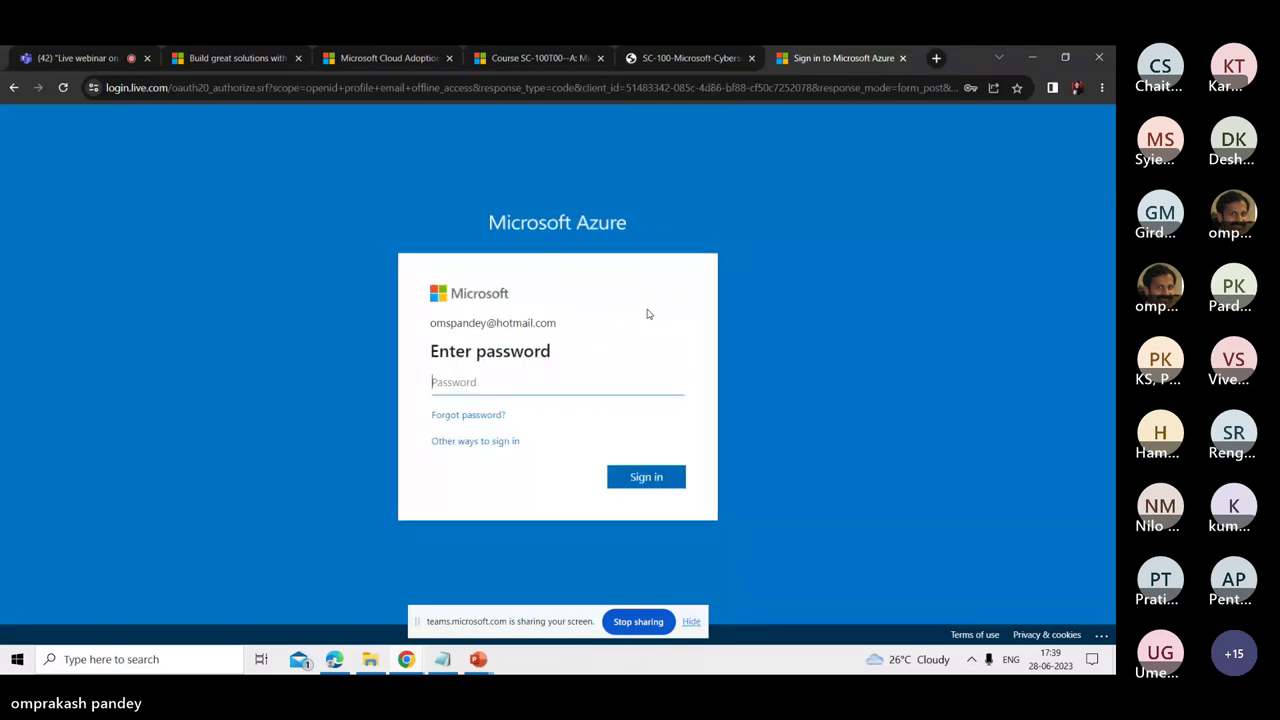
text(••••••••••)
key(Return)
key(Return)
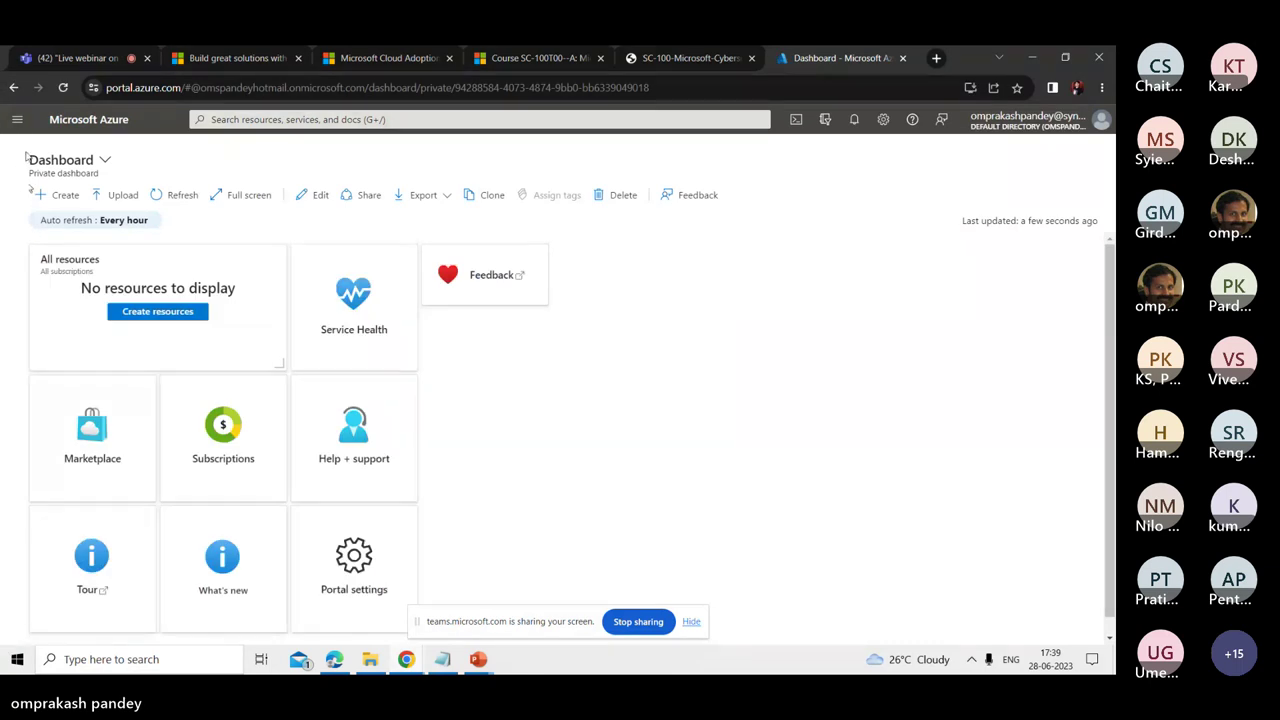
- Search for 'policy' and open the Policy overview showing 0% overall compliance
click(17, 119)
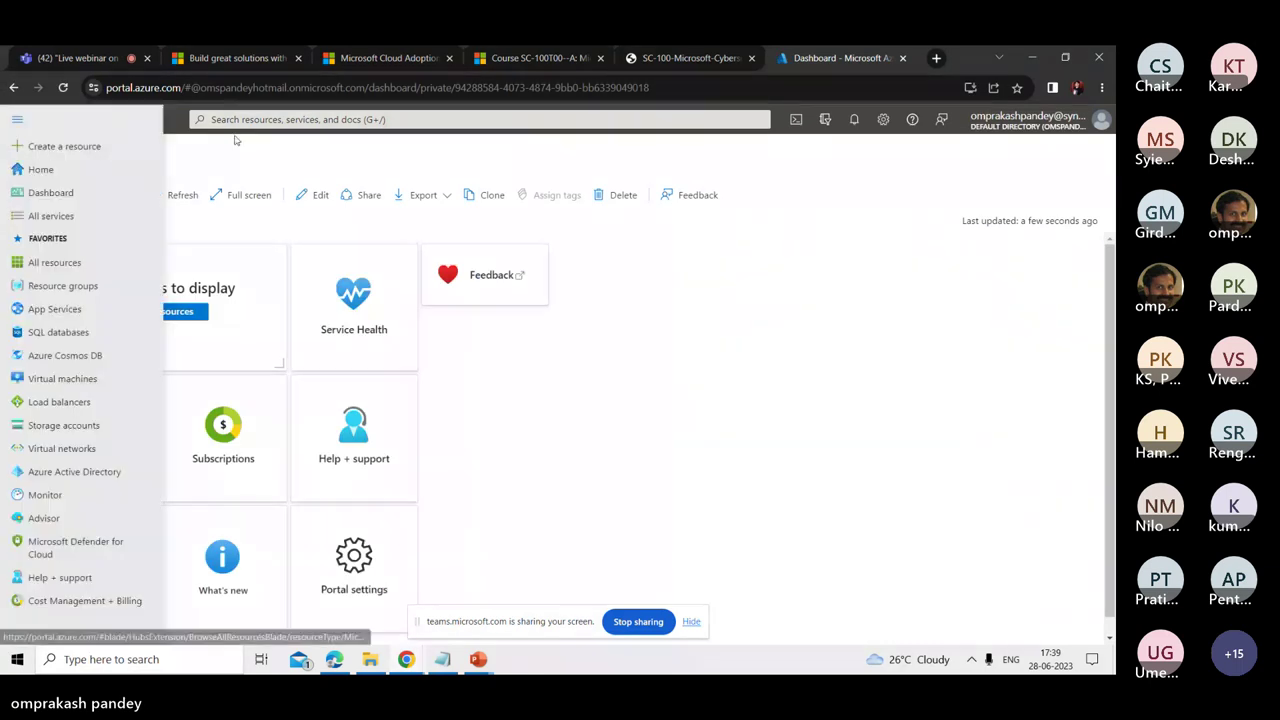
click(237, 119)
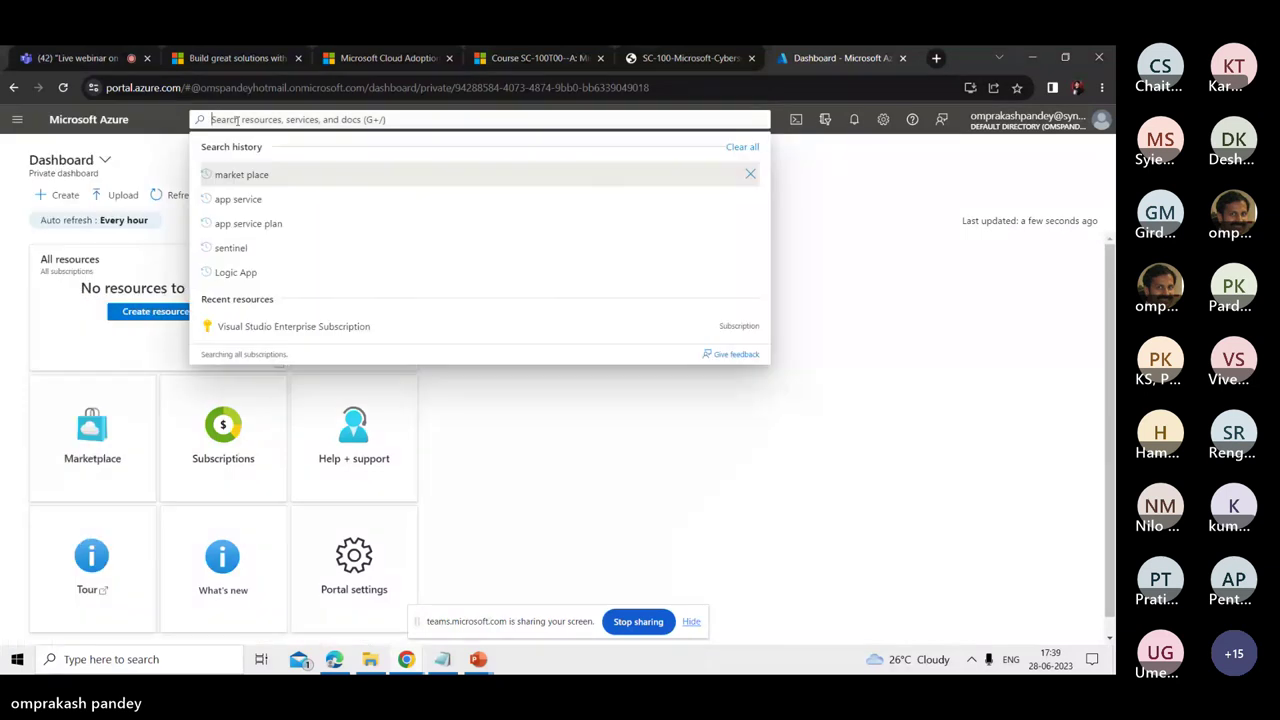
text(Azure)
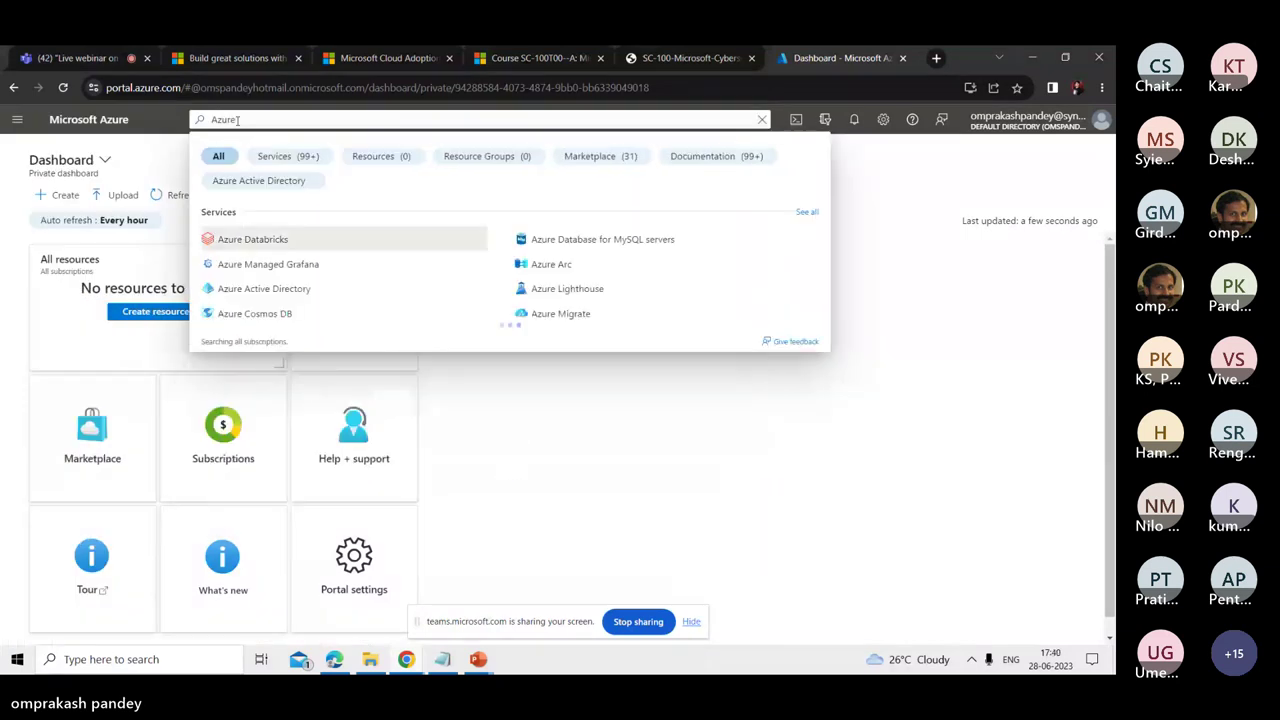
text( fo)
text(lic)
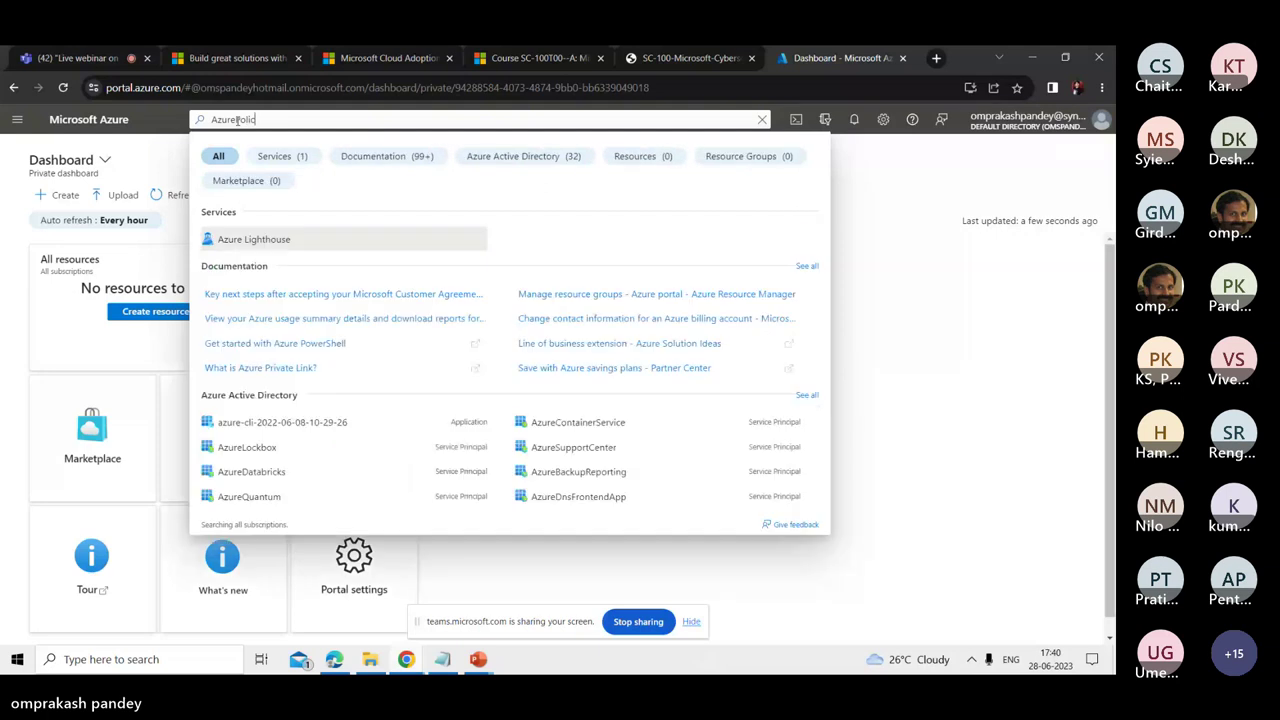
text(y)
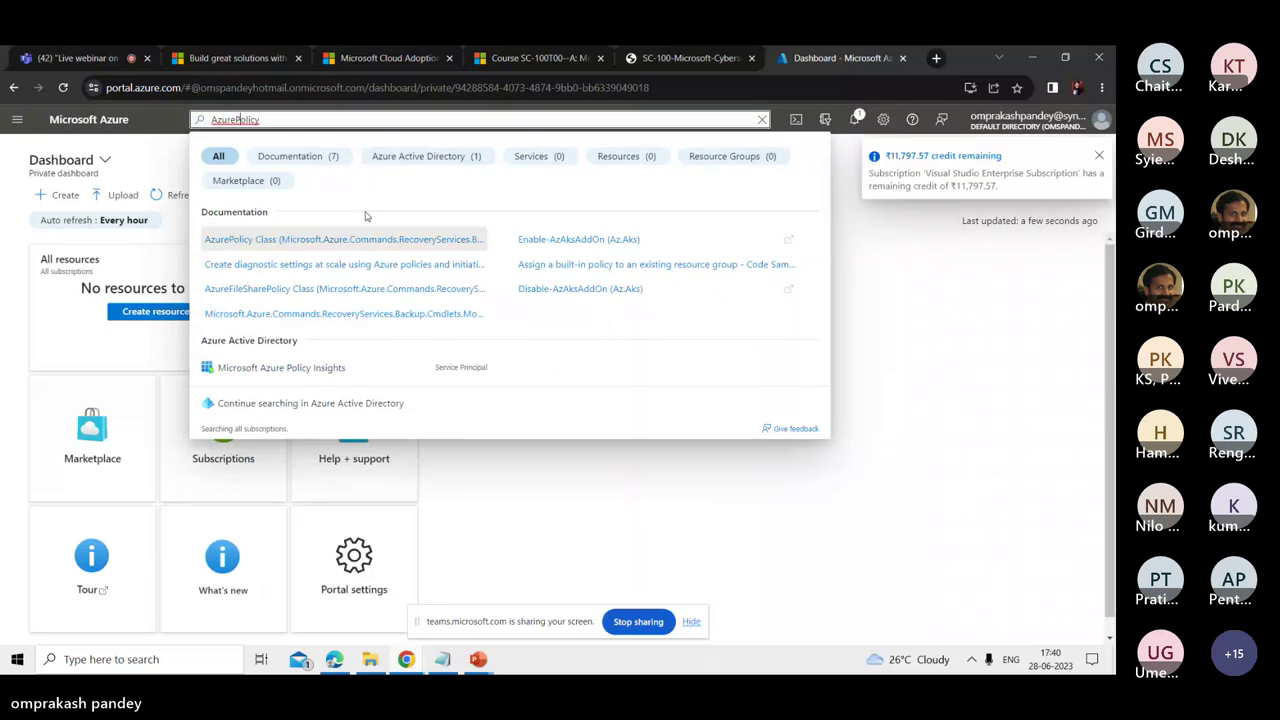
key(Return)
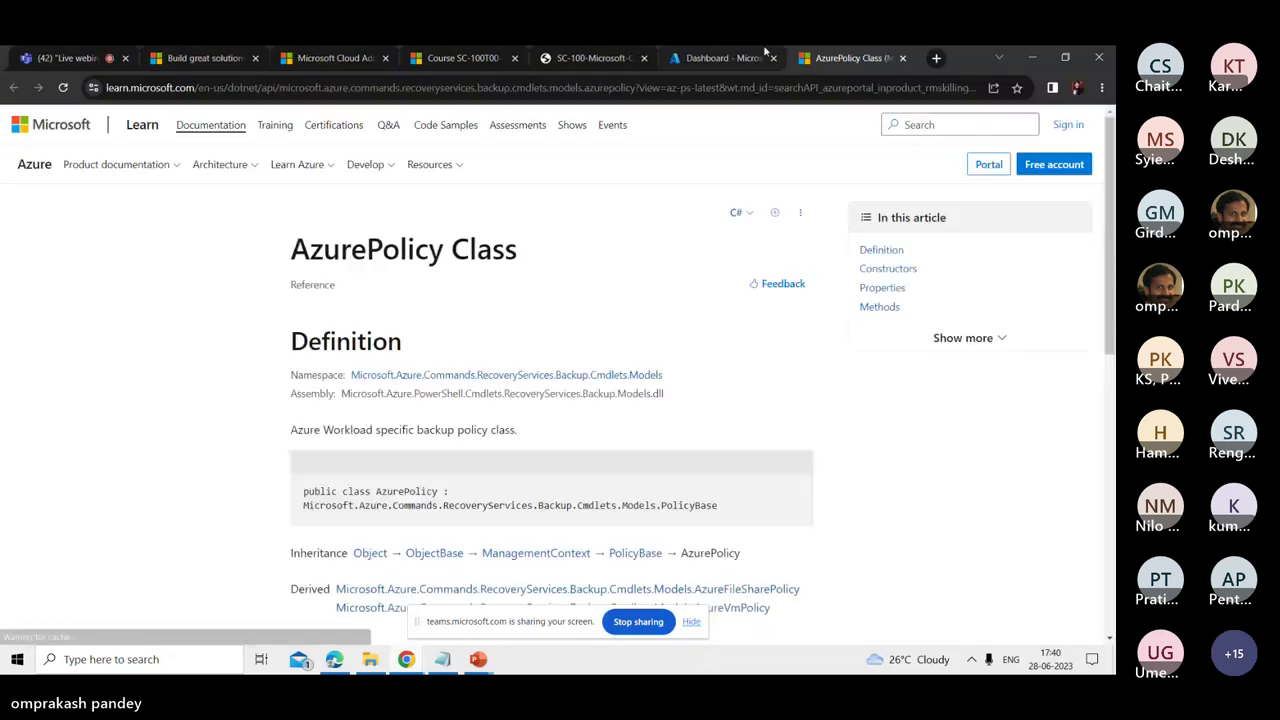
key(ctrl+w)
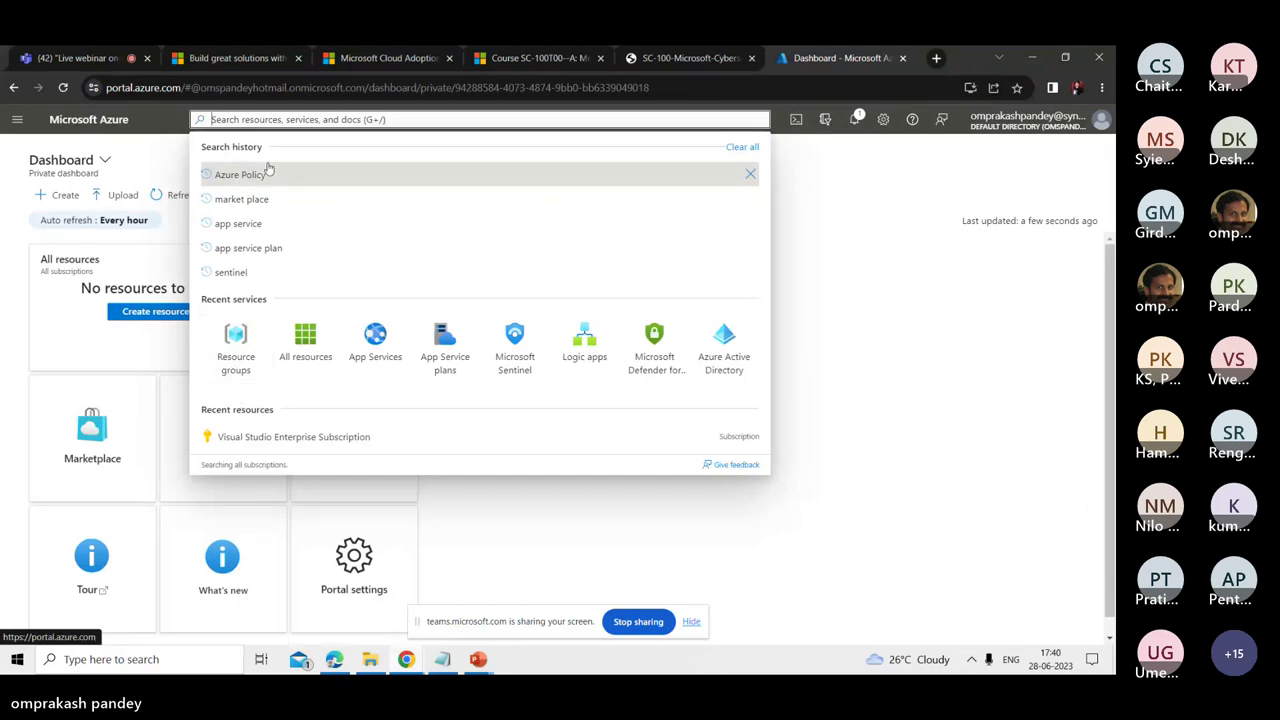
text(policy)
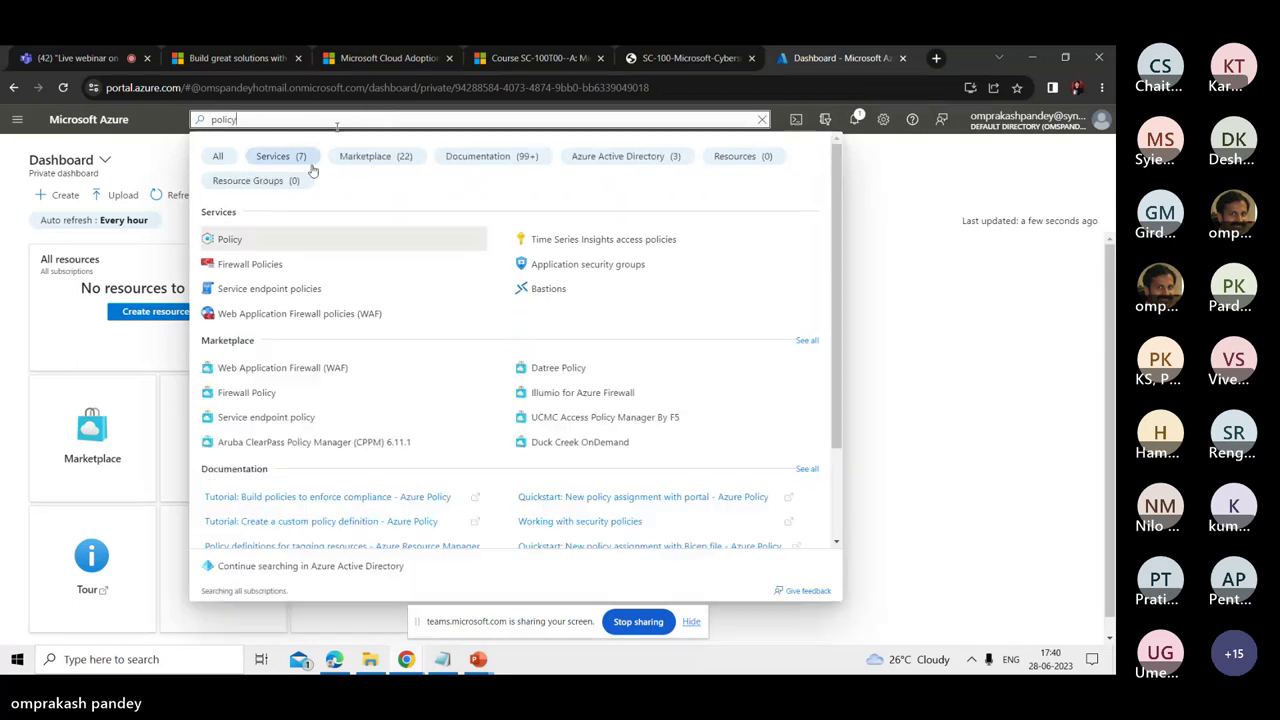
click(236, 242)
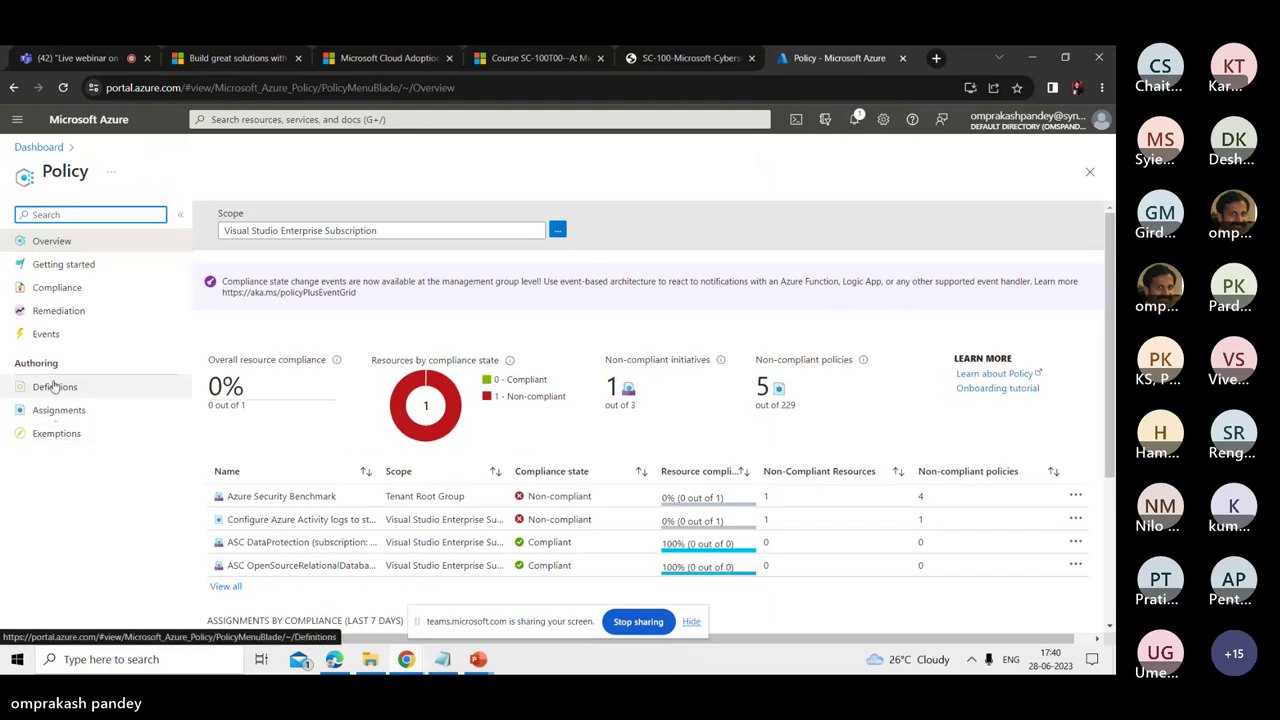
- Open the Policy Definitions list filtered to Initiative definitions only
click(55, 387)
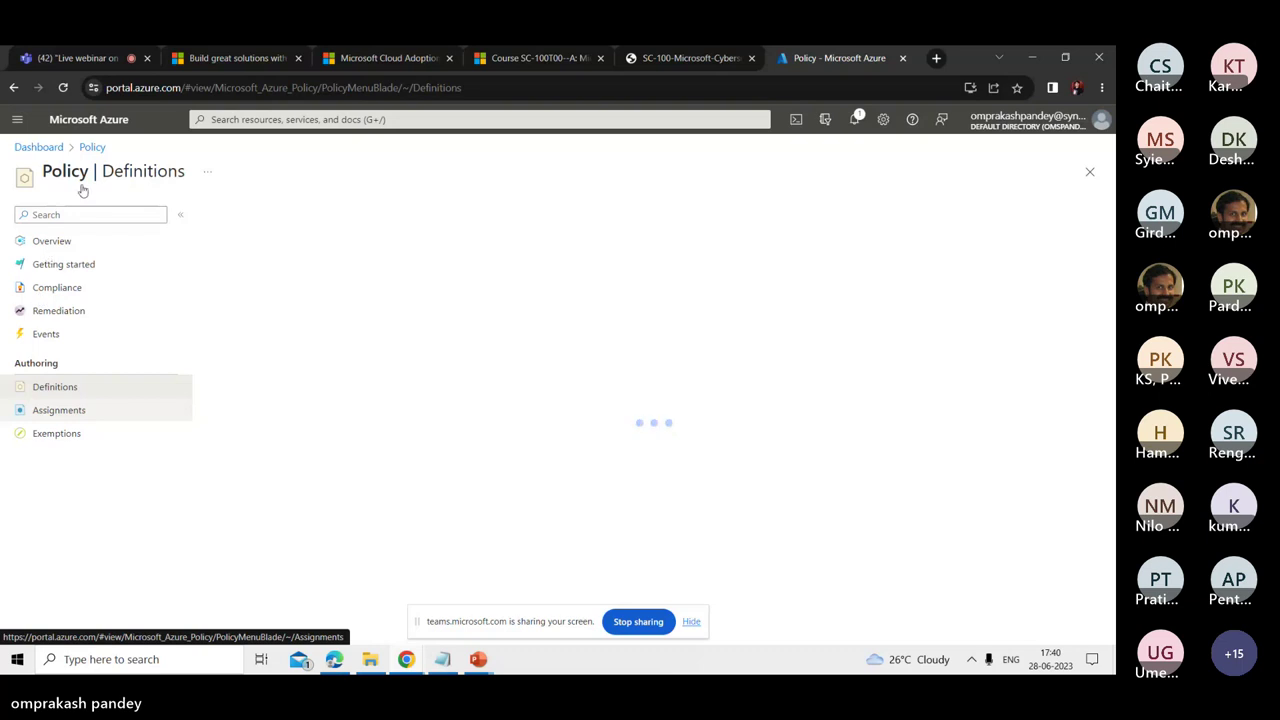
click(57, 390)
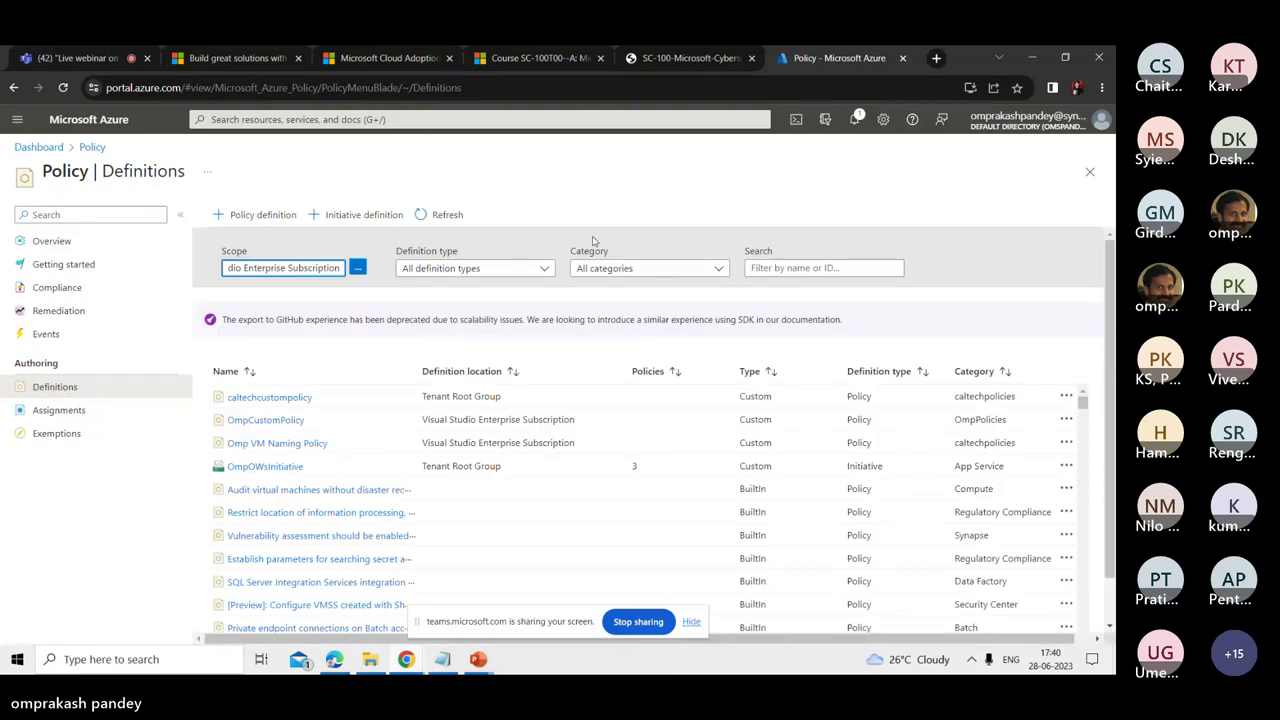
click(453, 270)
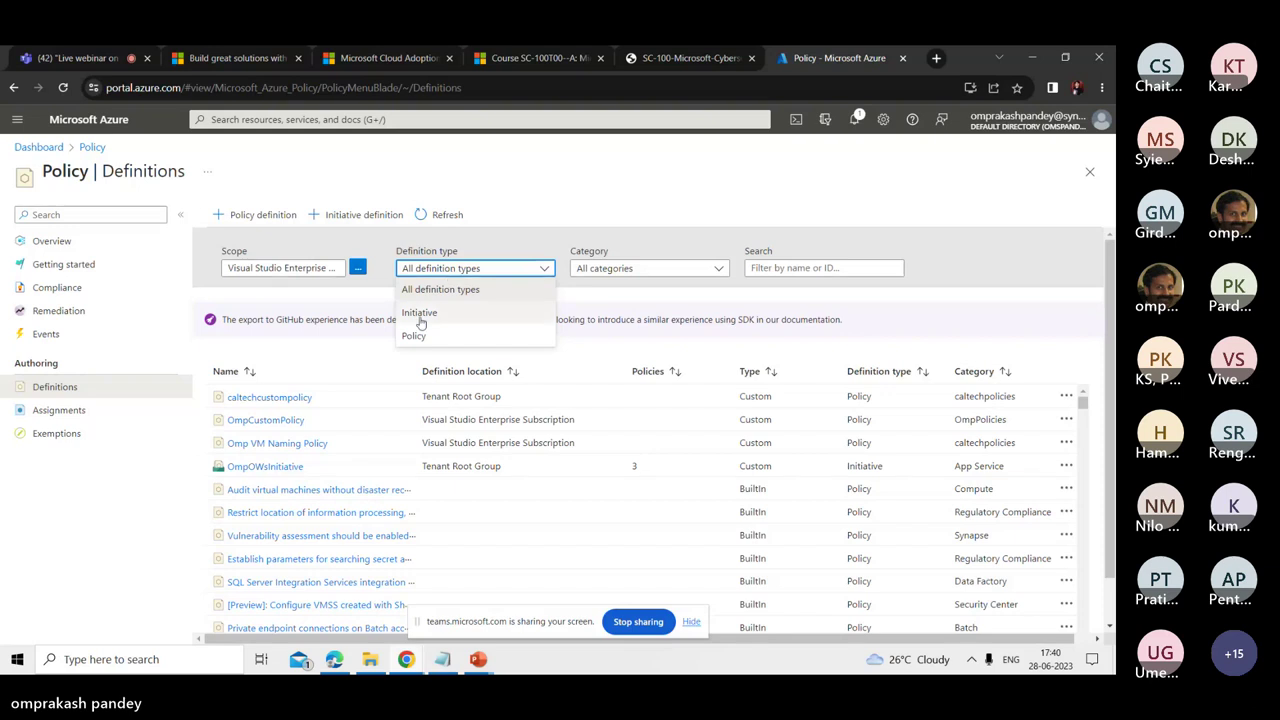
click(420, 311)
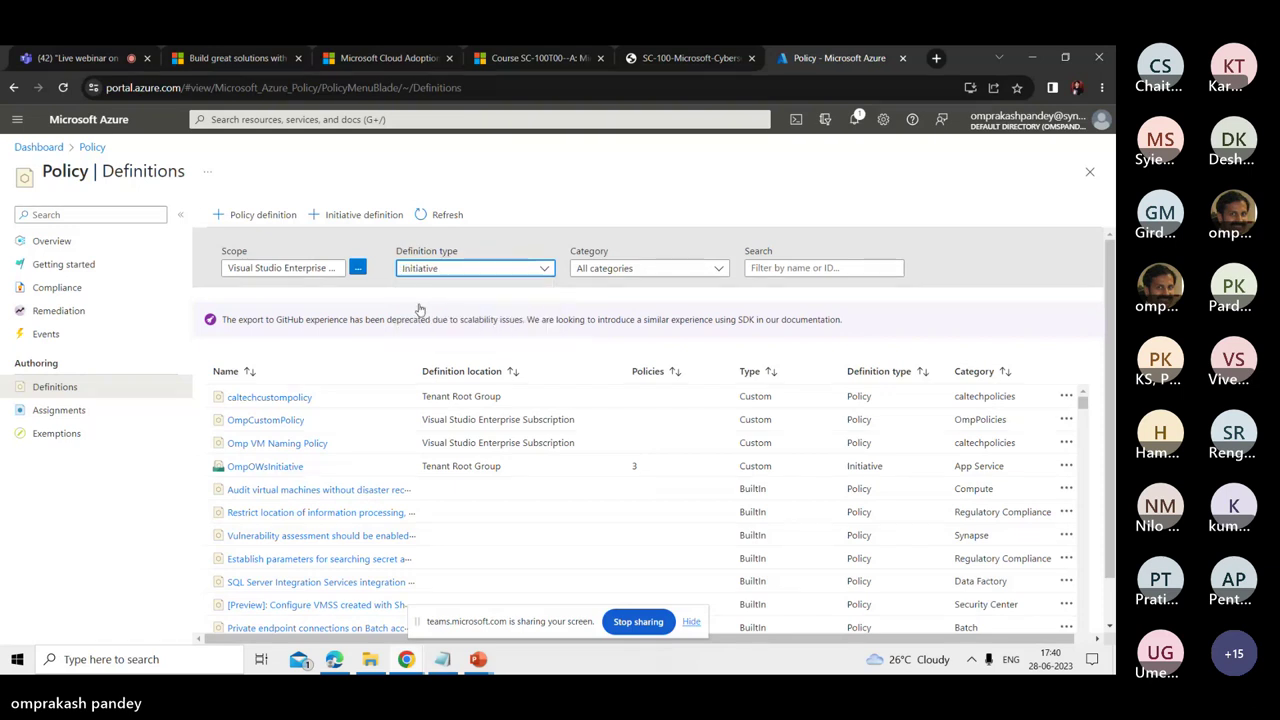
- Scroll the initiative list down to the CMMC Level 3 initiative
scroll(1104, 291, down, 1)
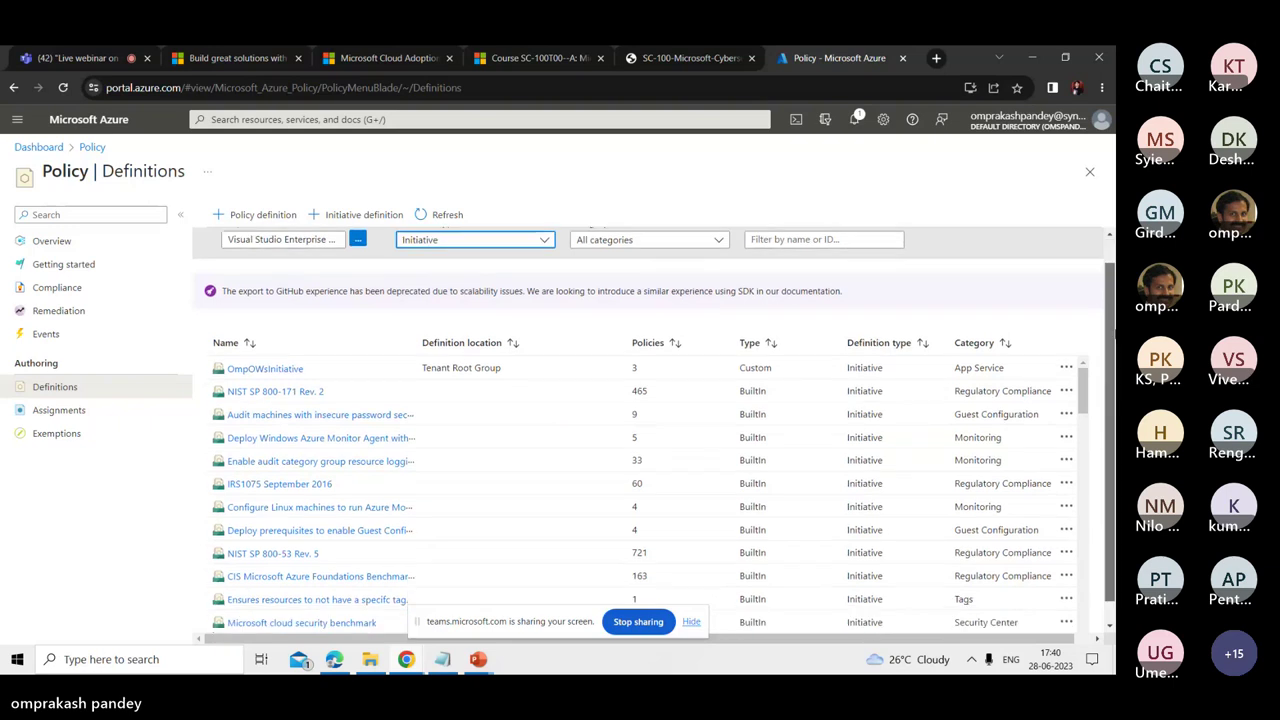
scroll(1085, 370, down, 1)
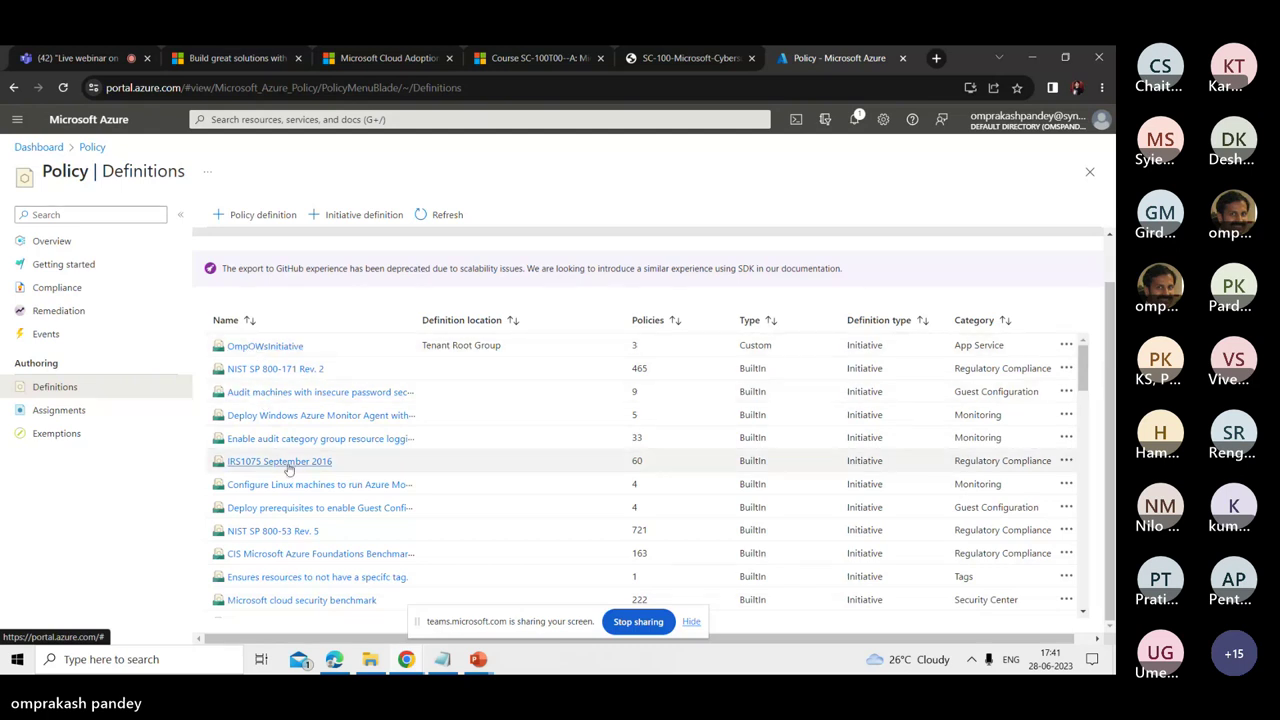
scroll(288, 470, down, 5)
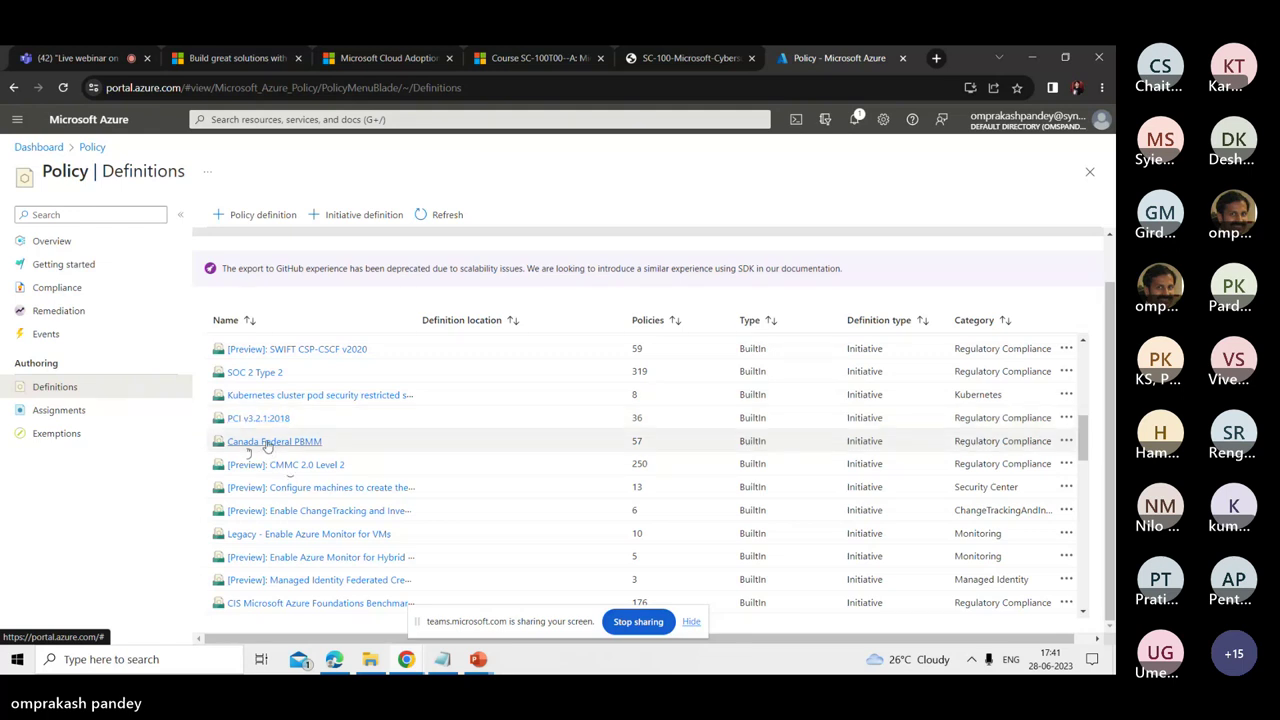
scroll(255, 520, down, 5)
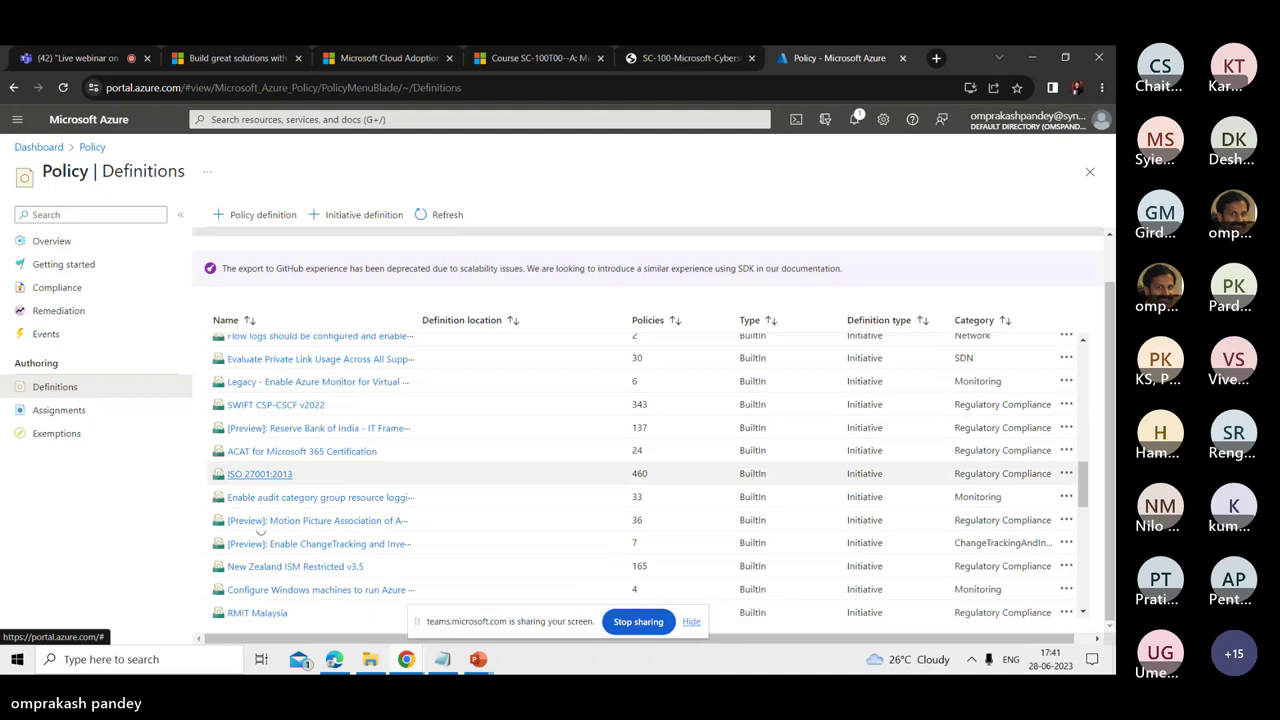
scroll(250, 482, down, 3)
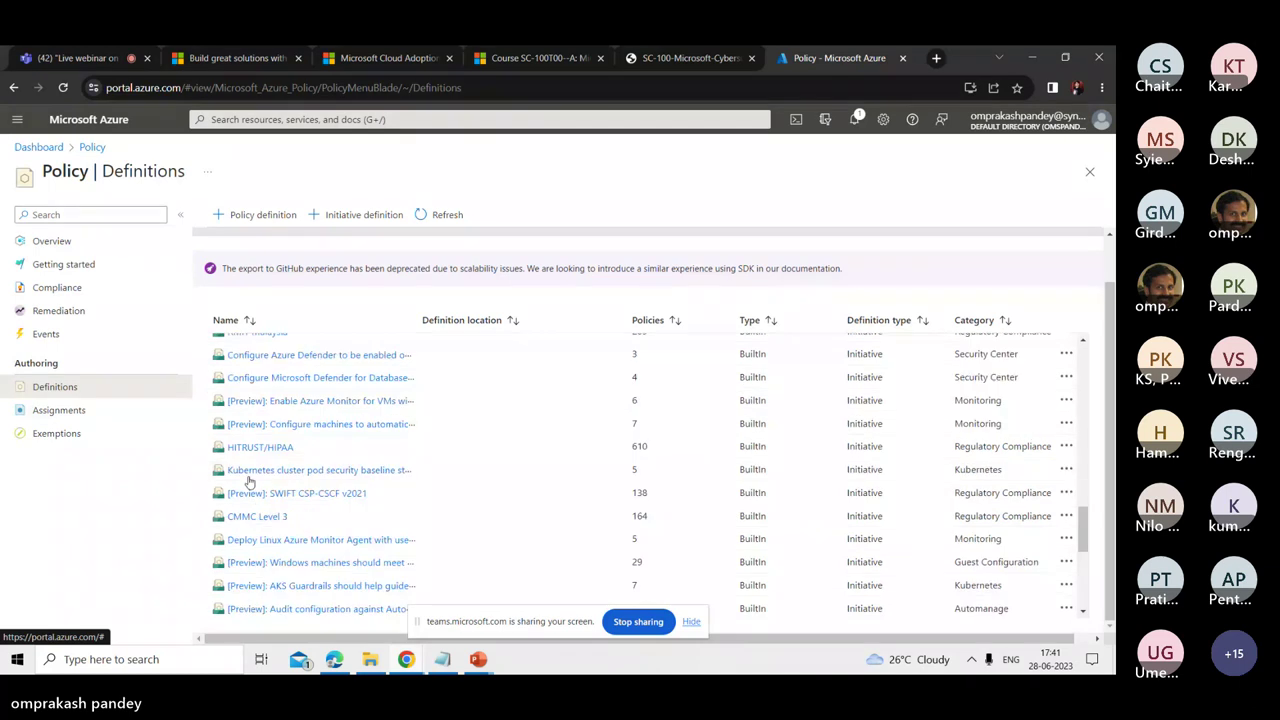
click(266, 513)
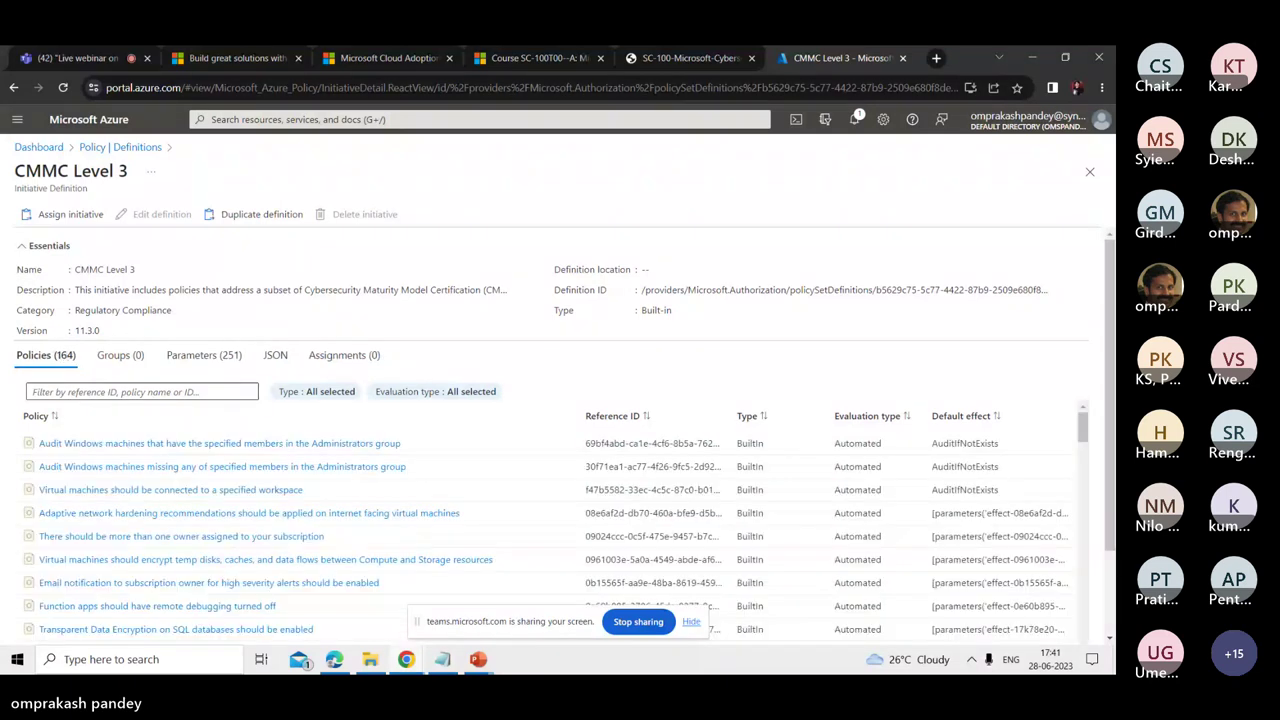
scroll(148, 527, down, 5)
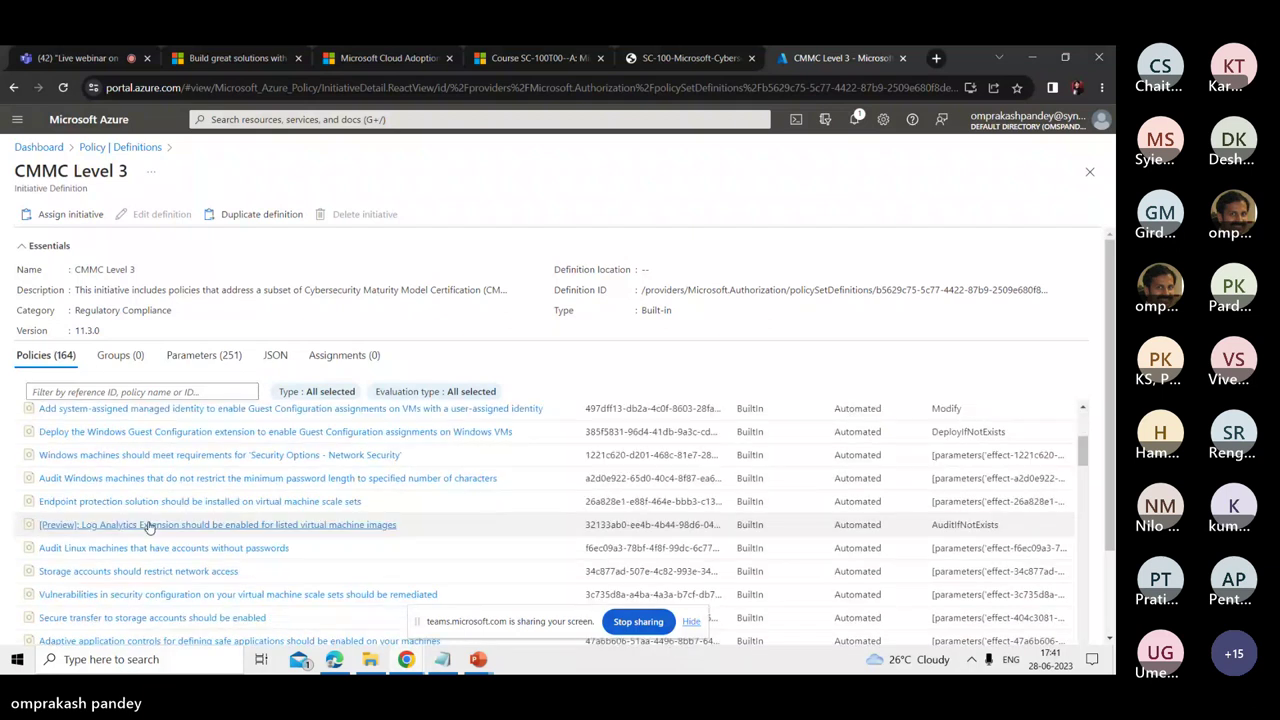
scroll(148, 527, down, 5)
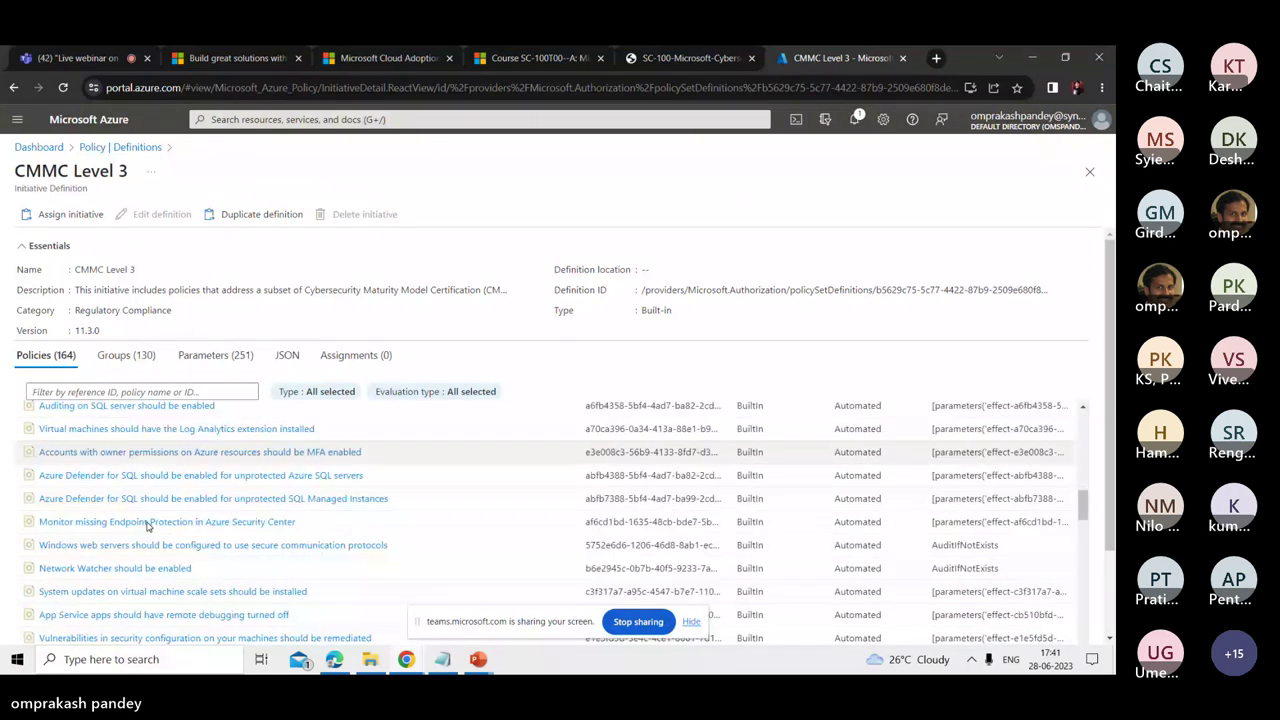
scroll(148, 525, down, 5)
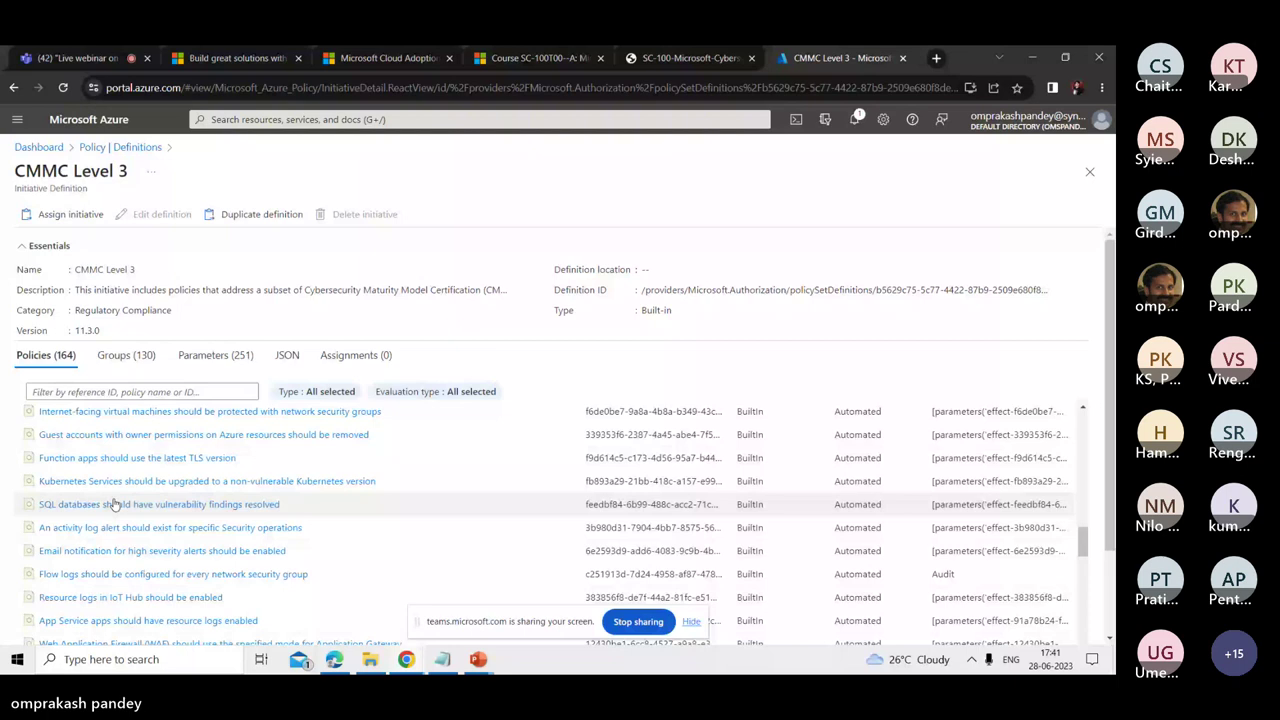
click(137, 148)
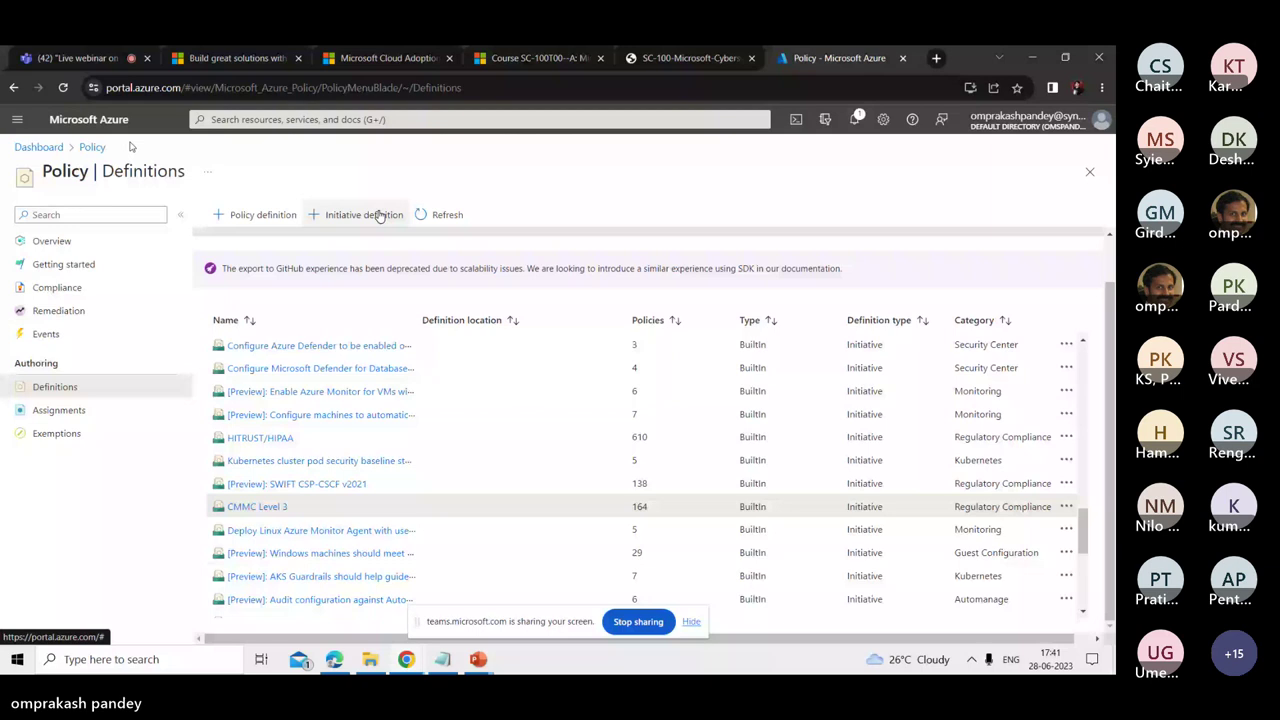
- Set Definition type to Policy and browse custom policies like Omp VM Naming Policy
scroll(1090, 500, up, 1)
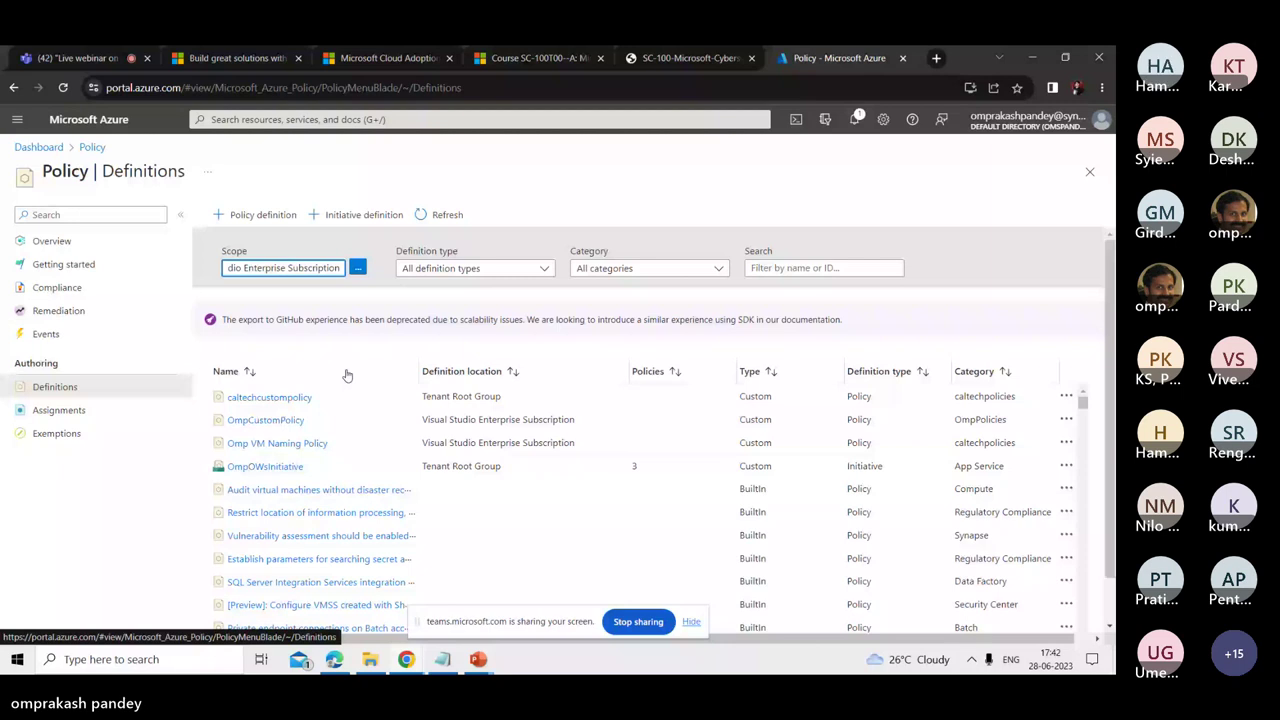
key(Tab)
key(Down)
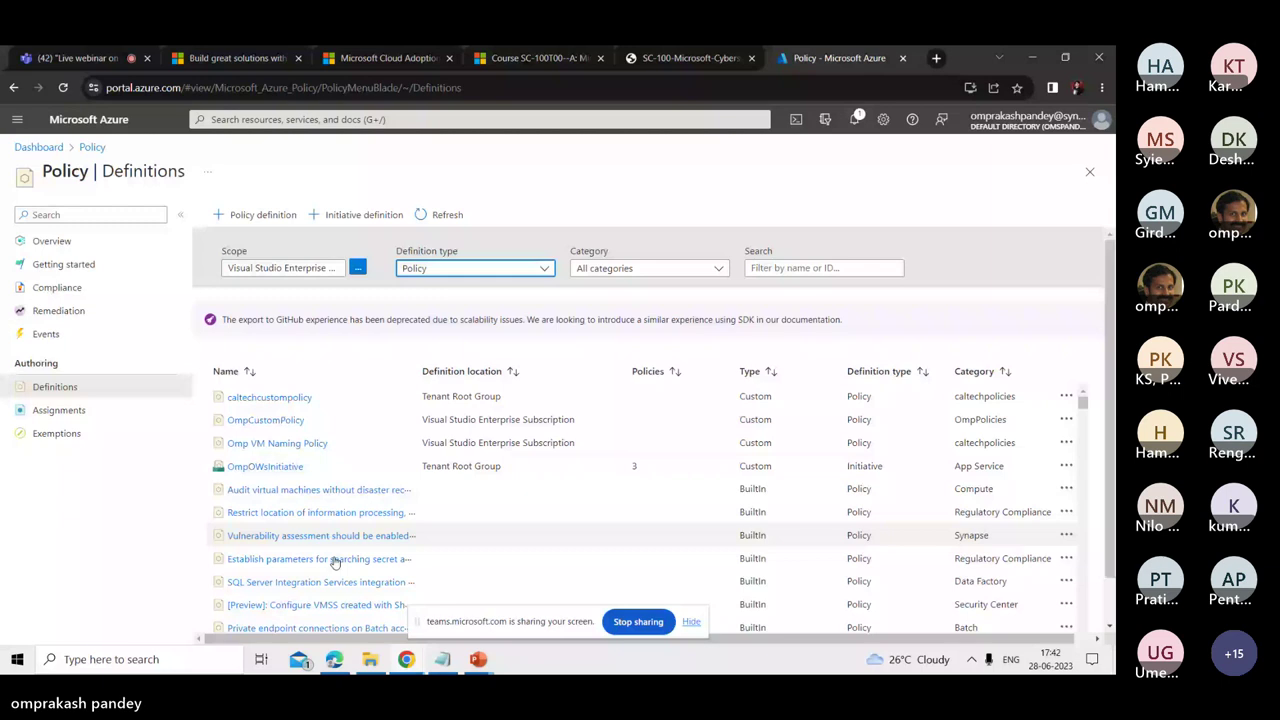
drag(1083, 401, 1086, 465)
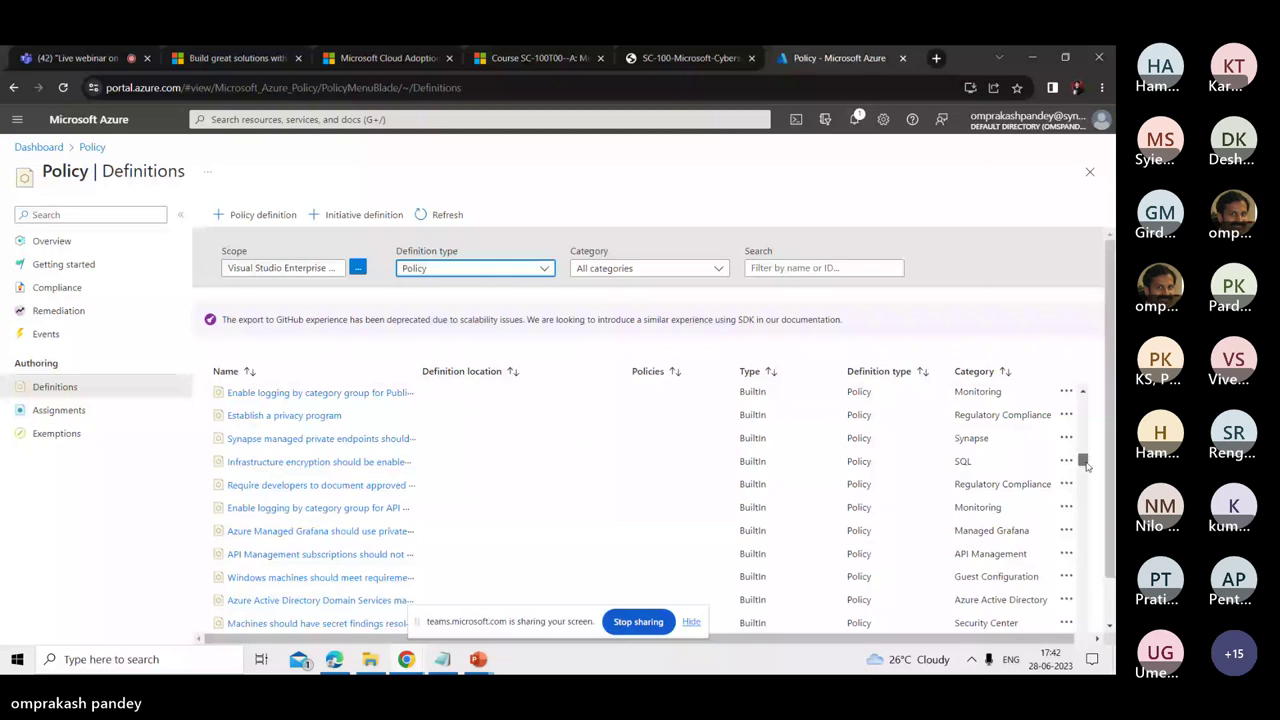
drag(1085, 465, 1093, 398)
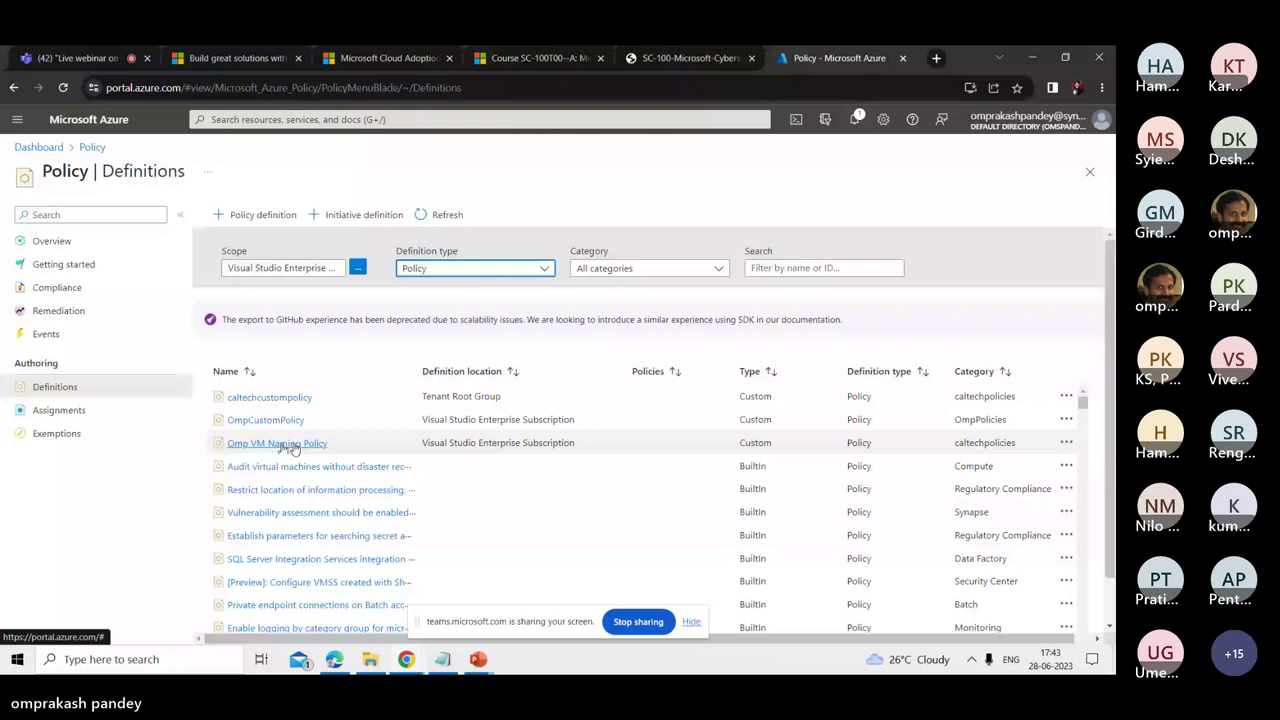
click(999, 58)
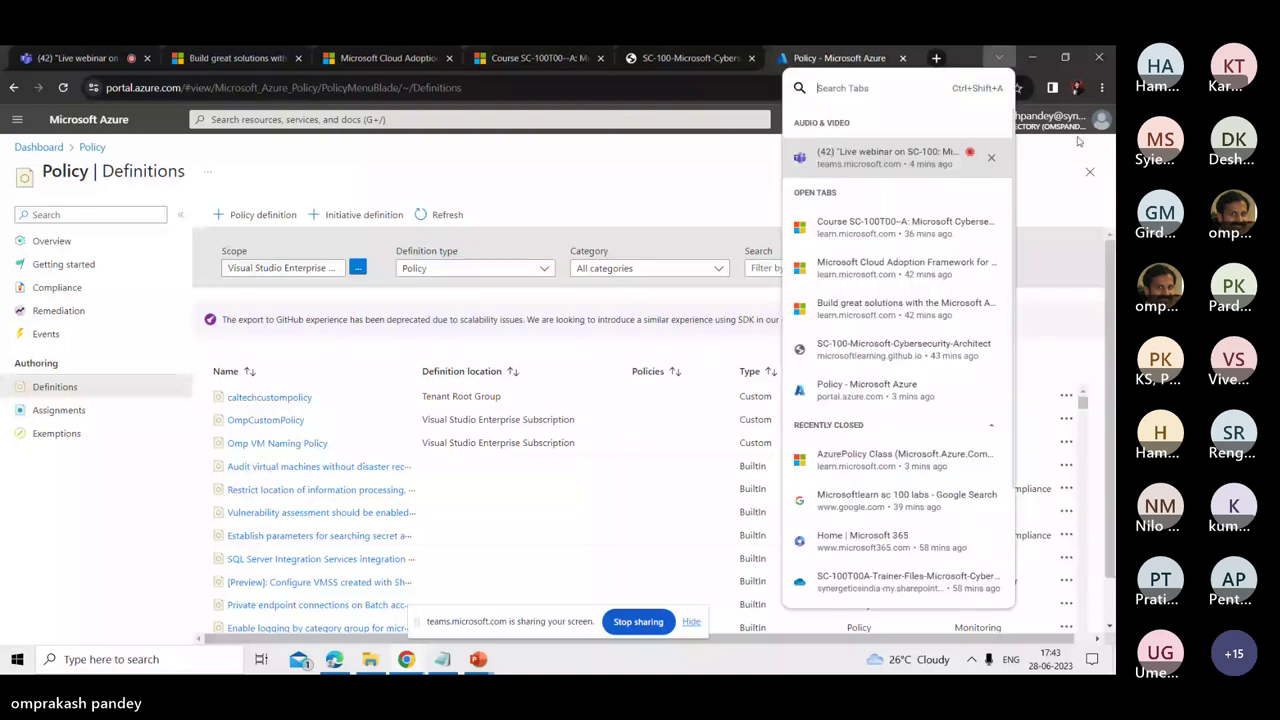
key(alt+Tab)
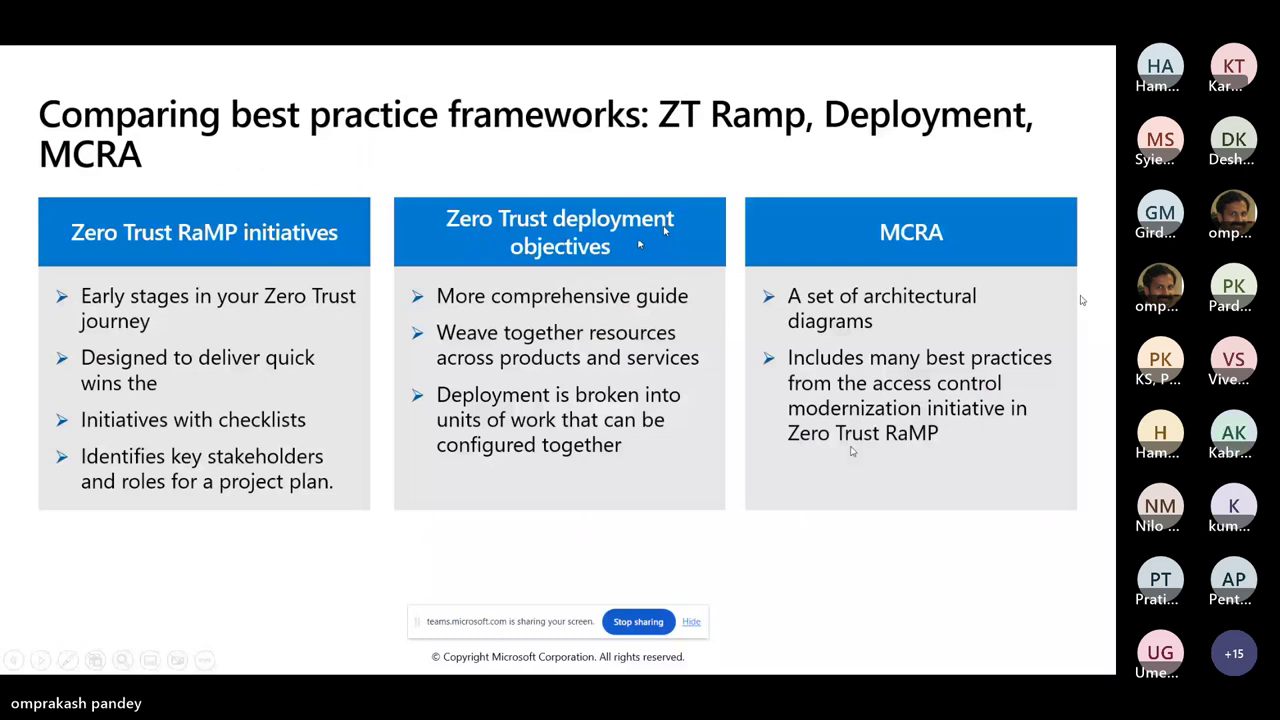
key(alt+Tab)
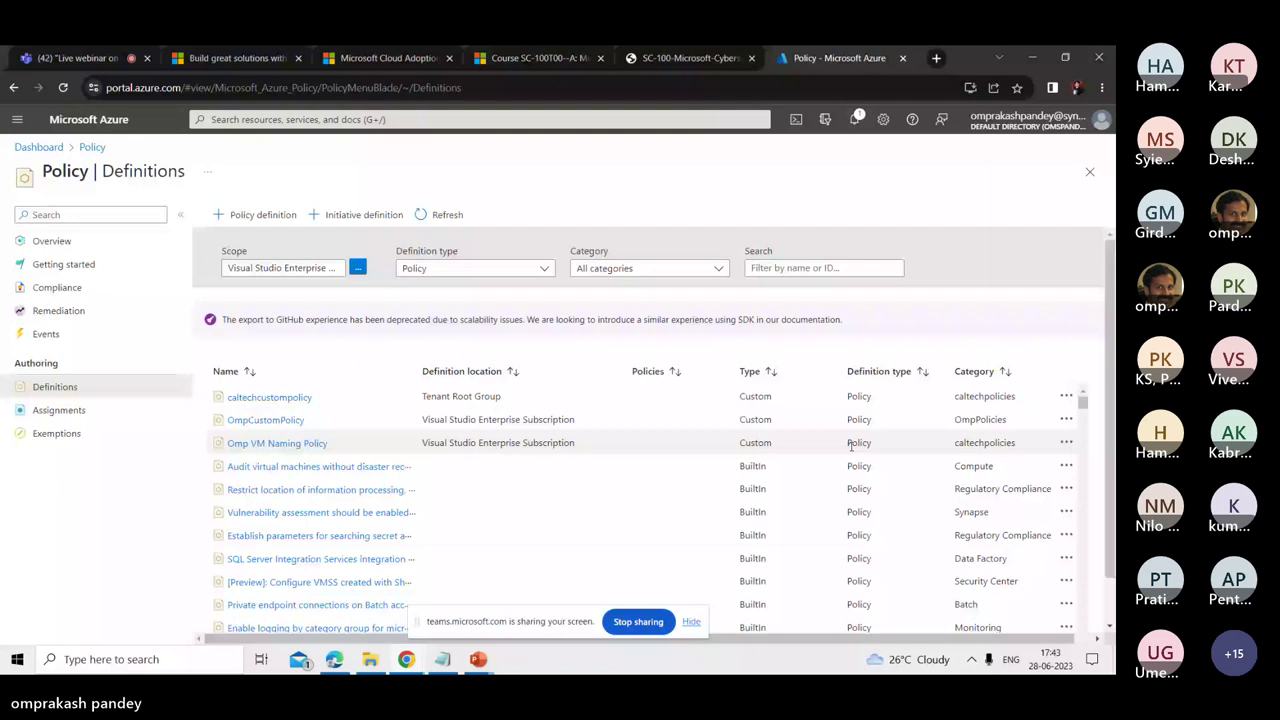
- Open Microsoft Defender for Cloud from the portal menu and review its 29% secure score overview
click(17, 119)
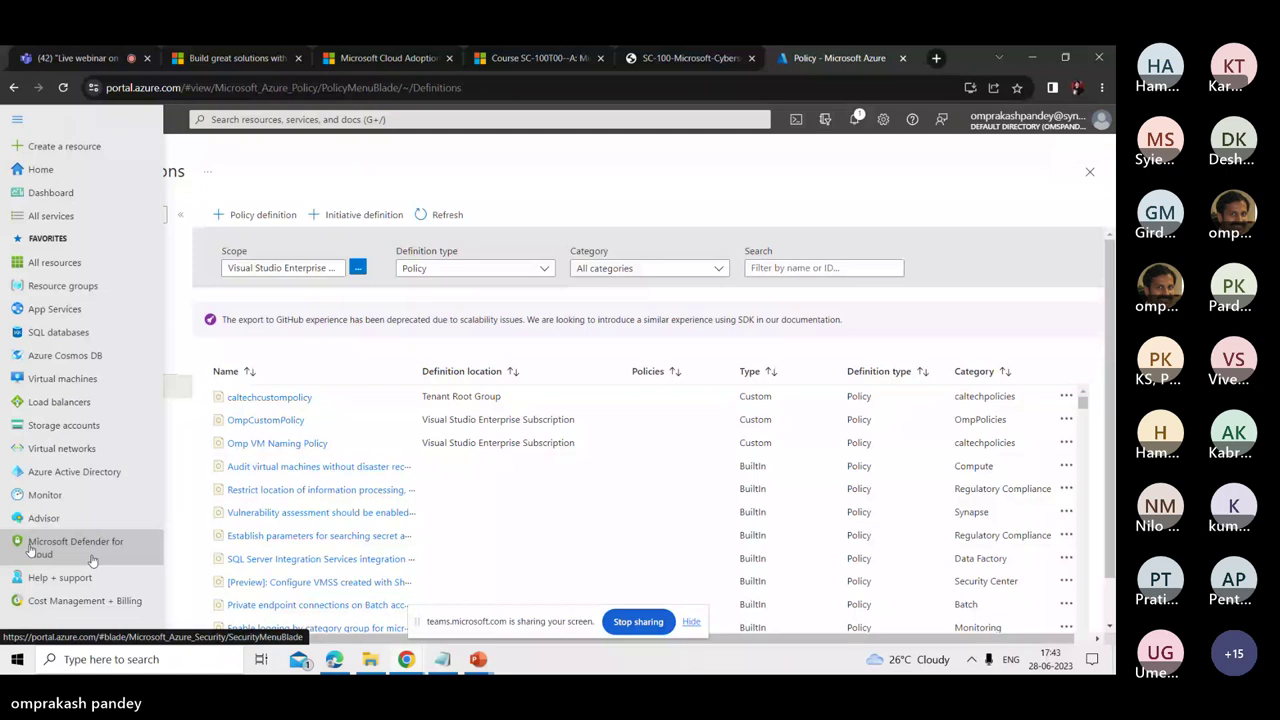
mouse_move(91, 563)
mouse_move(45, 553)
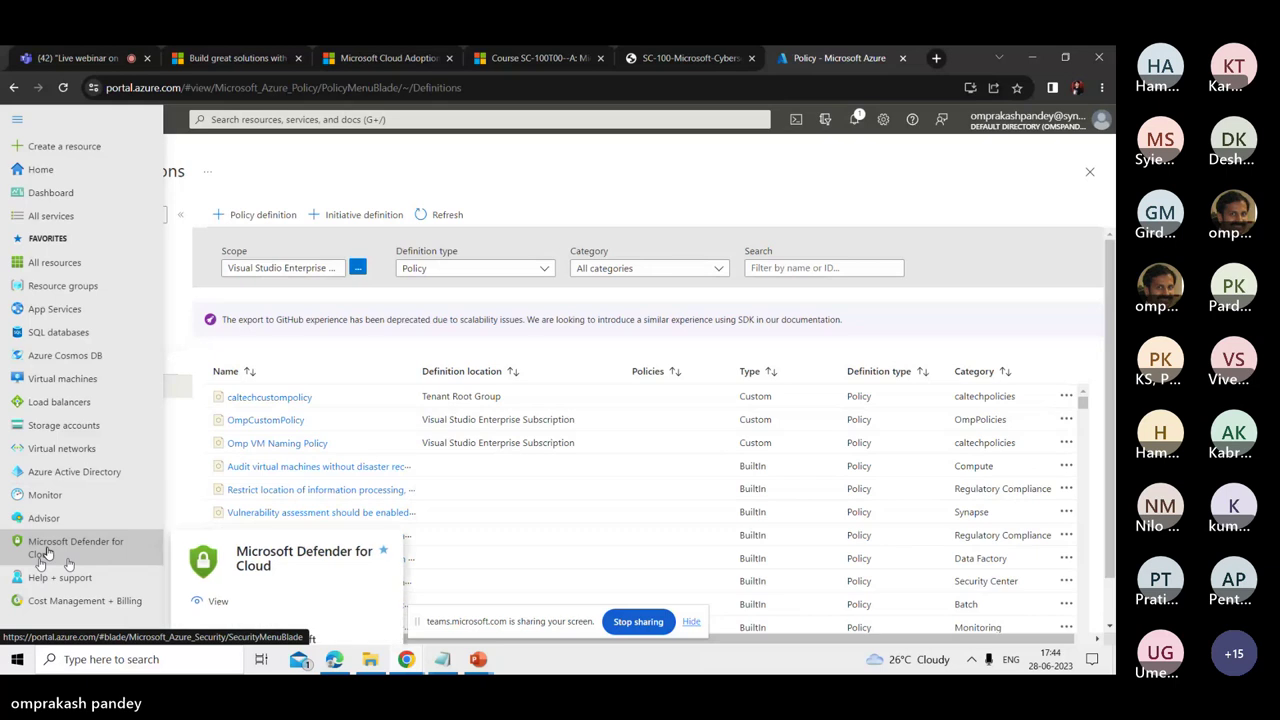
click(45, 553)
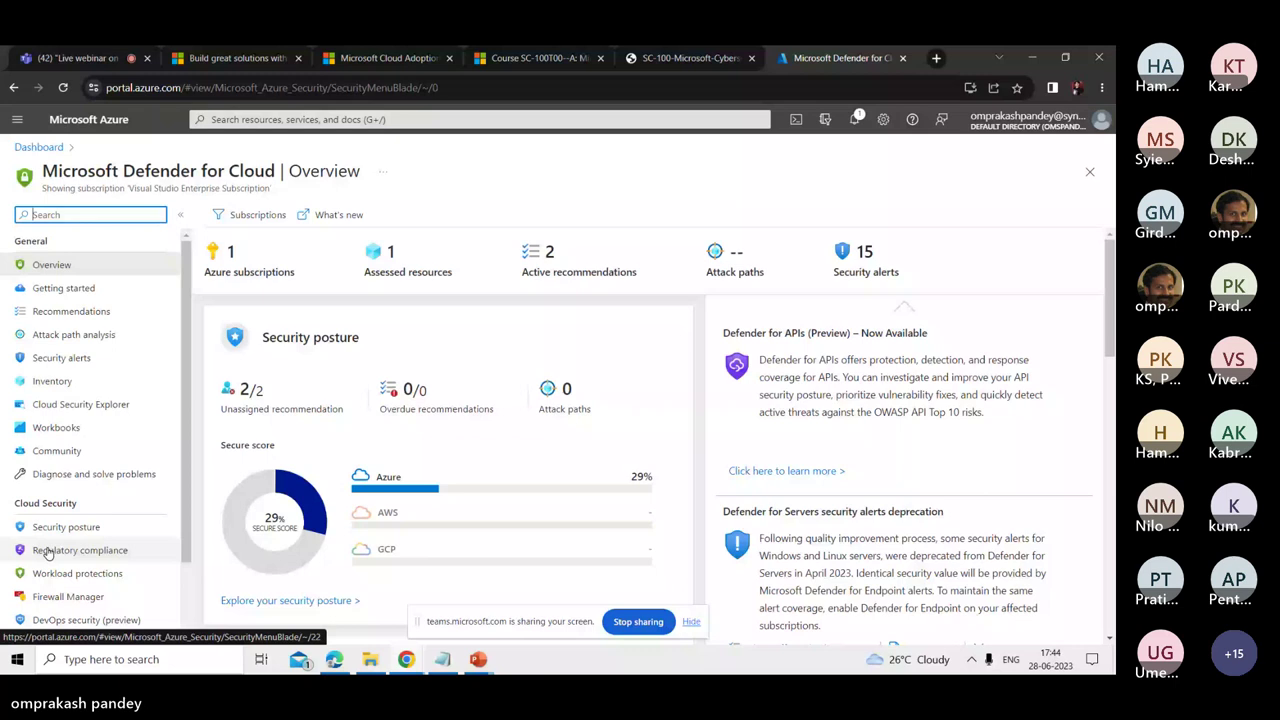
scroll(380, 370, down, 2)
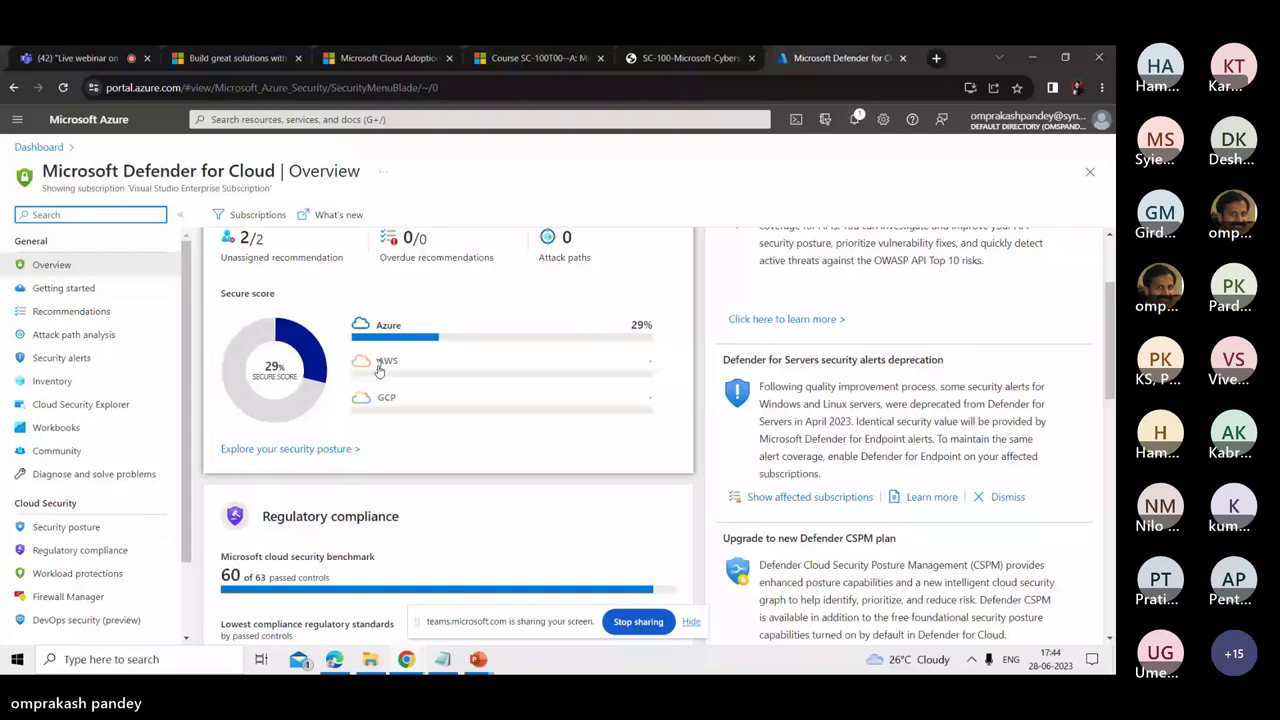
- Open Explore your security posture to review the 29% secure score dashboard
click(379, 370)
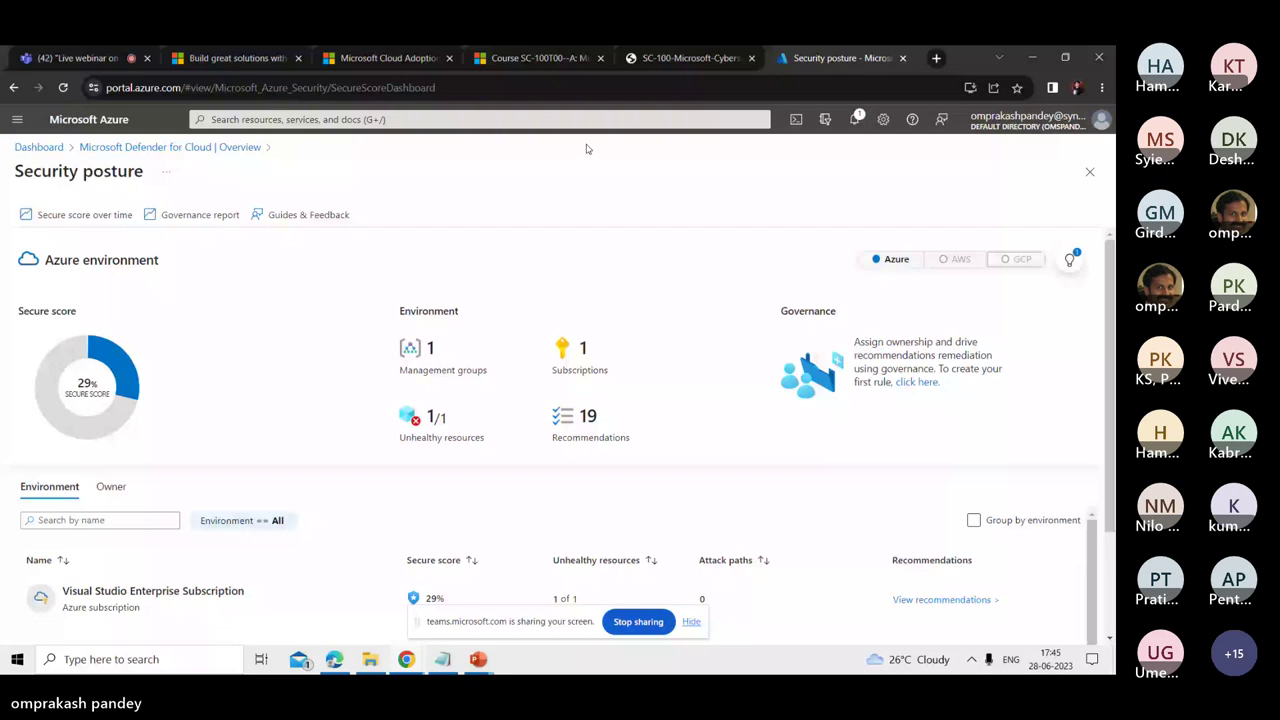
- Return to the slideshow slide comparing Zero Trust RaMP, deployment objectives and MCRA
key(alt+Tab)
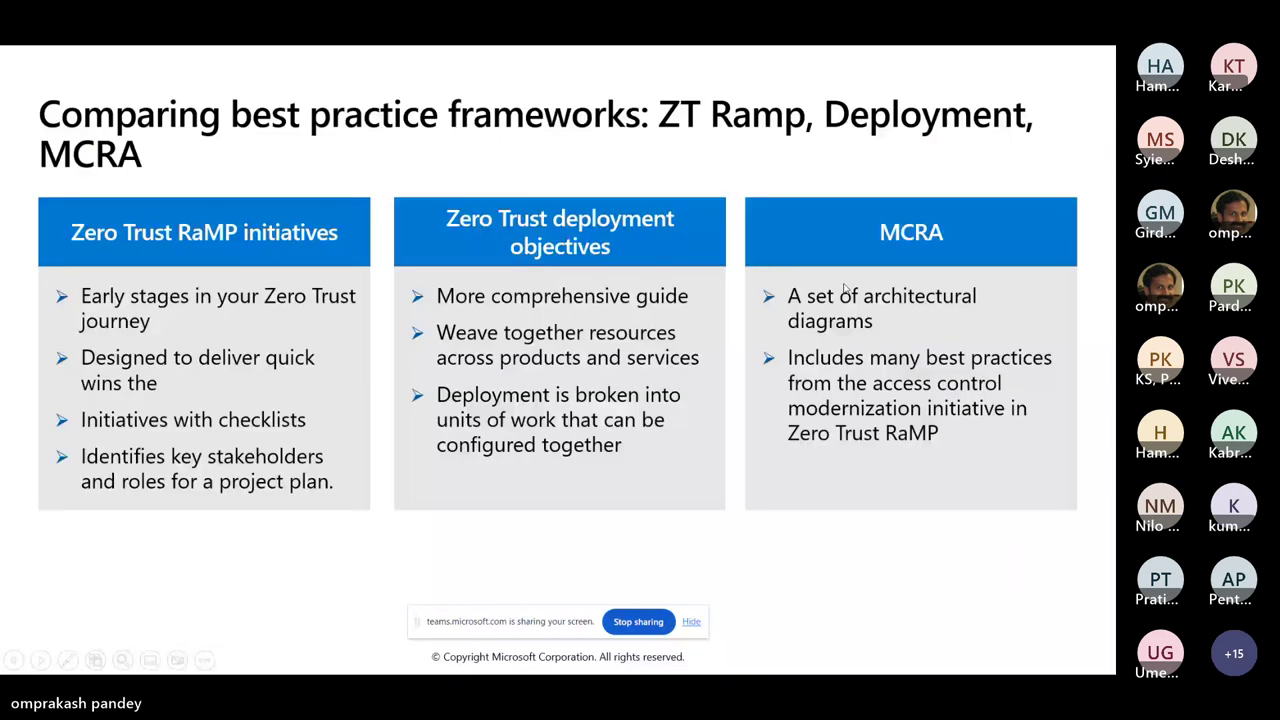
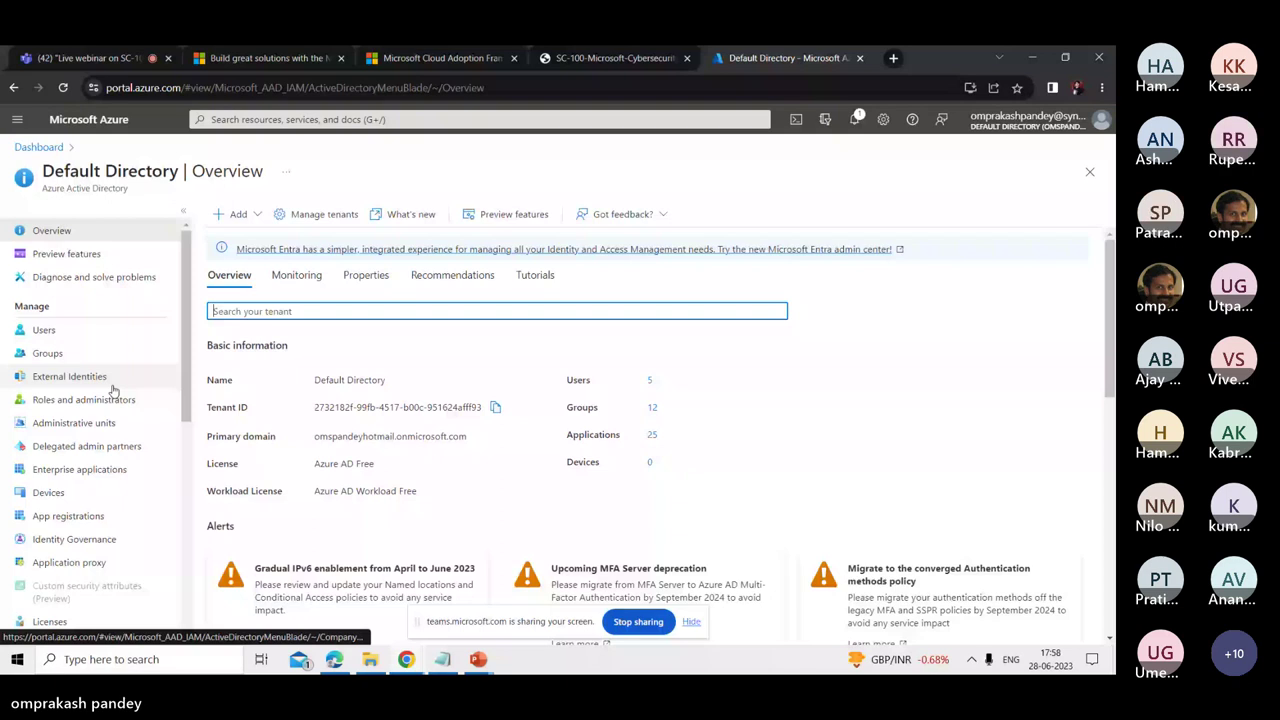
- Open the directory's Security area, view Conditional Access, then return to Security's Getting started page
scroll(113, 390, down, 3)
click(48, 445)
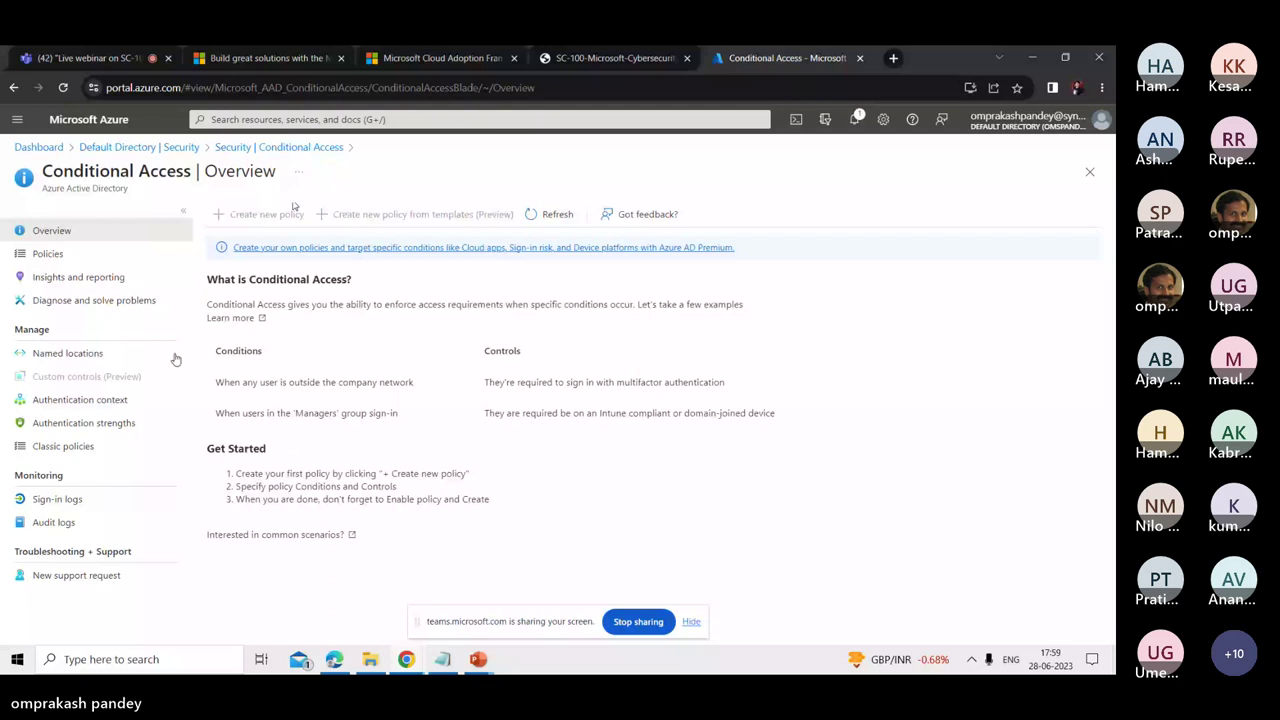
click(247, 149)
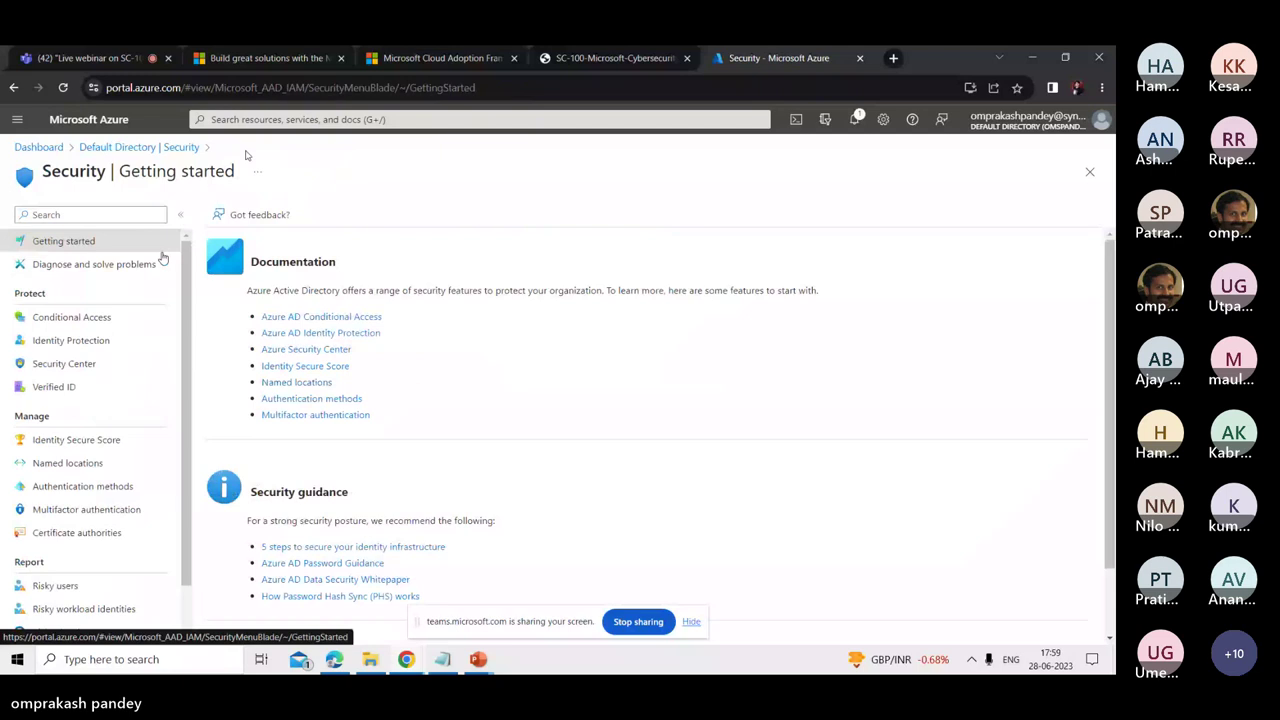
- View Identity Protection's user risk policy settings, then return to Security's Getting started page
click(72, 340)
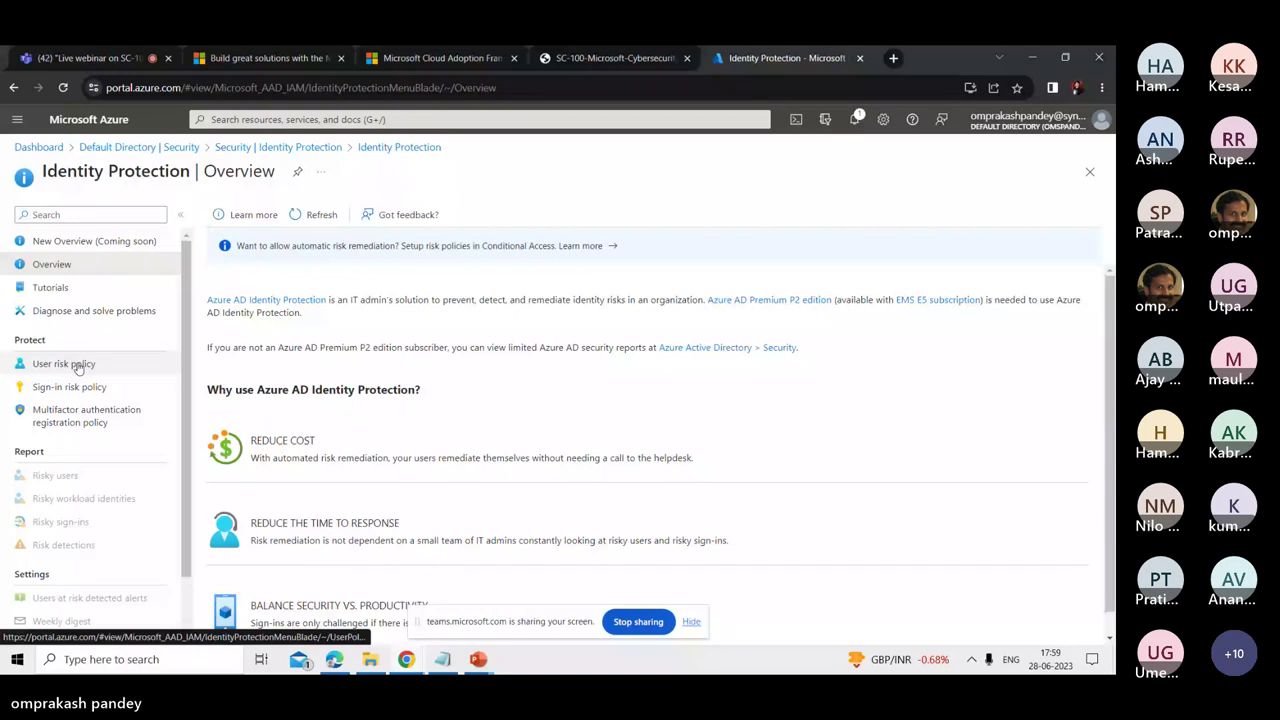
click(80, 367)
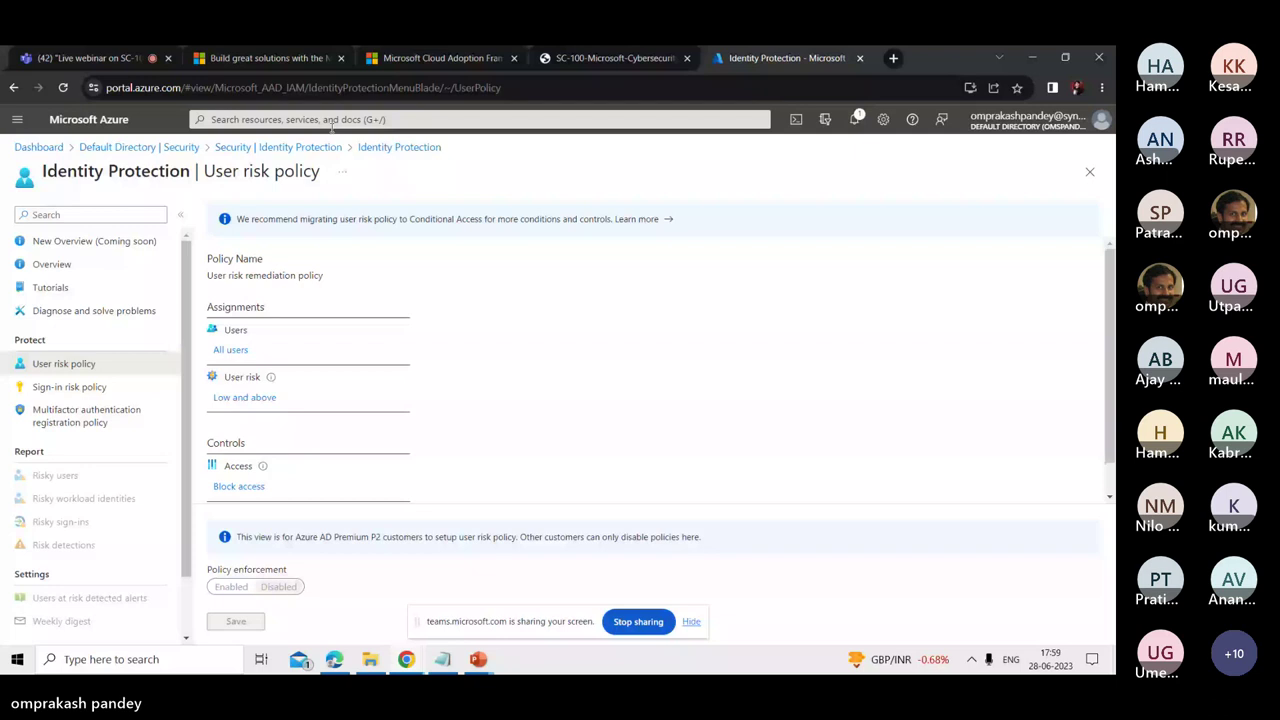
click(300, 147)
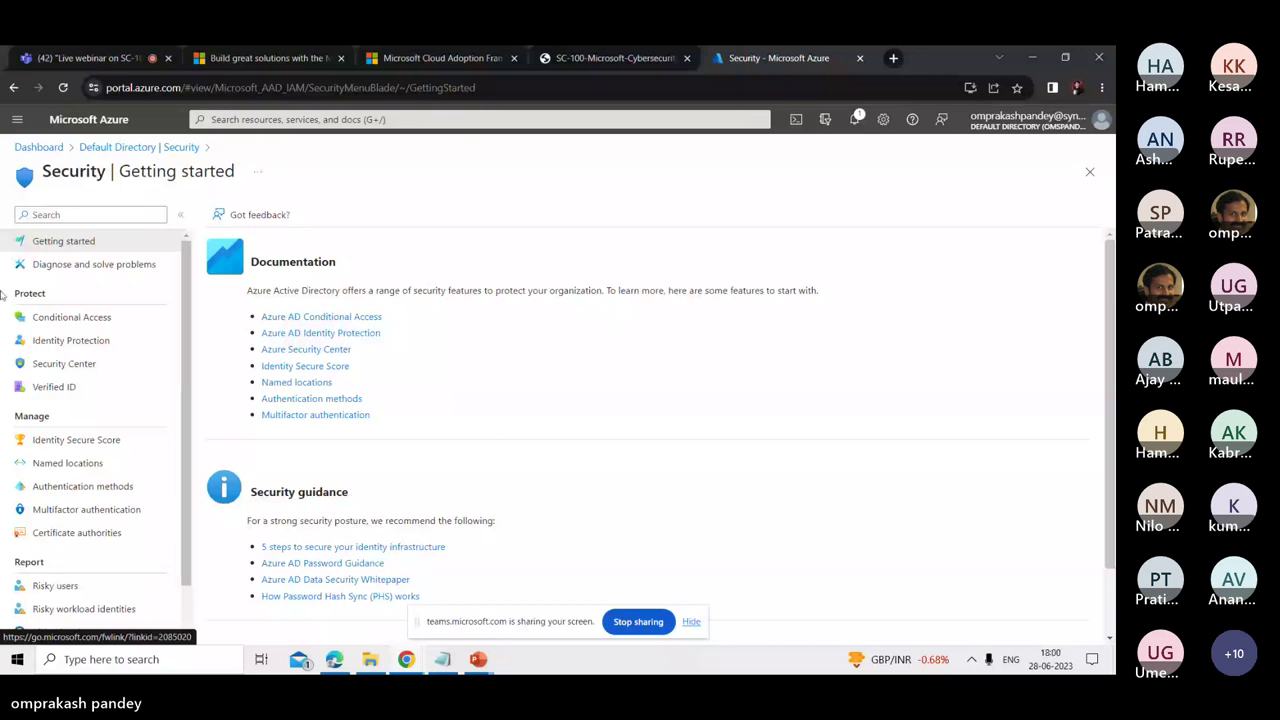
- Check the empty Named locations list, go back to the Default Directory overview, and bring up PowerPoint
click(94, 470)
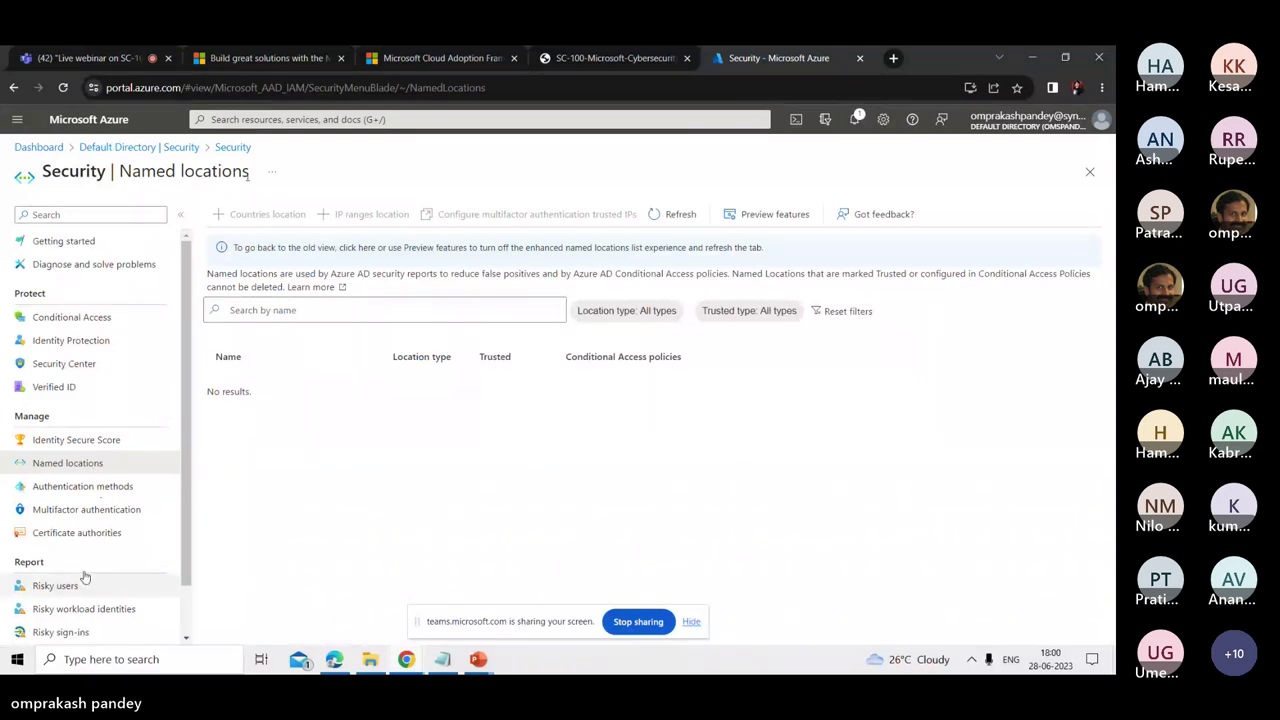
click(181, 150)
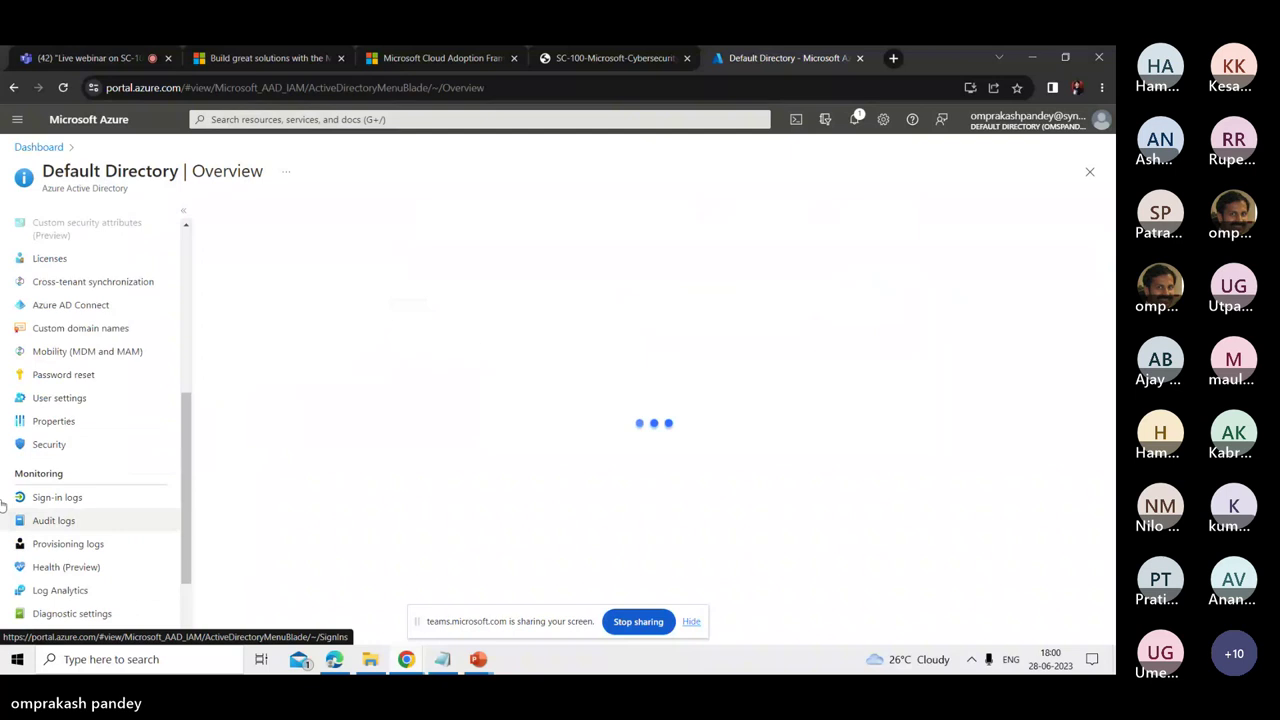
scroll(189, 525, down, 1)
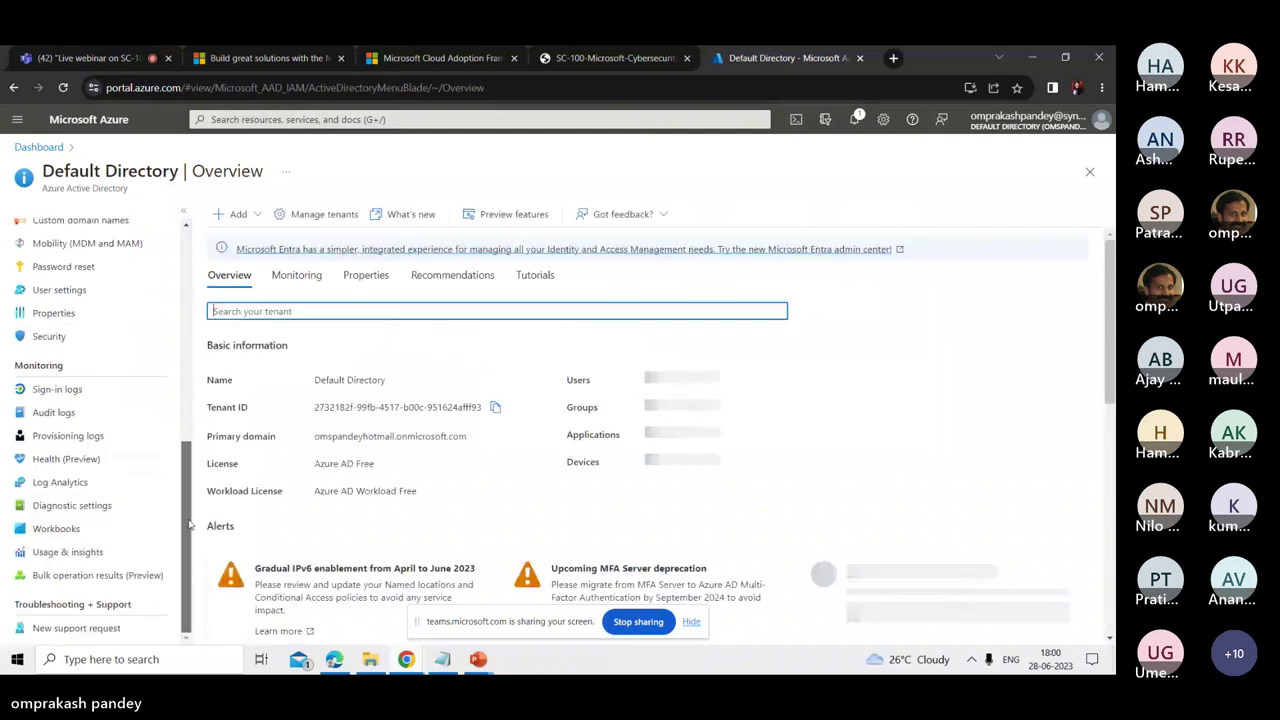
click(479, 660)
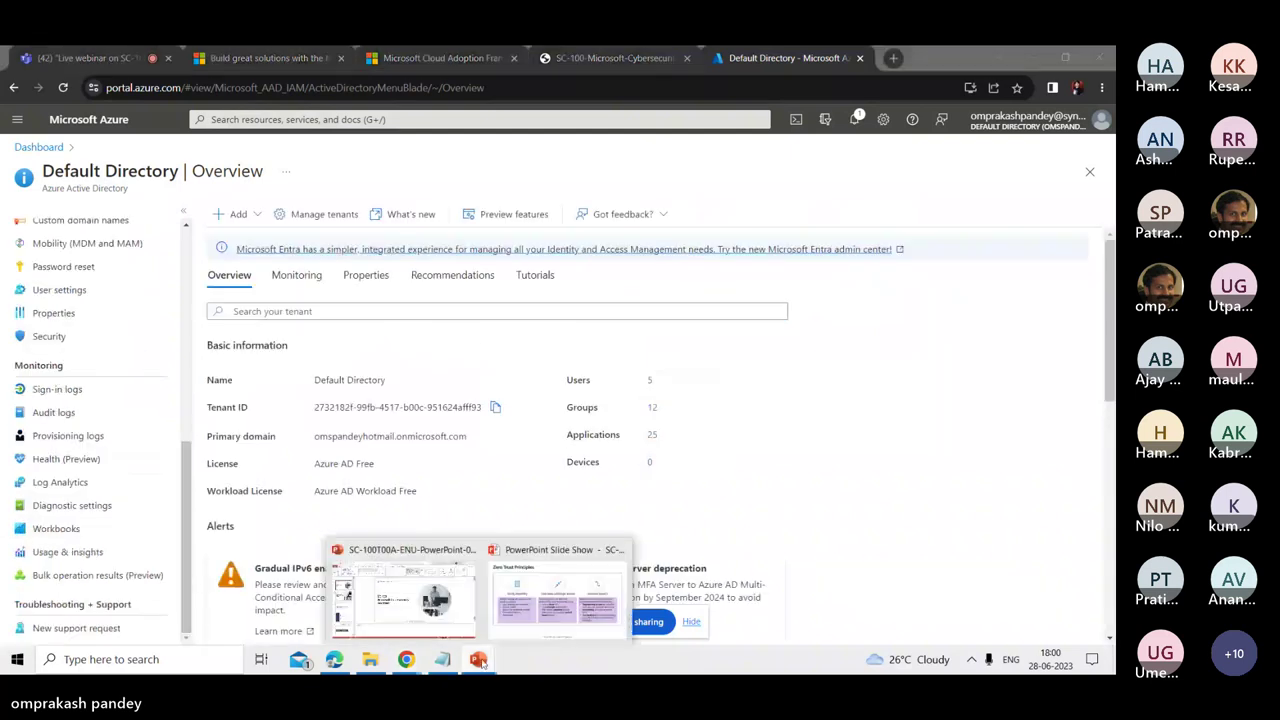
- Present the Zero Trust Principles slide full screen from the taskbar's Slide Show window
click(556, 596)
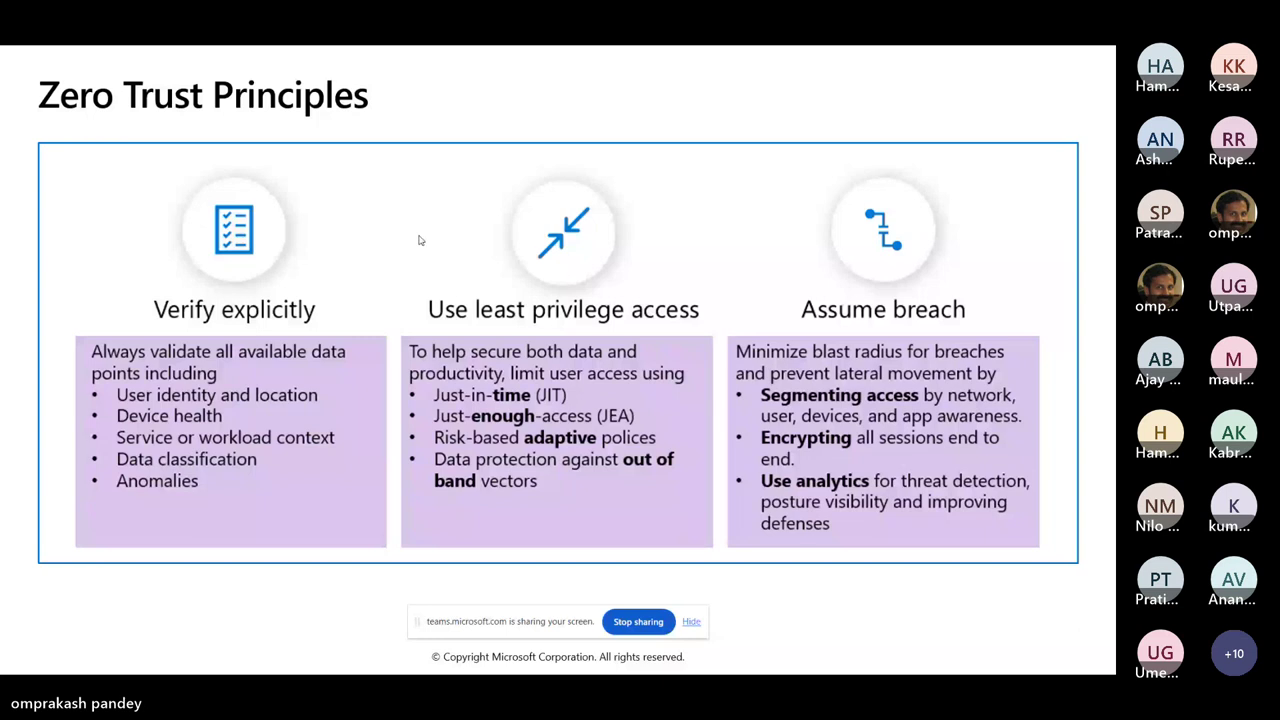
- Back in the Azure portal, search for 'priv' to find Privileged Identity Management, then dismiss the results
key(alt+Tab)
click(260, 119)
text(priv)
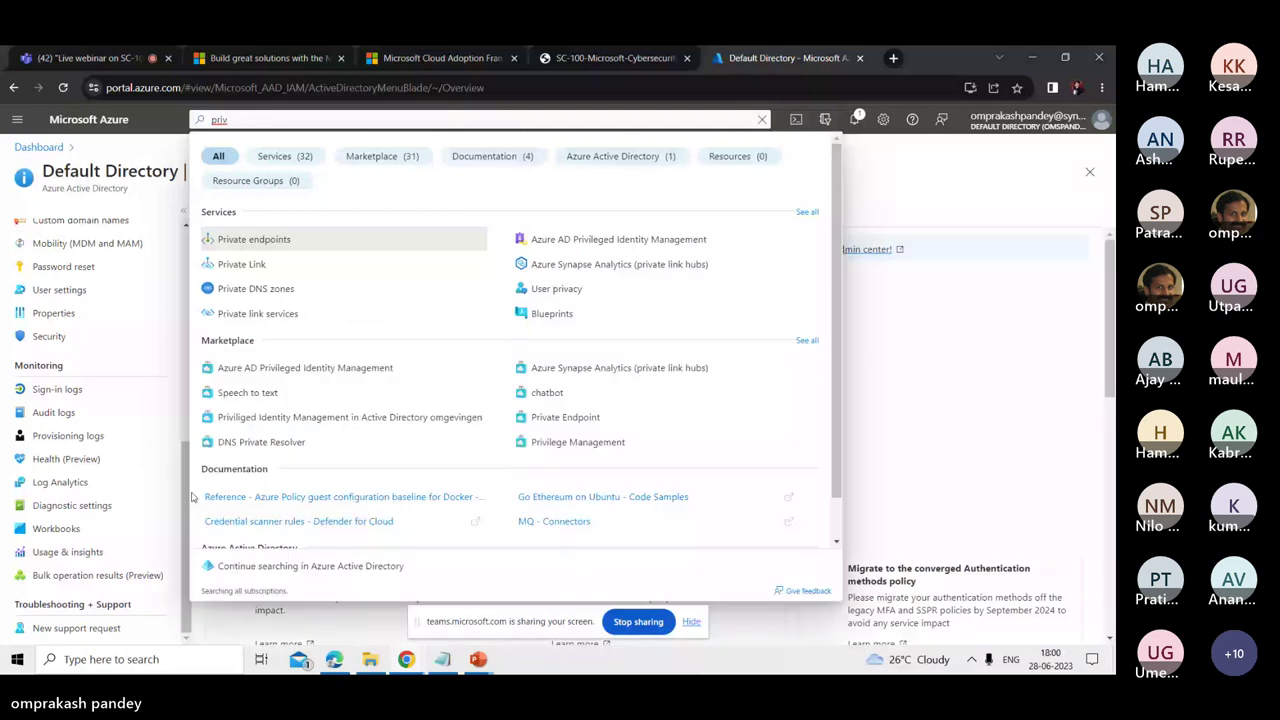
key(Escape)
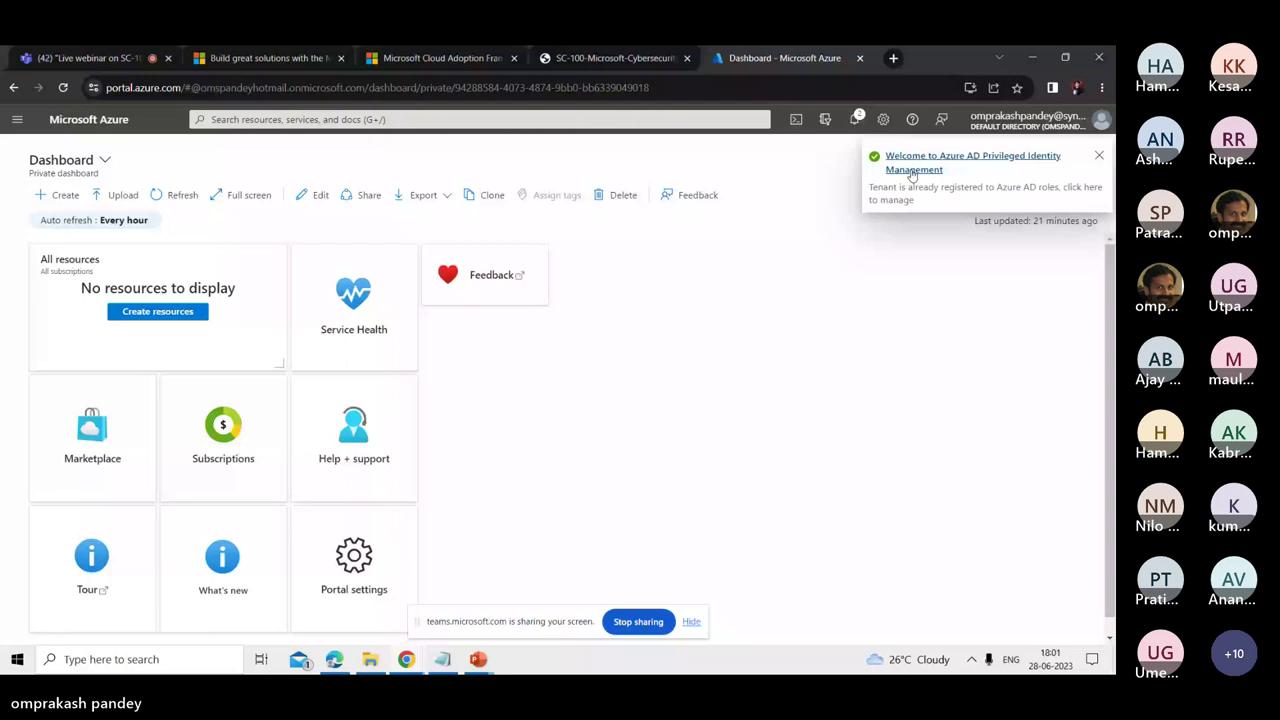
- View the Privileged Identity Management welcome notification's details, then open a new browser tab
click(912, 170)
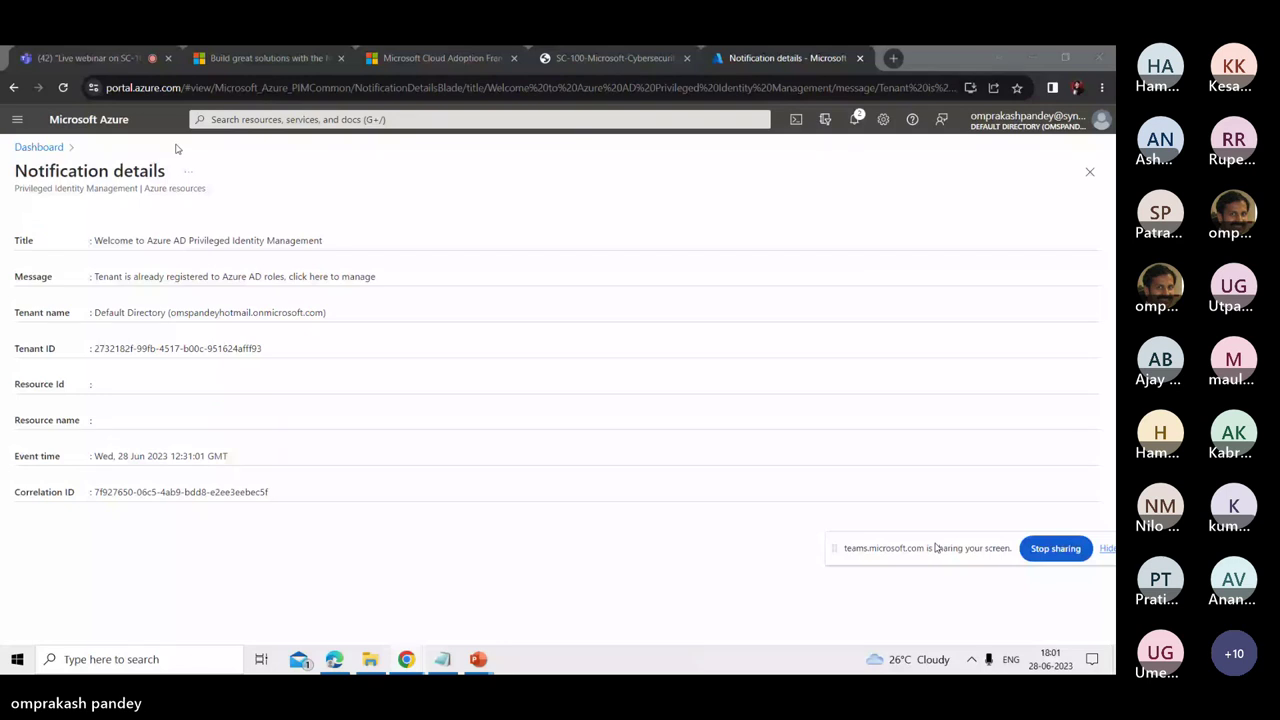
click(1090, 171)
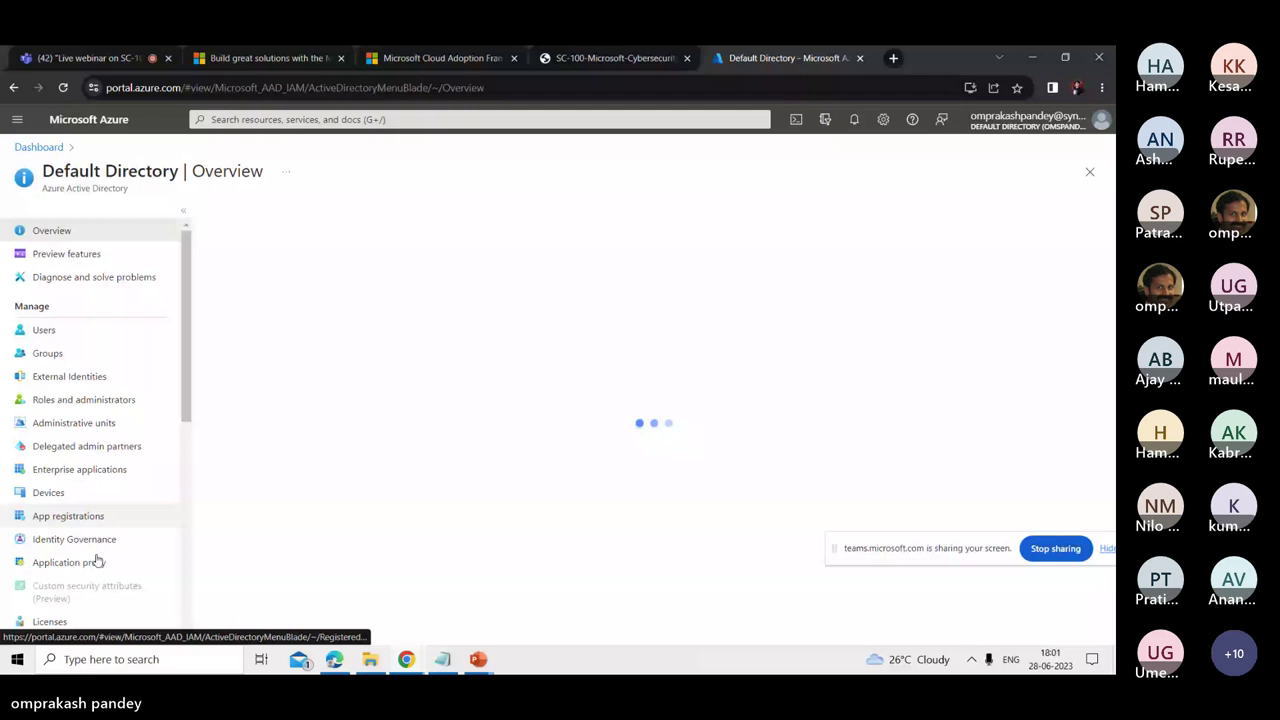
scroll(97, 562, down, 3)
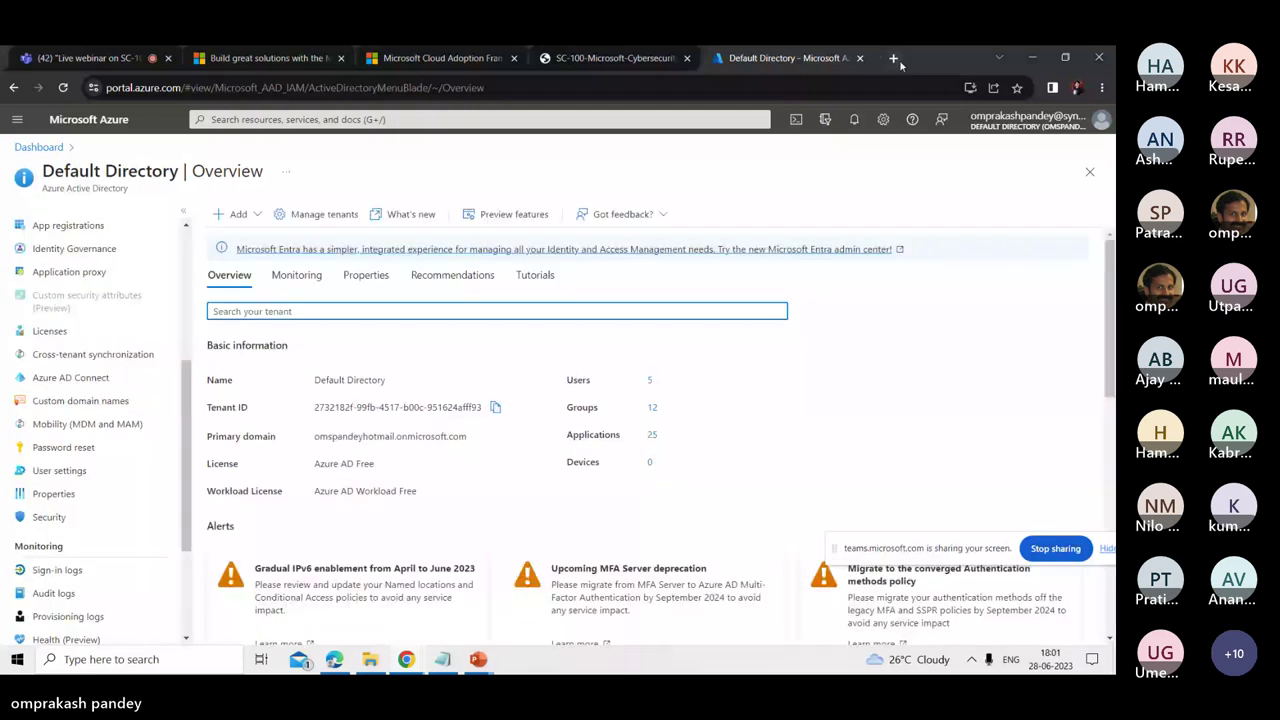
click(894, 59)
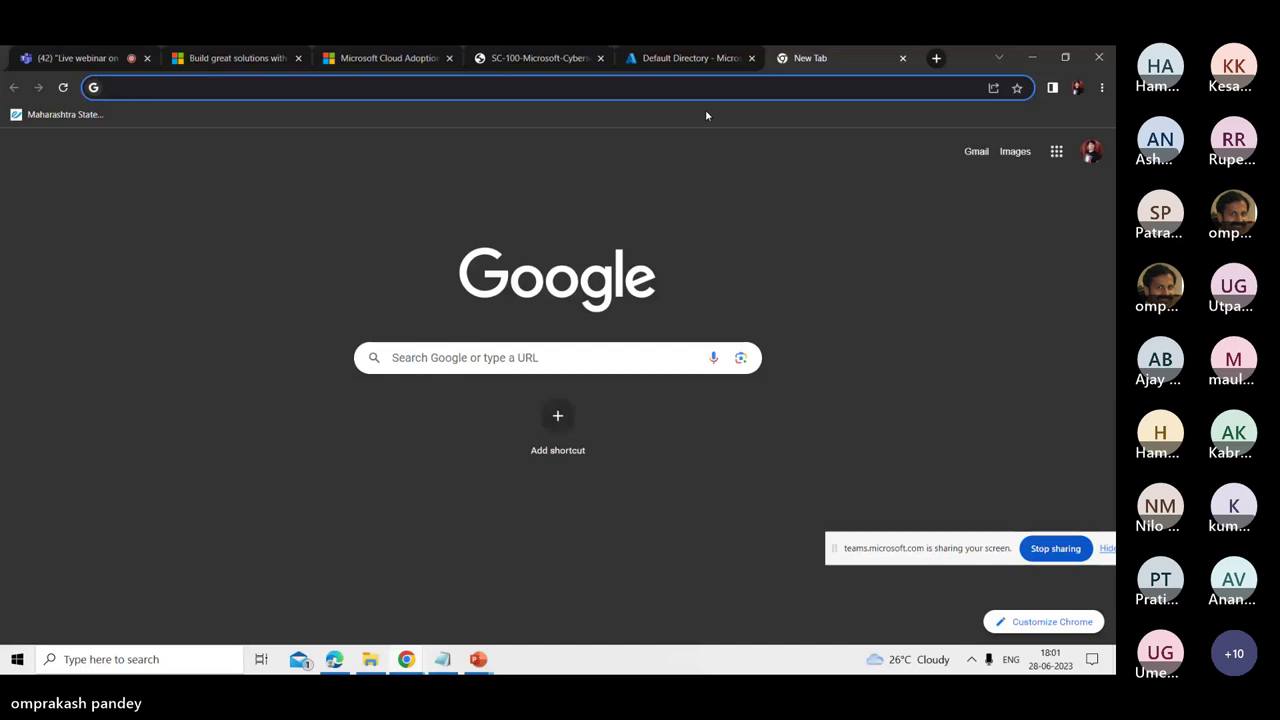
- Go to aad.portal.azure.com and sign in with the first listed account
text(aad)
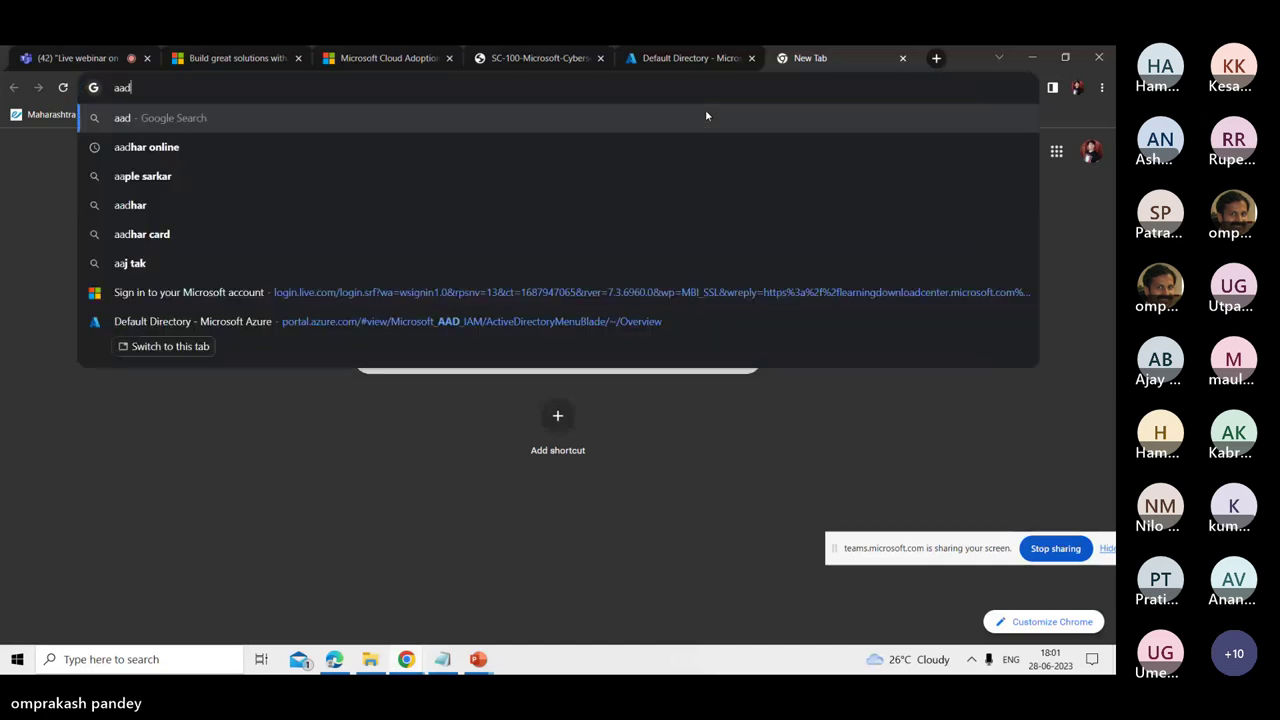
text(.po)
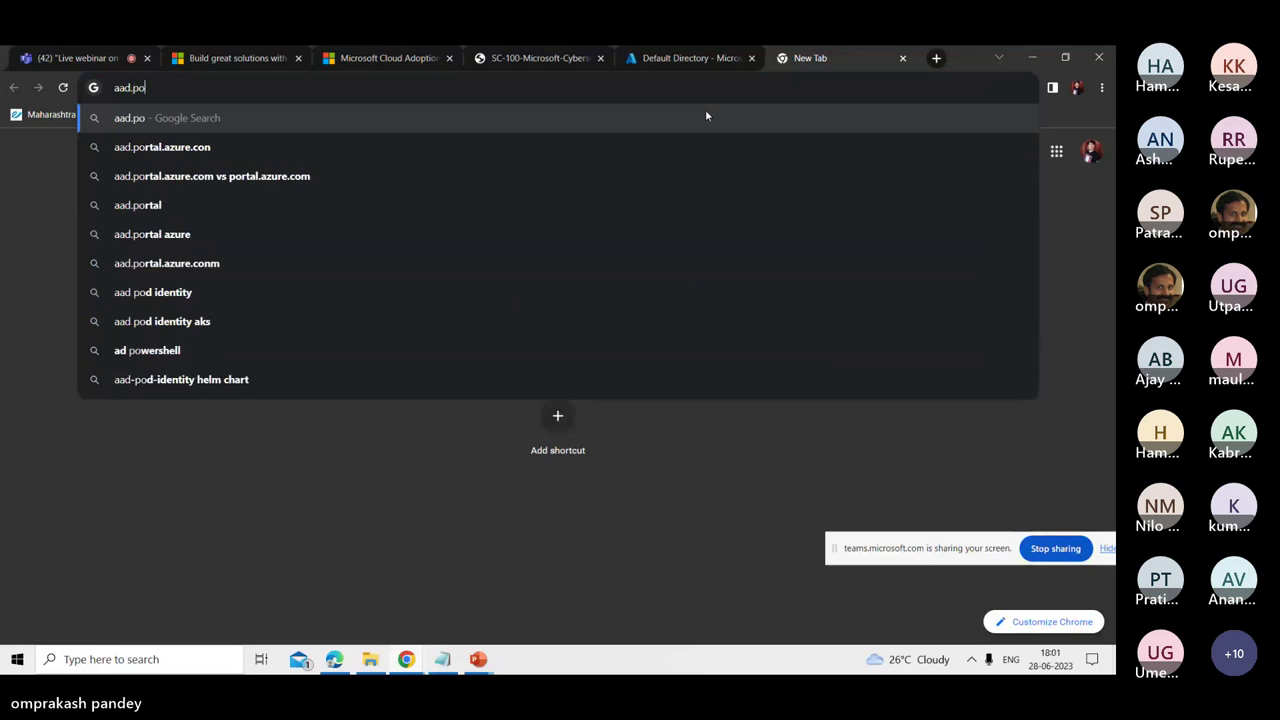
text(rt)
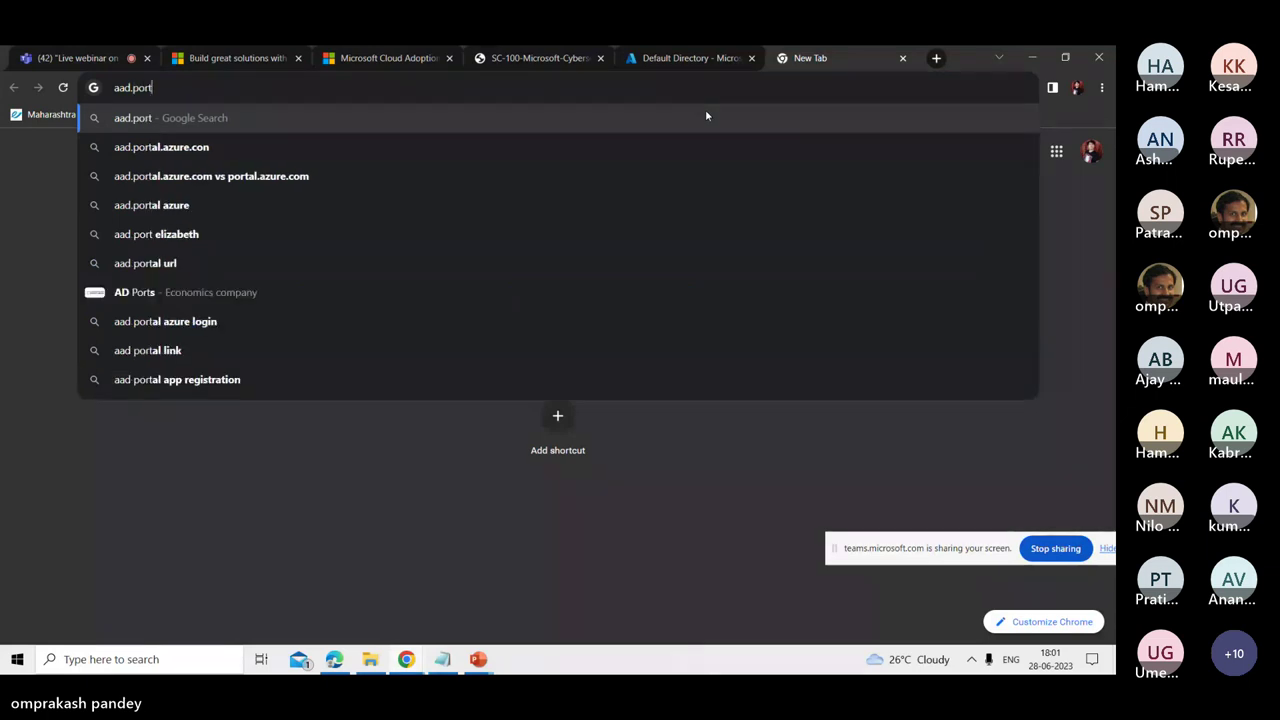
text(al.azure.com)
key(Return)
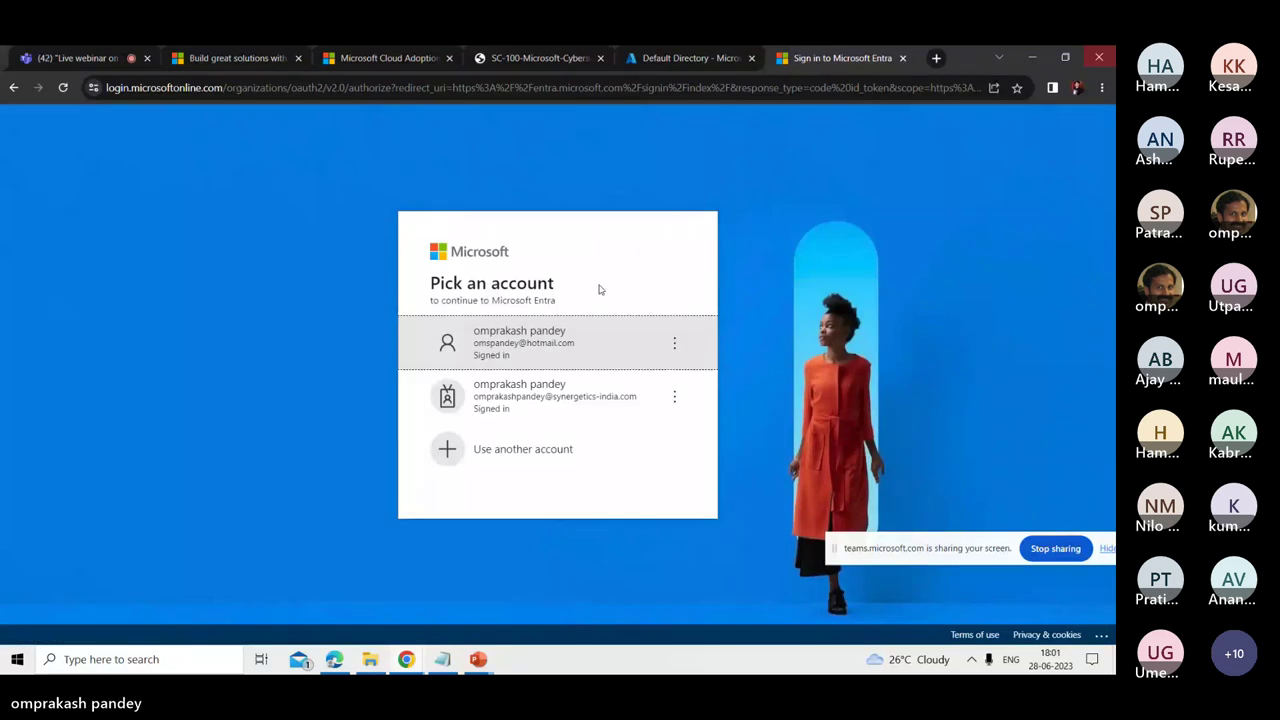
click(547, 345)
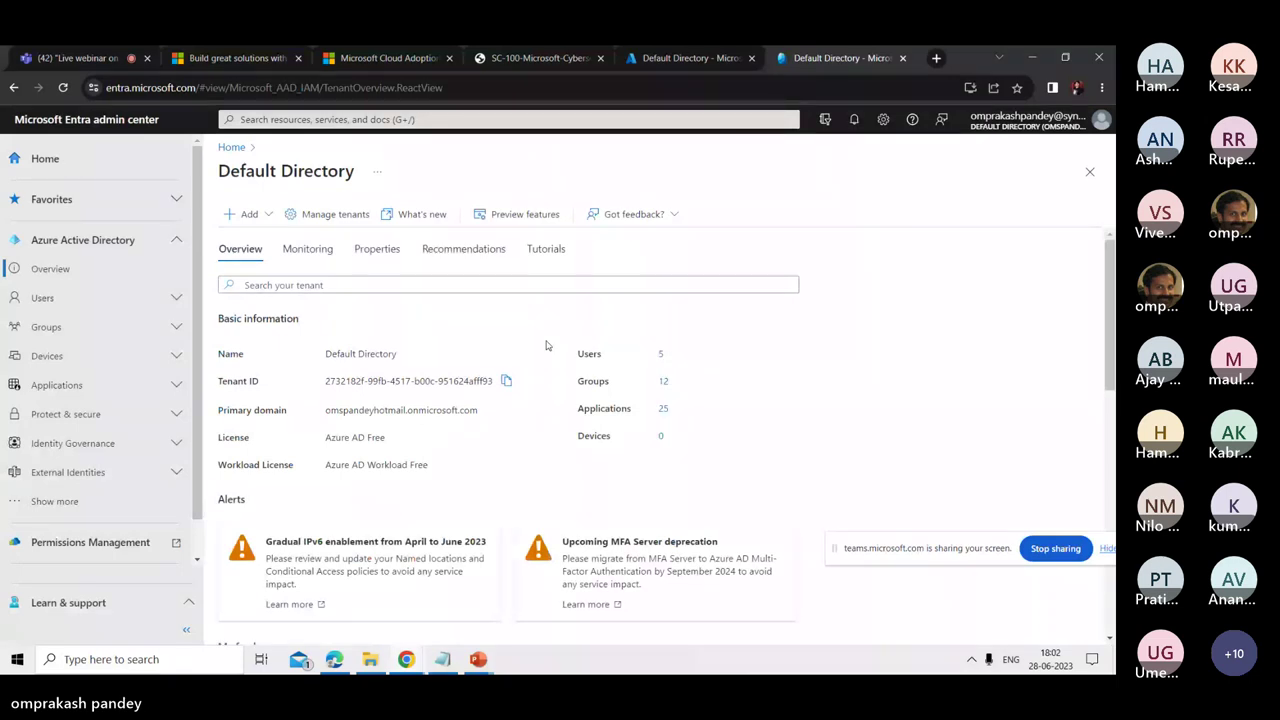
- Expand Azure Active Directory in the left navigation, briefly toggling Verified ID, to list Users, Groups and Devices
drag(196, 87, 92, 87)
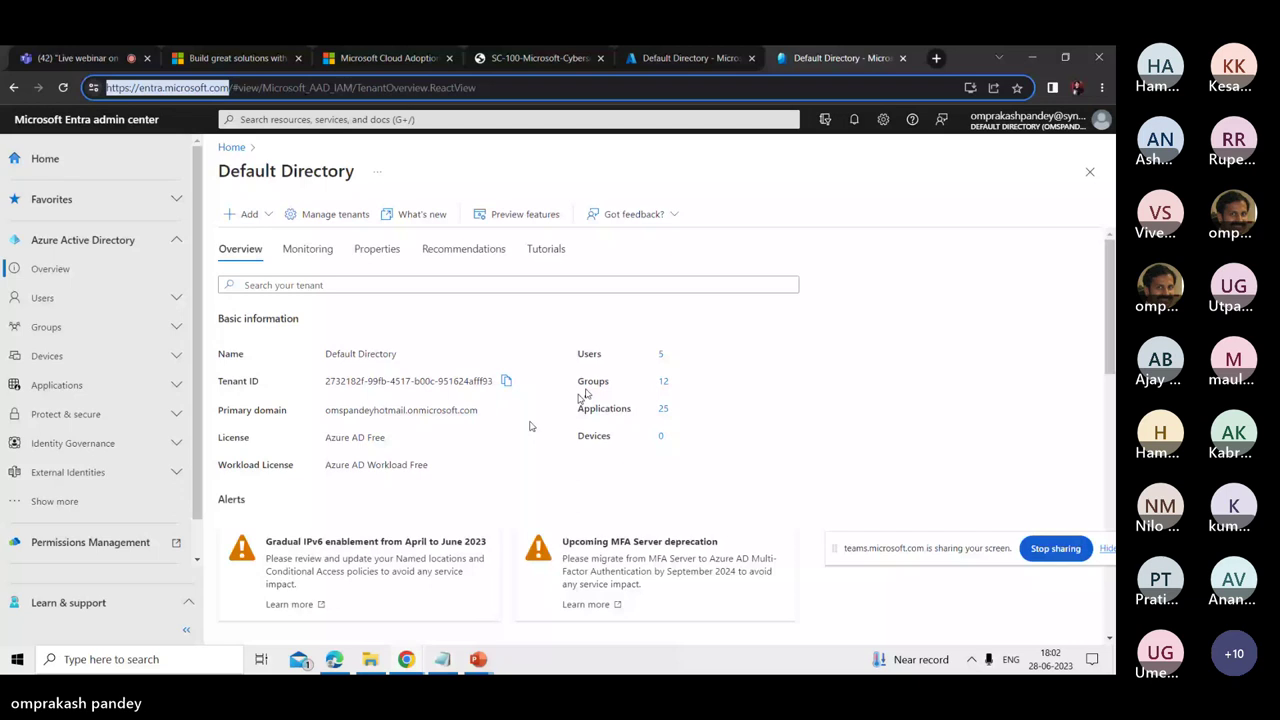
click(122, 242)
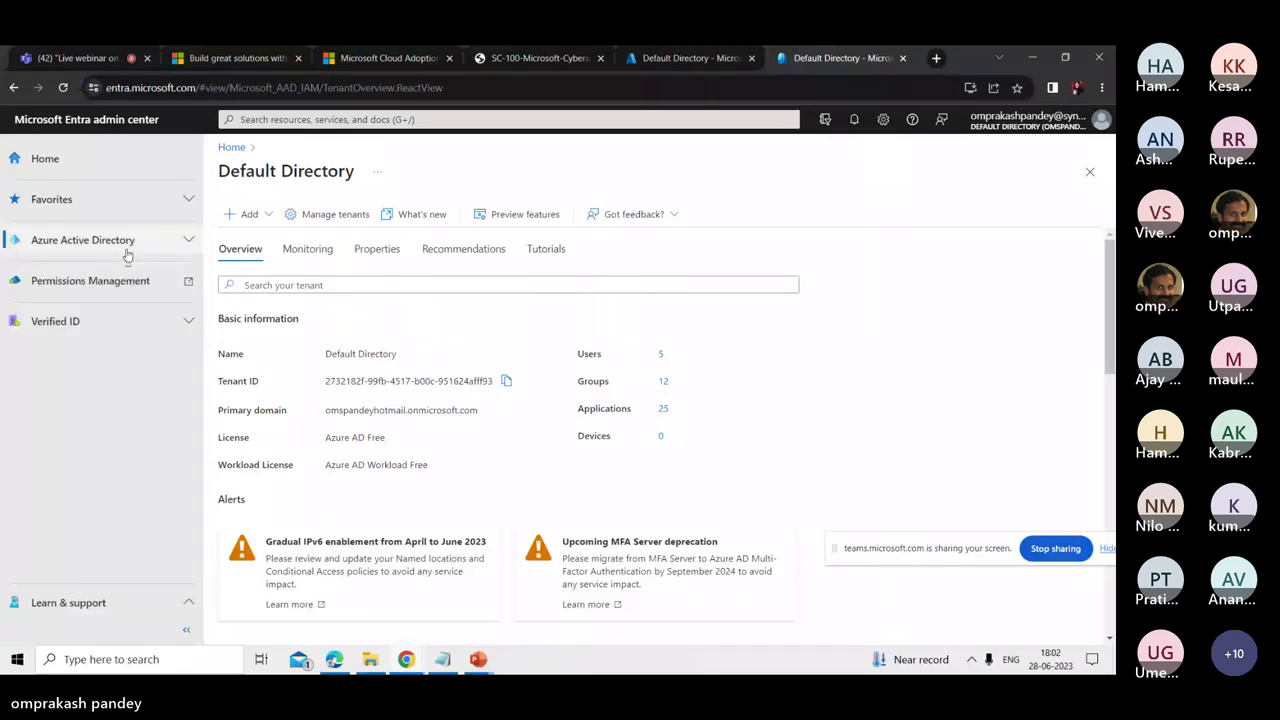
click(124, 243)
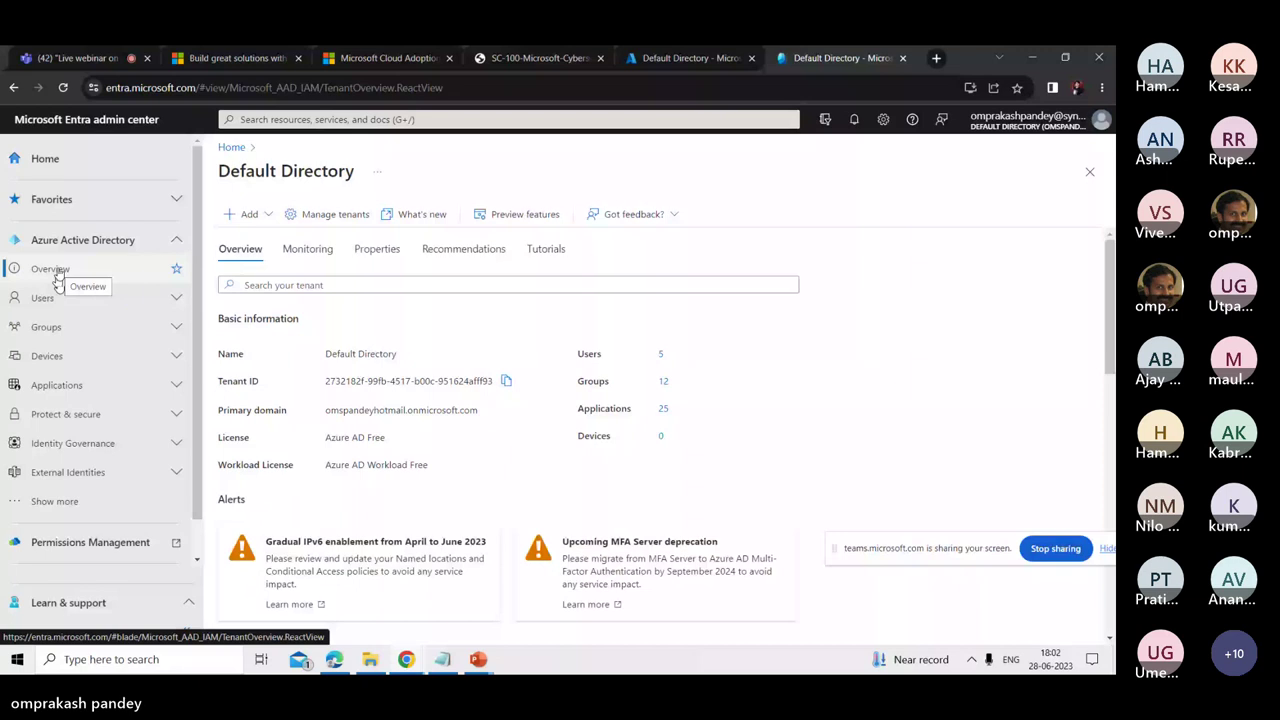
scroll(35, 541, down, 1)
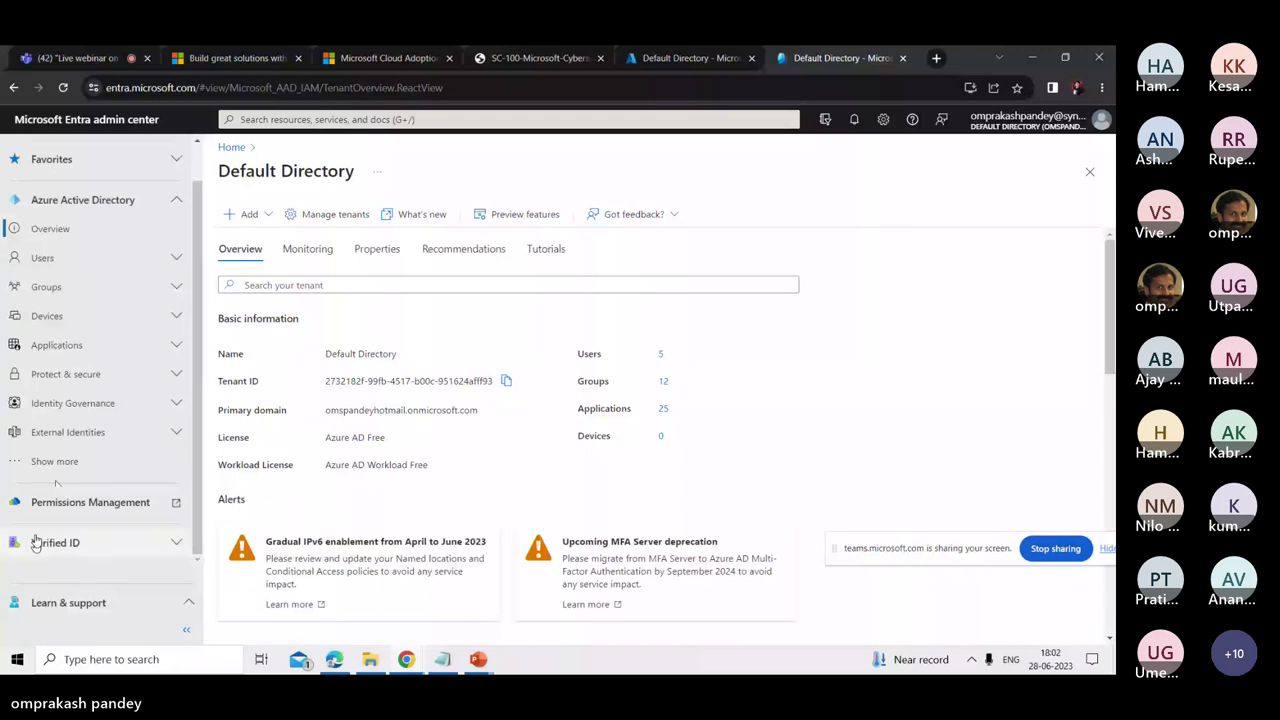
click(35, 541)
click(189, 321)
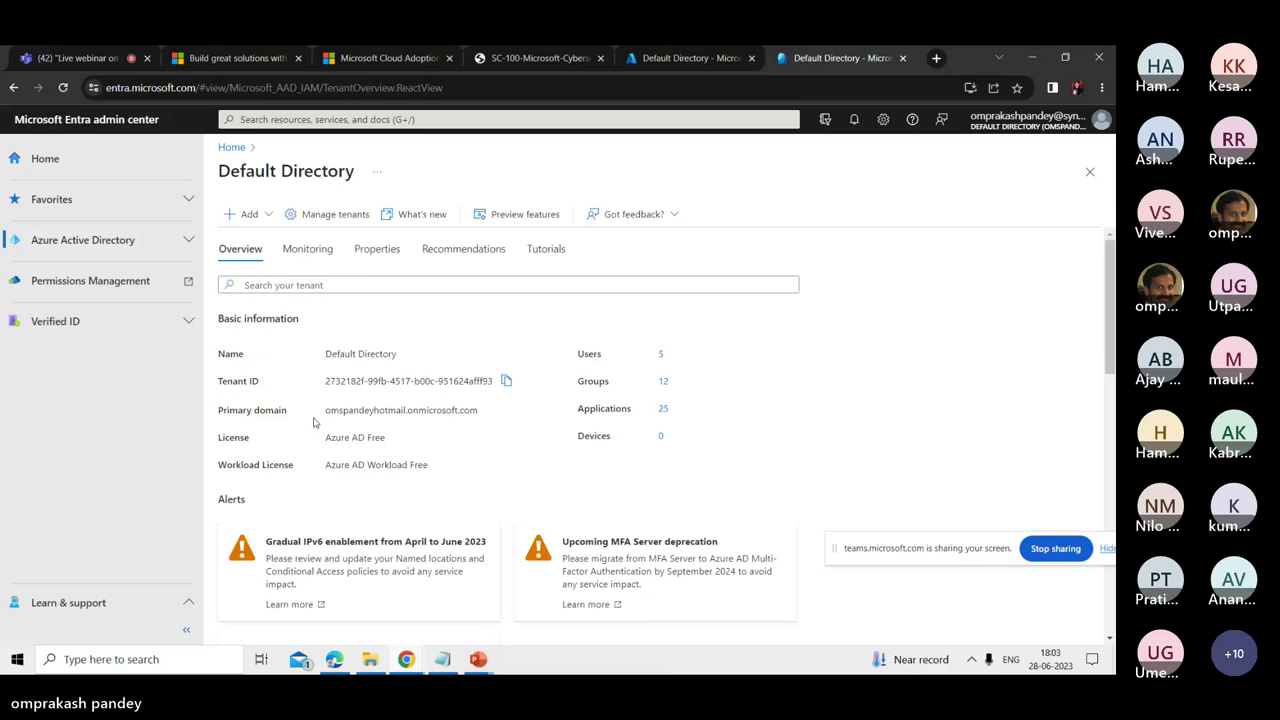
click(98, 240)
scroll(128, 456, down, 1)
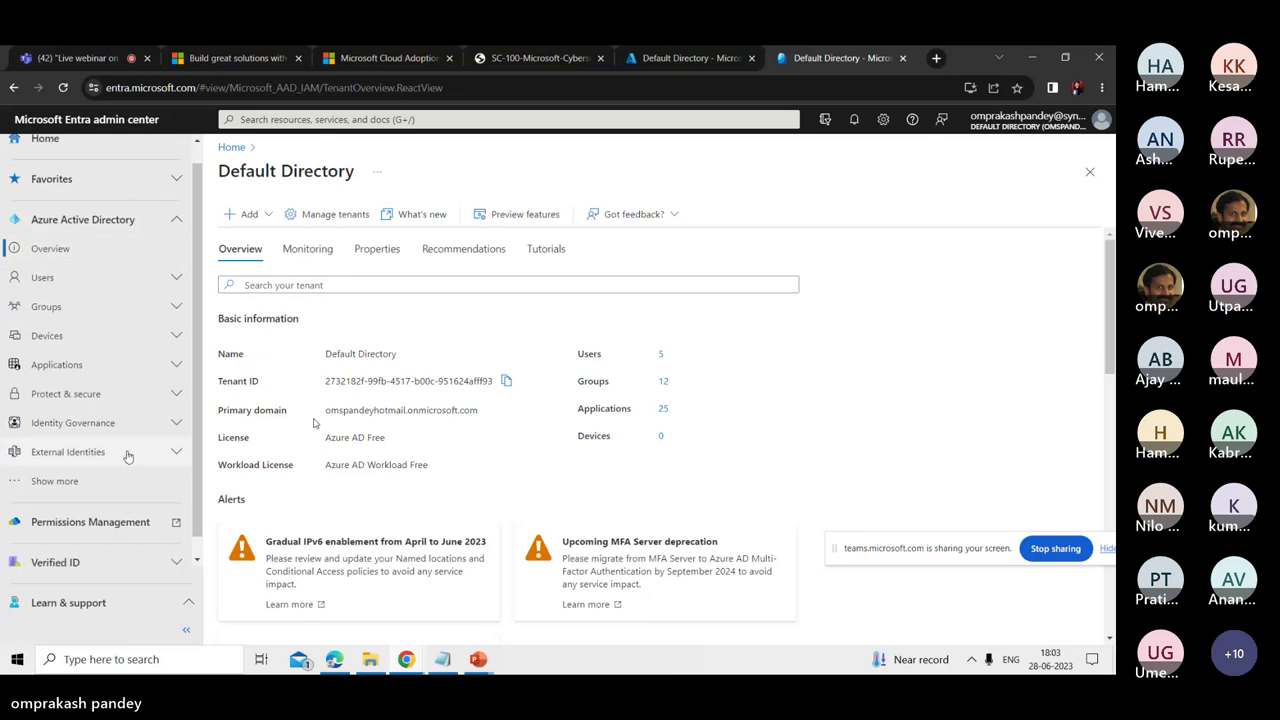
scroll(110, 458, down, 1)
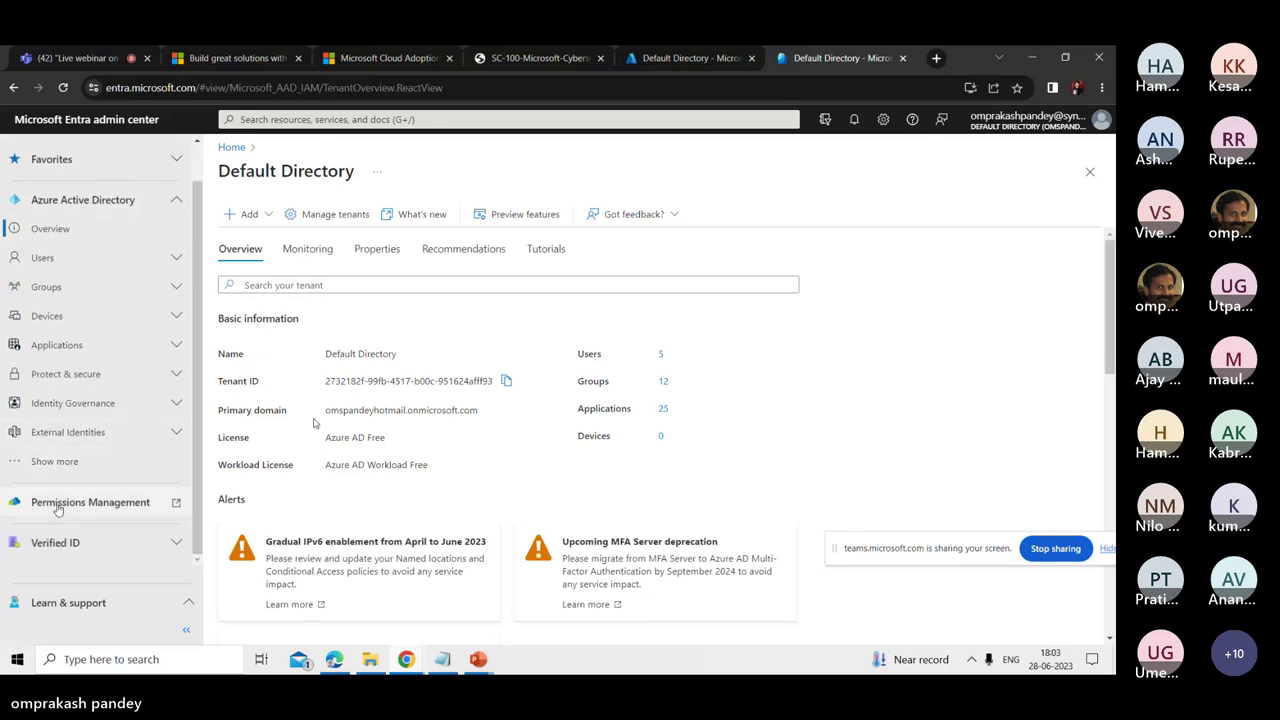
- Try Permissions Management with the first account, then close the failed sign-in tab
click(90, 508)
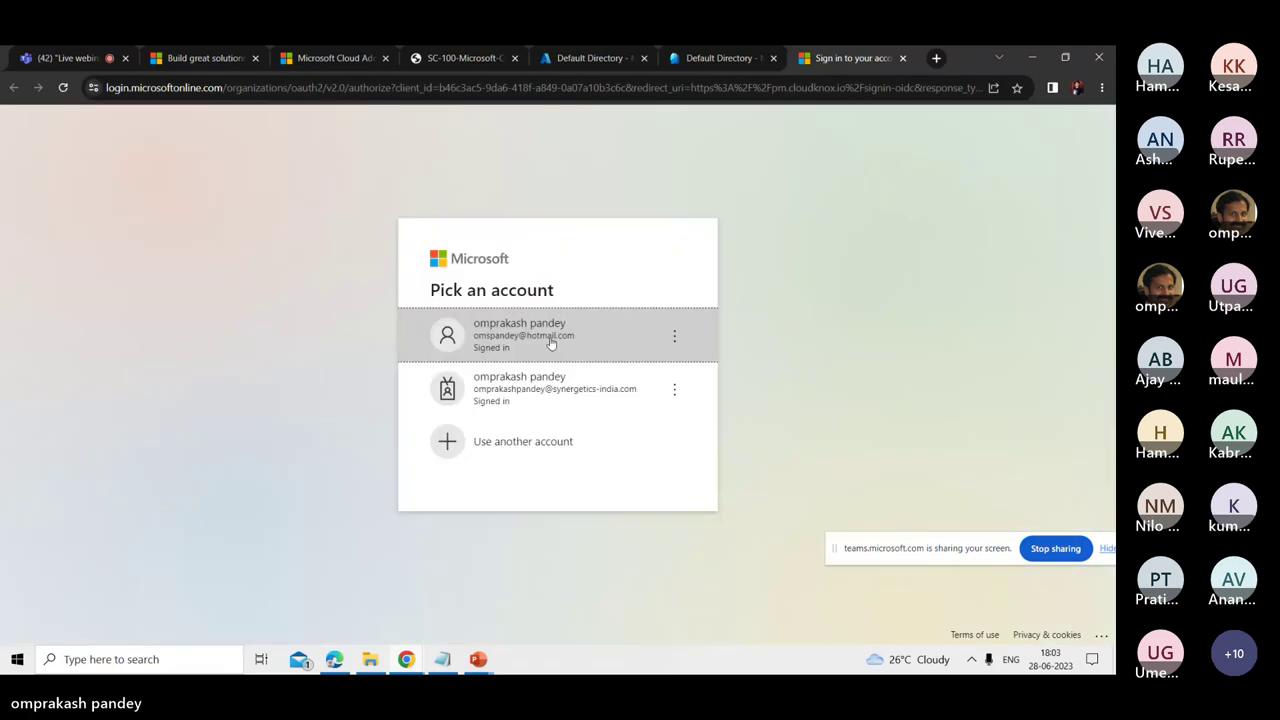
click(577, 322)
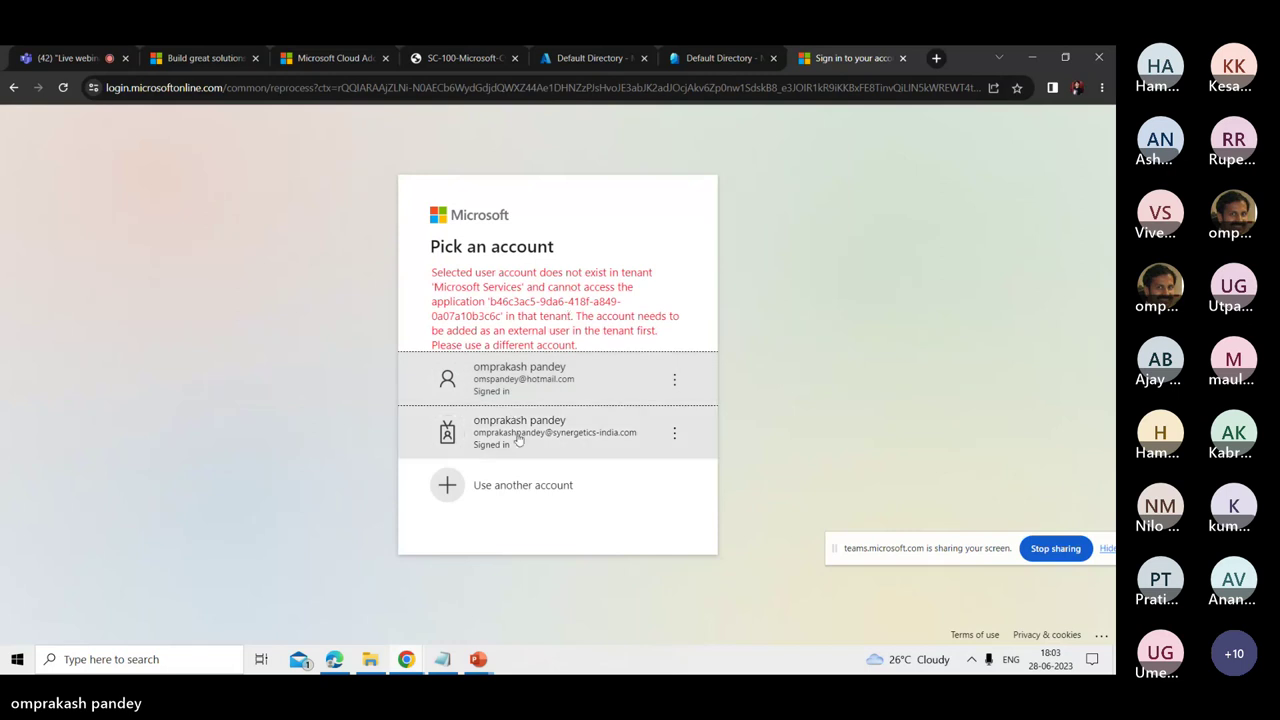
click(904, 58)
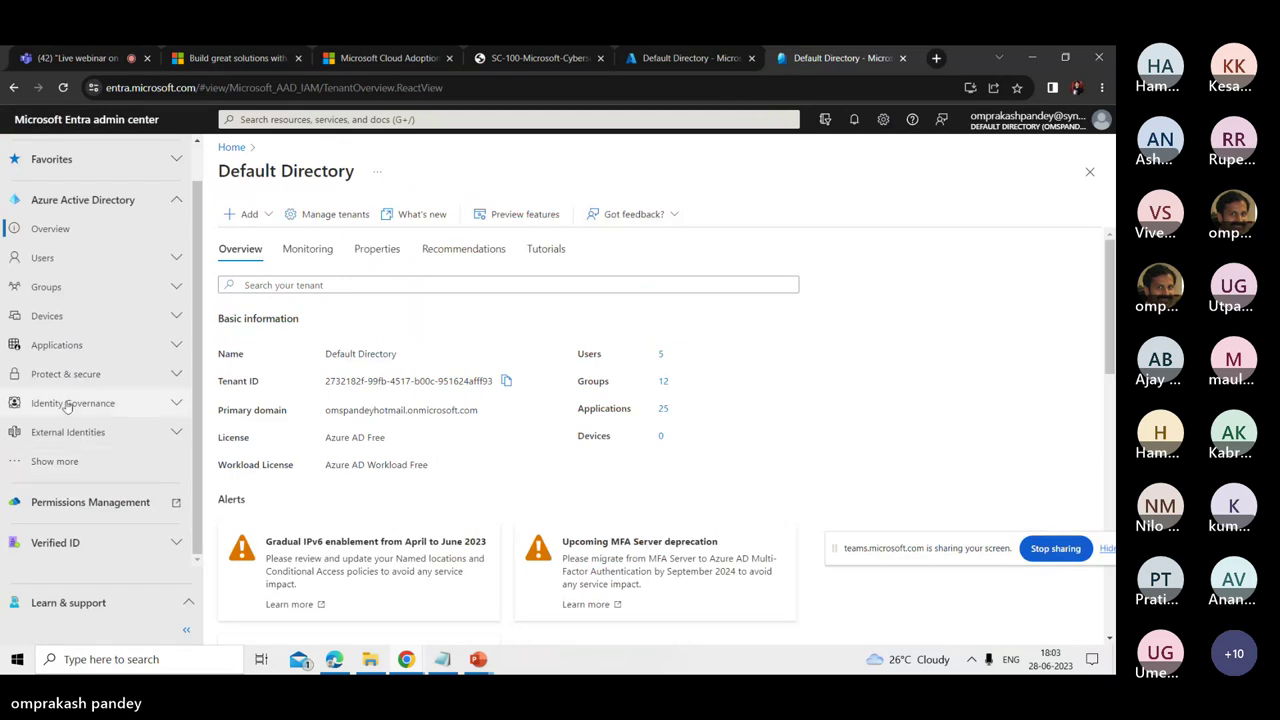
- Show more navigation areas and expand Identity Governance to list Privileged Identity Management and Access reviews
click(40, 460)
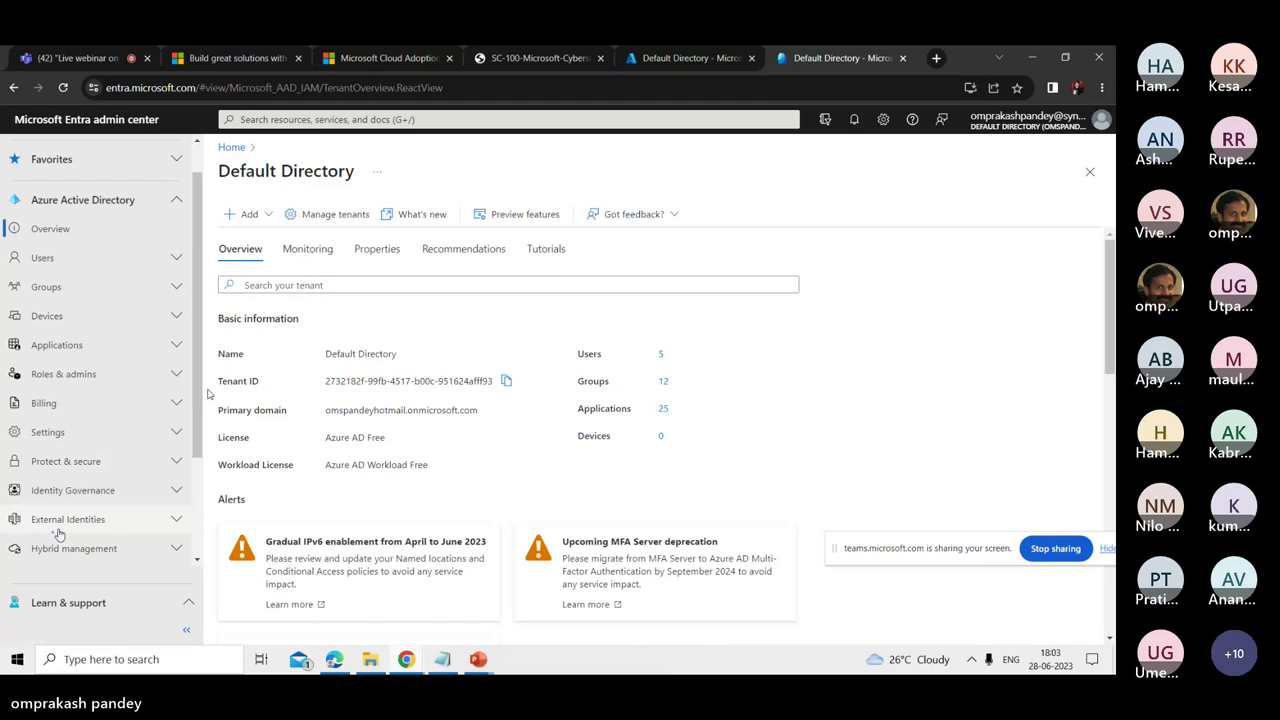
click(68, 492)
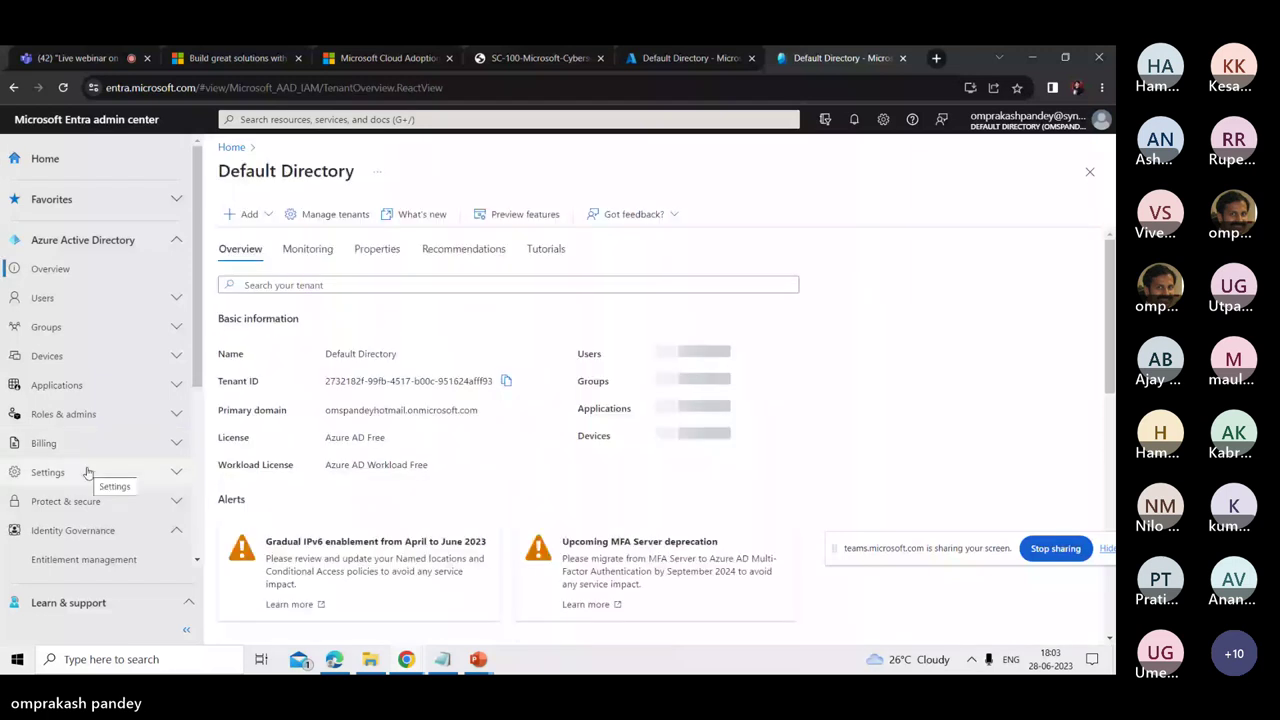
click(48, 267)
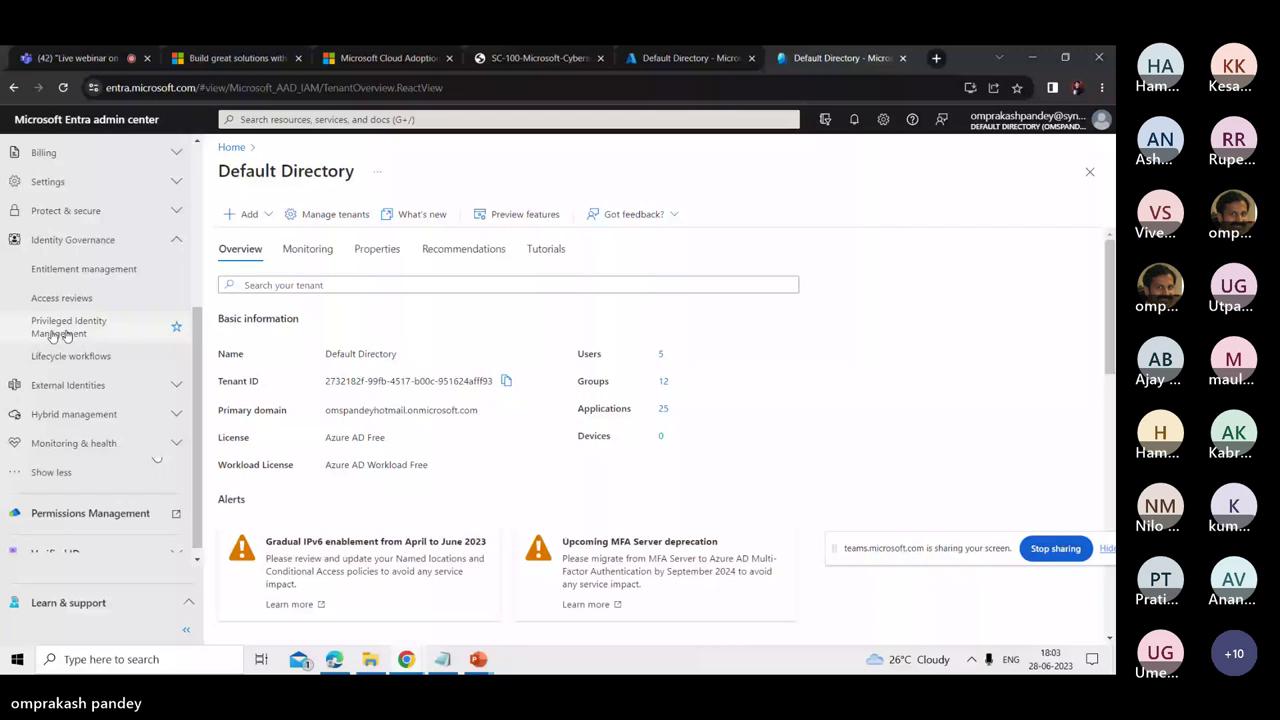
- In Privileged Identity Management, view My roles' eligible, active and expired assignments
click(55, 335)
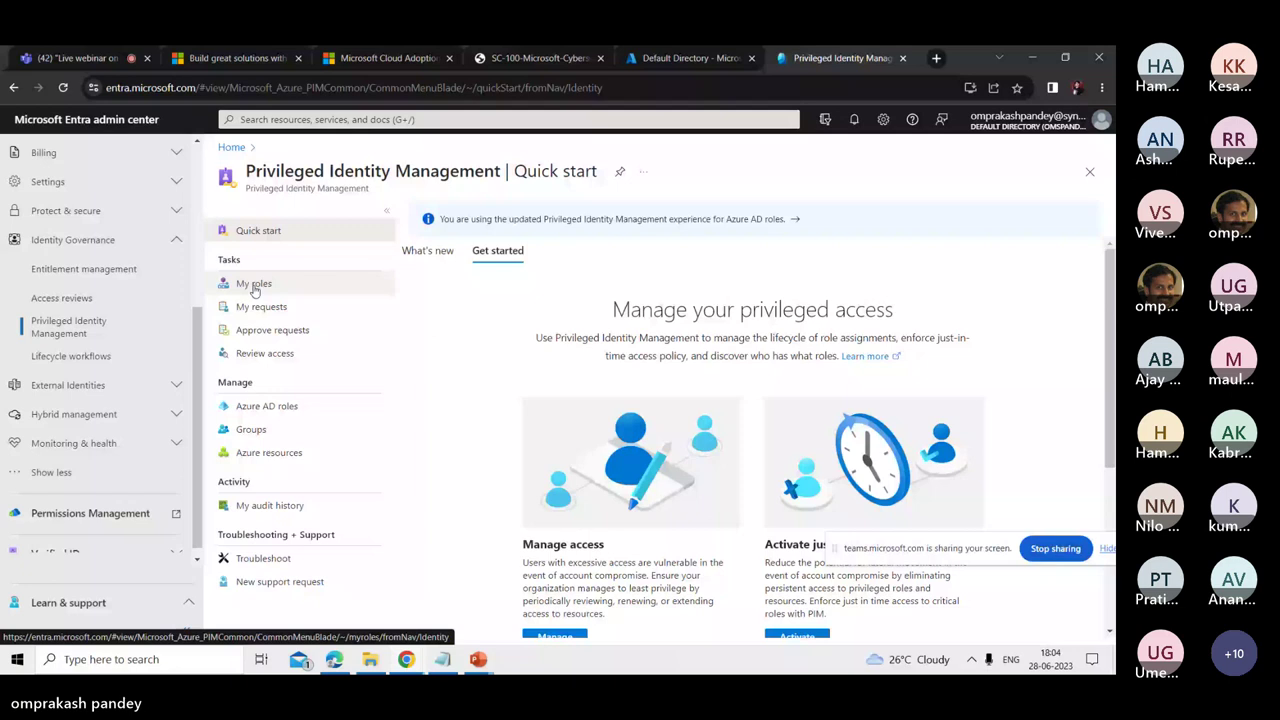
click(254, 285)
click(570, 285)
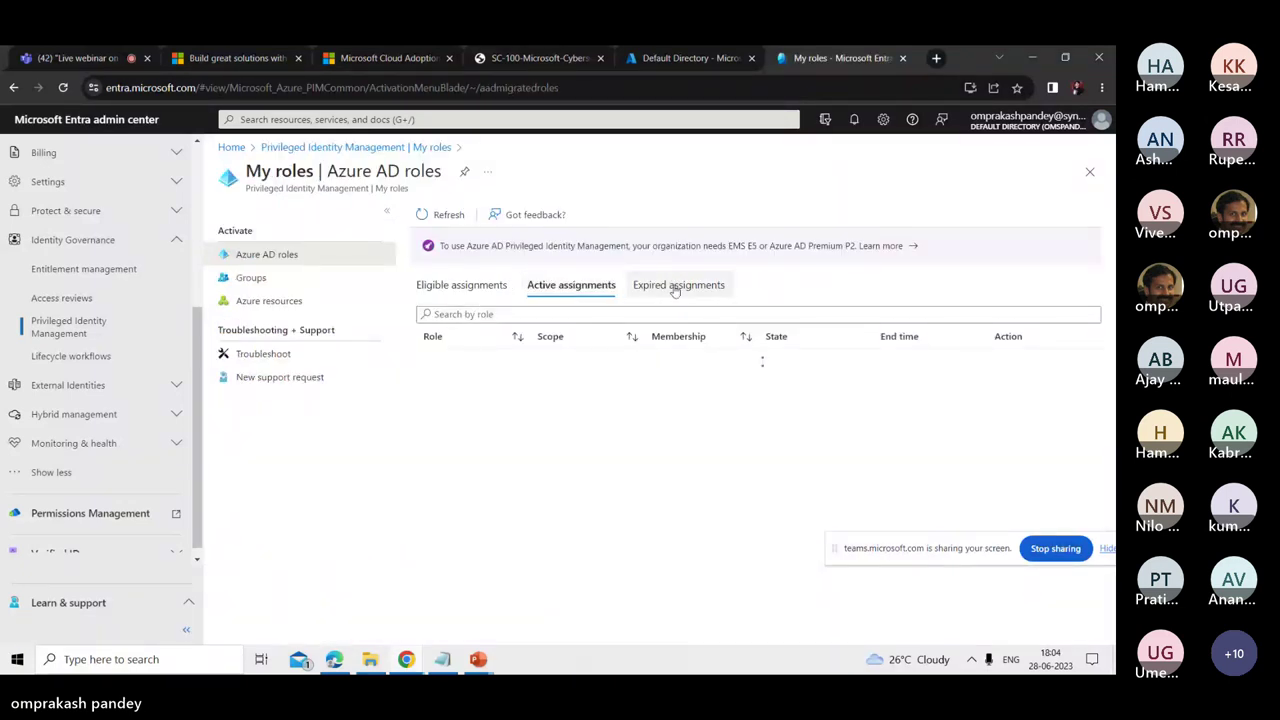
click(675, 285)
click(452, 287)
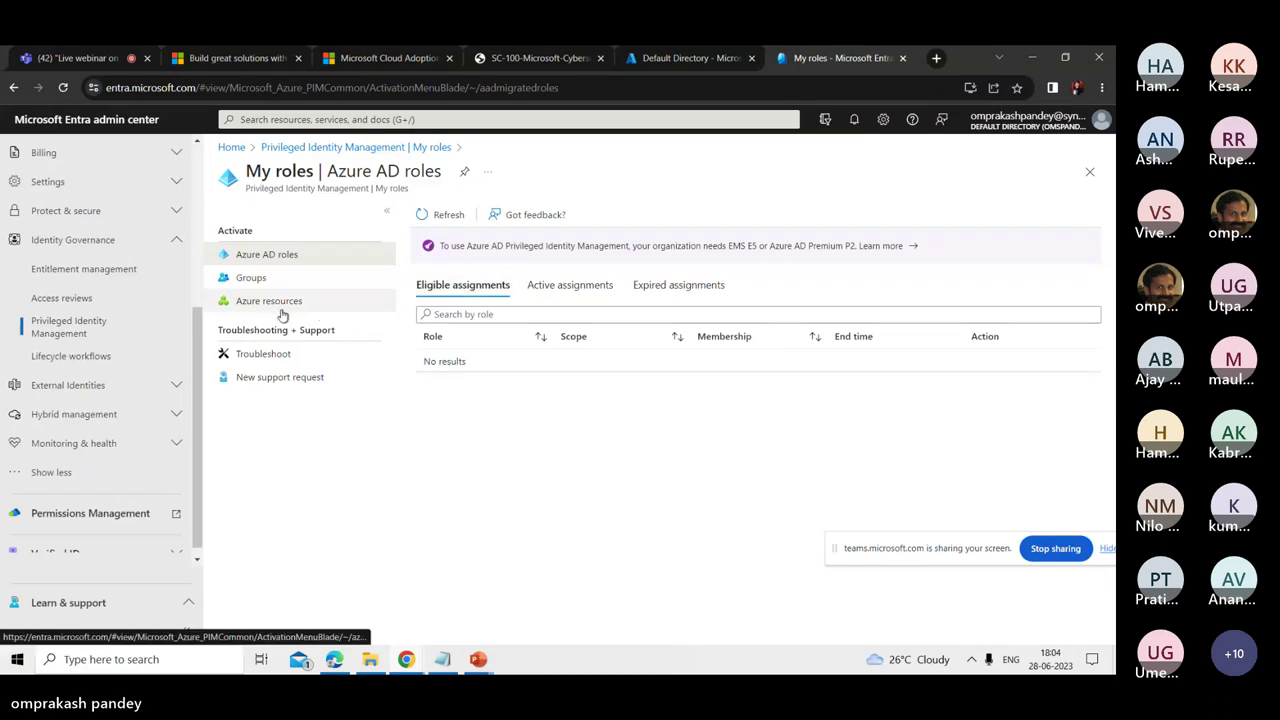
- Open PIM's My requests page, showing no Azure AD role requests, then return to the slide show
click(395, 148)
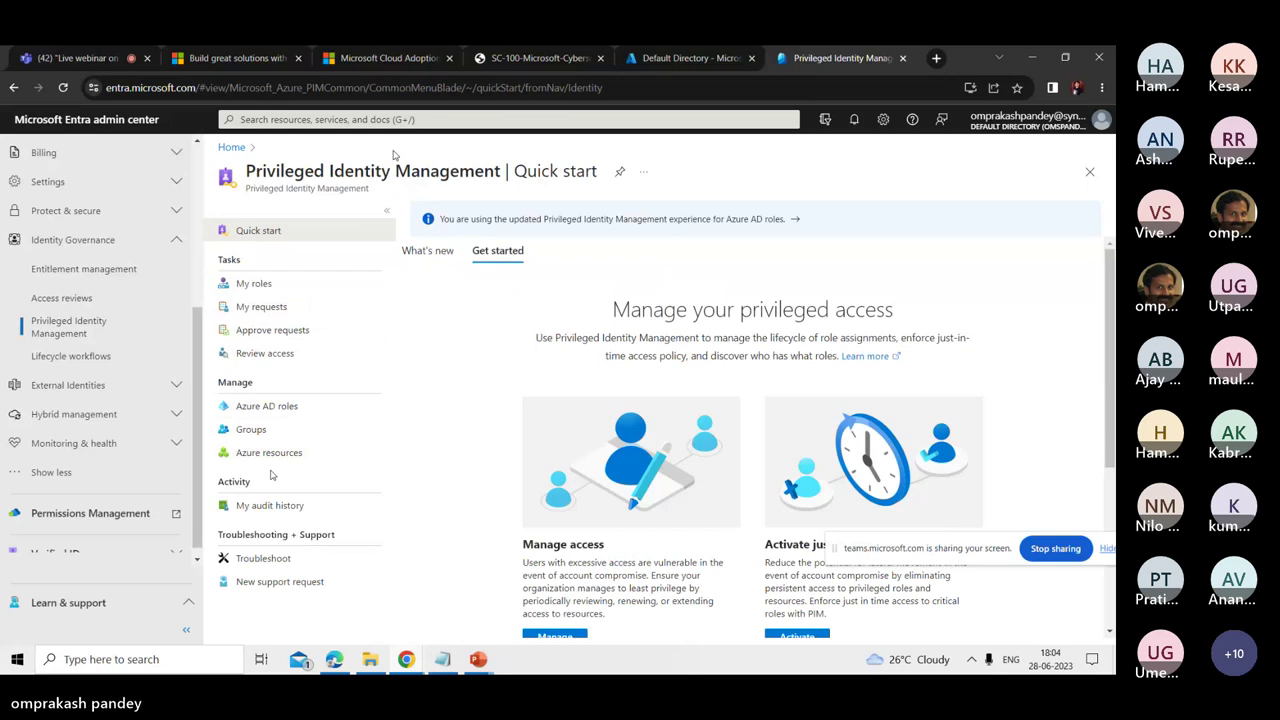
scroll(602, 540, down, 3)
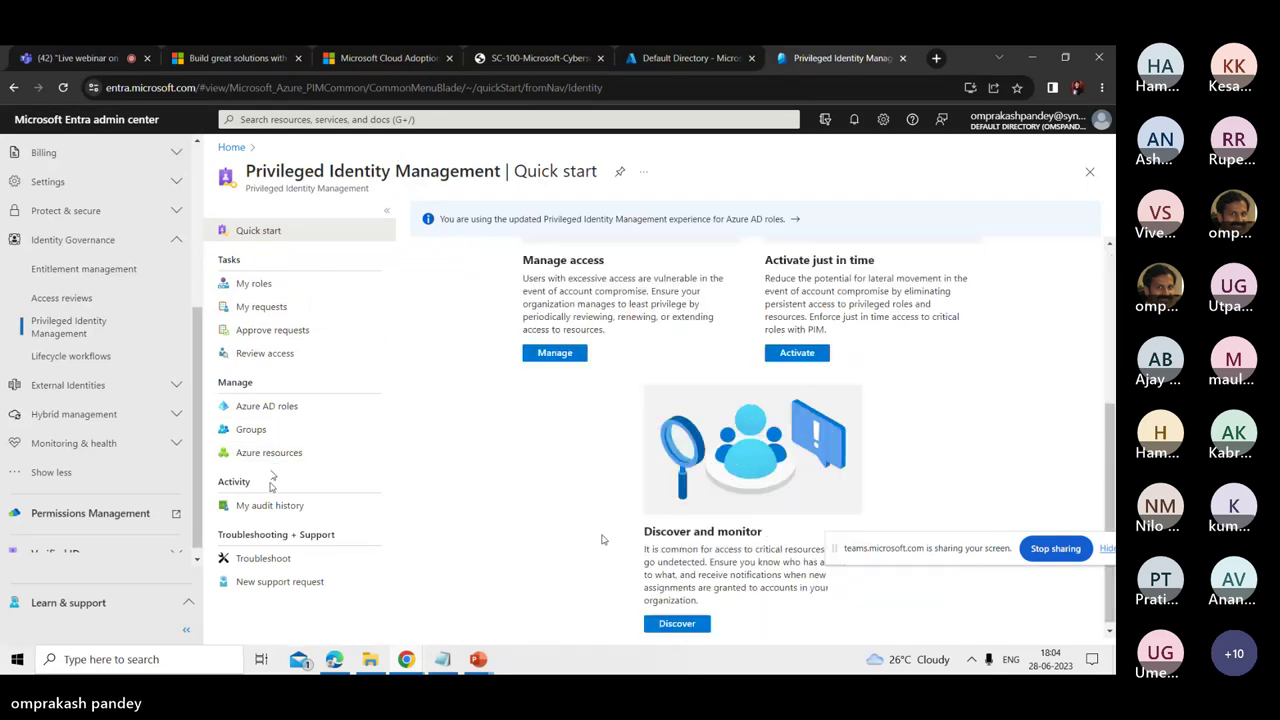
scroll(602, 540, up, 1)
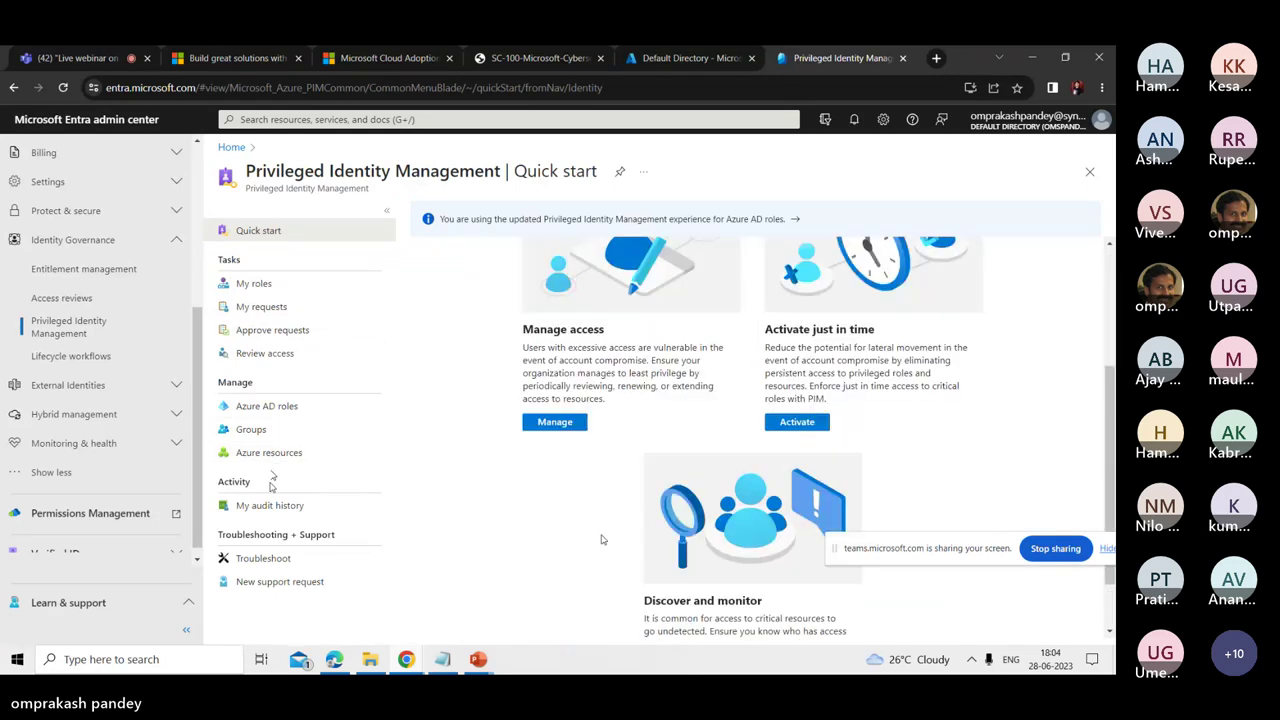
scroll(602, 540, up, 3)
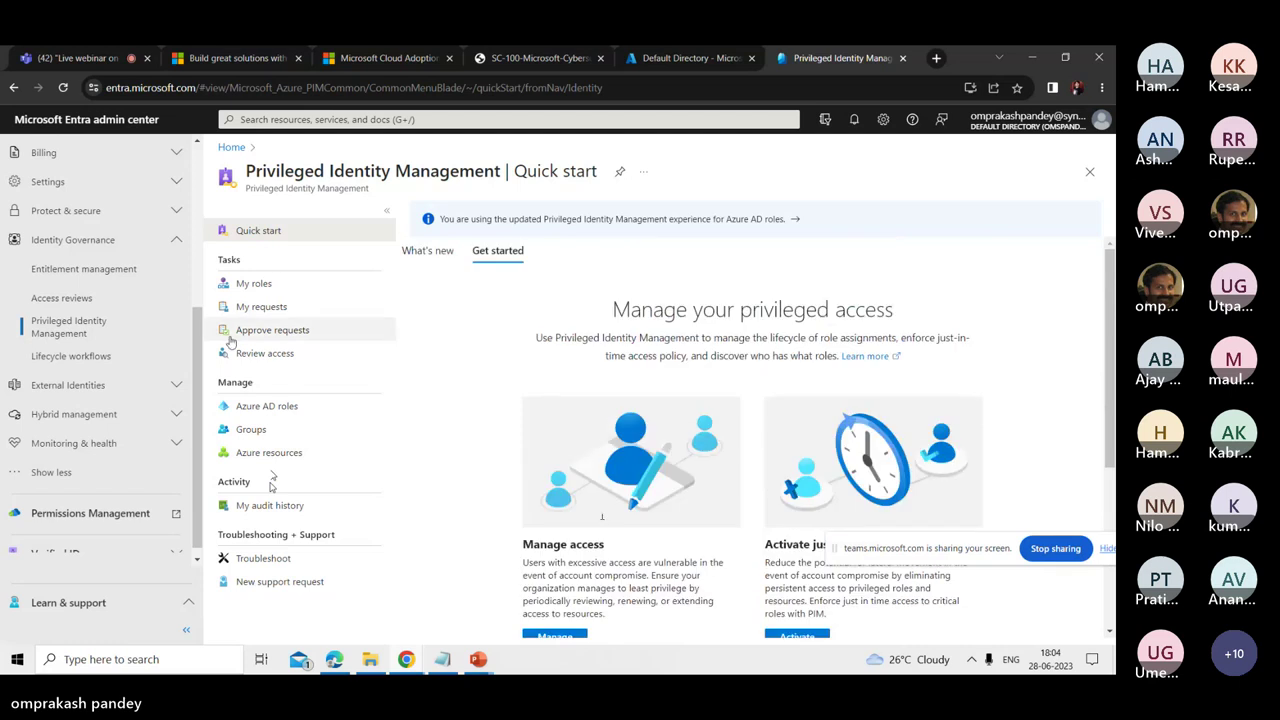
click(260, 307)
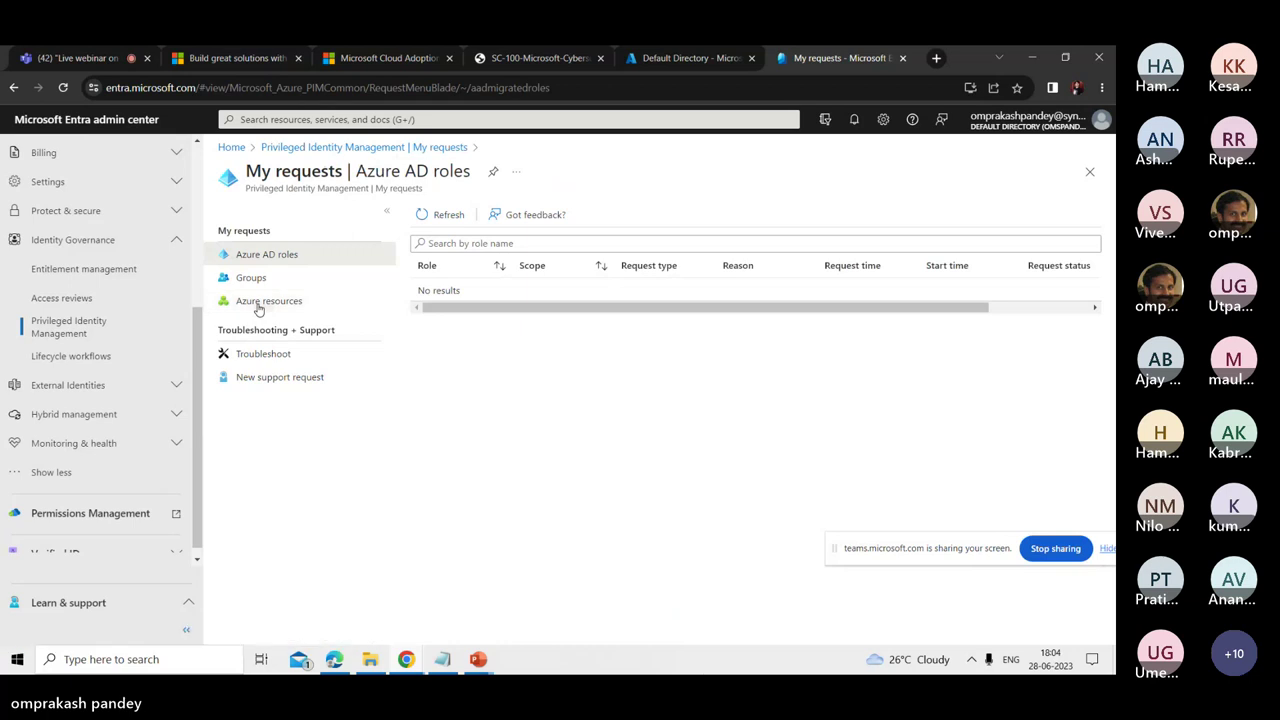
mouse_move(479, 659)
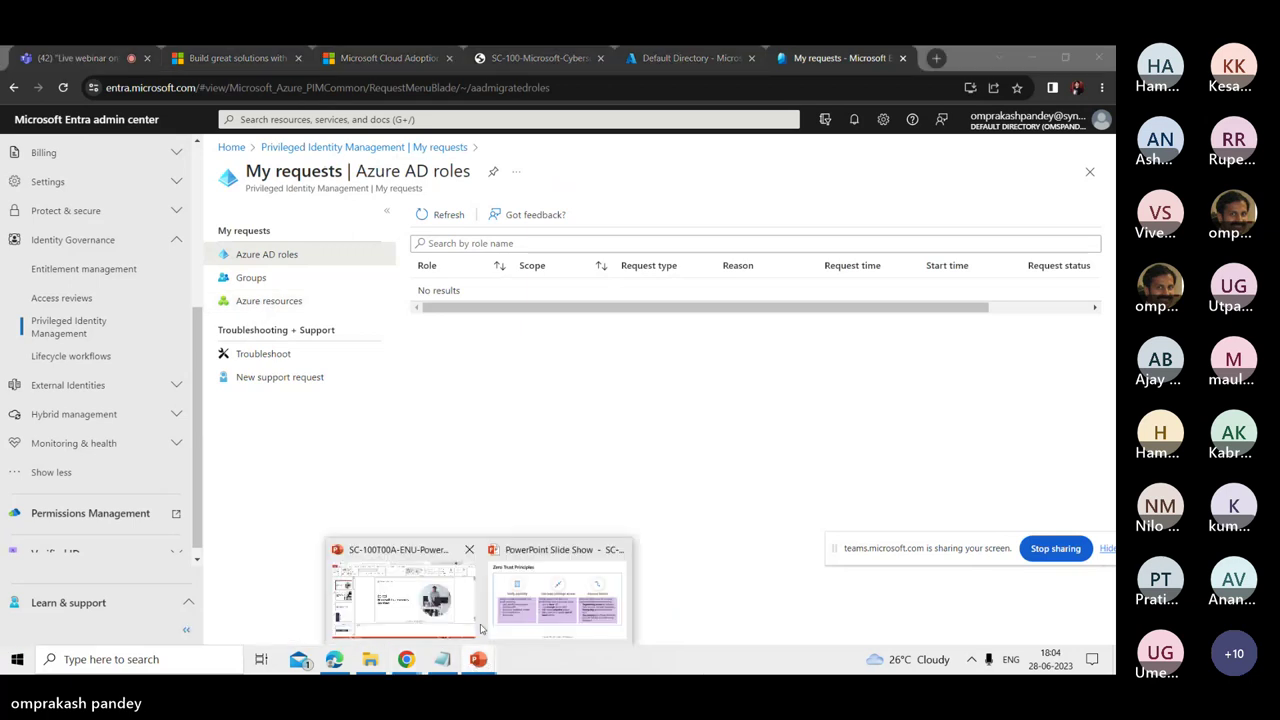
click(490, 624)
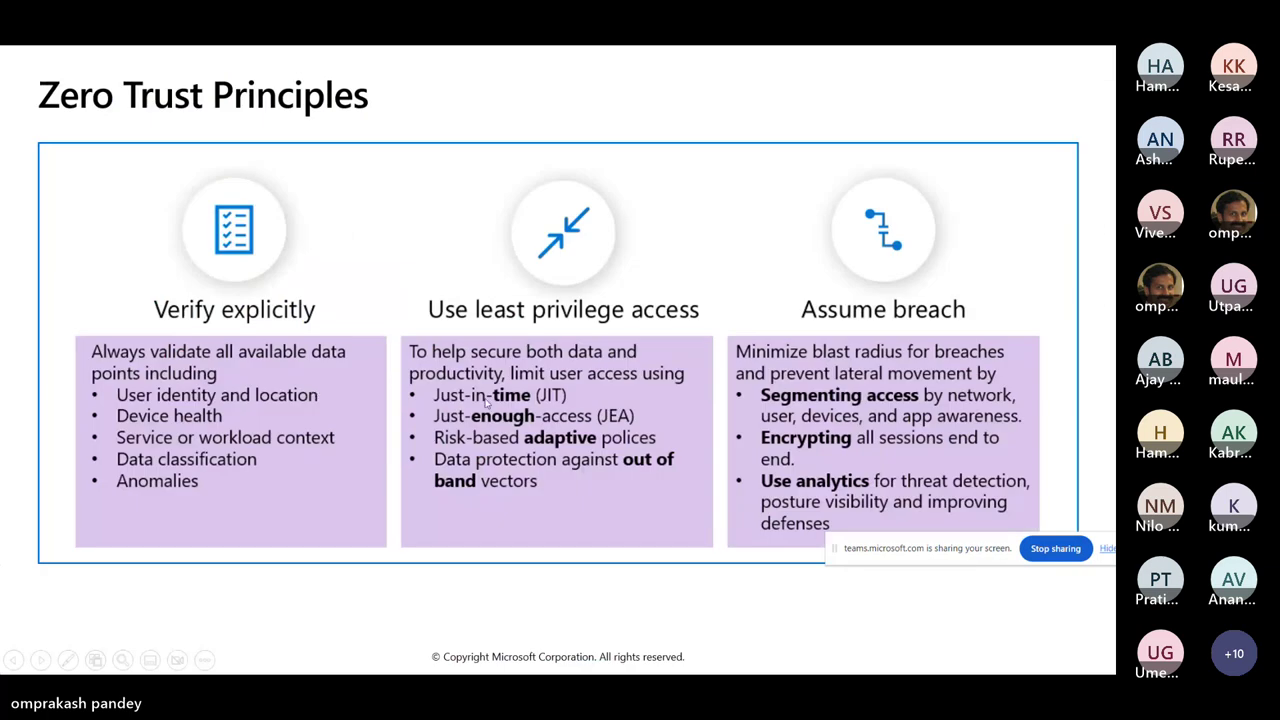
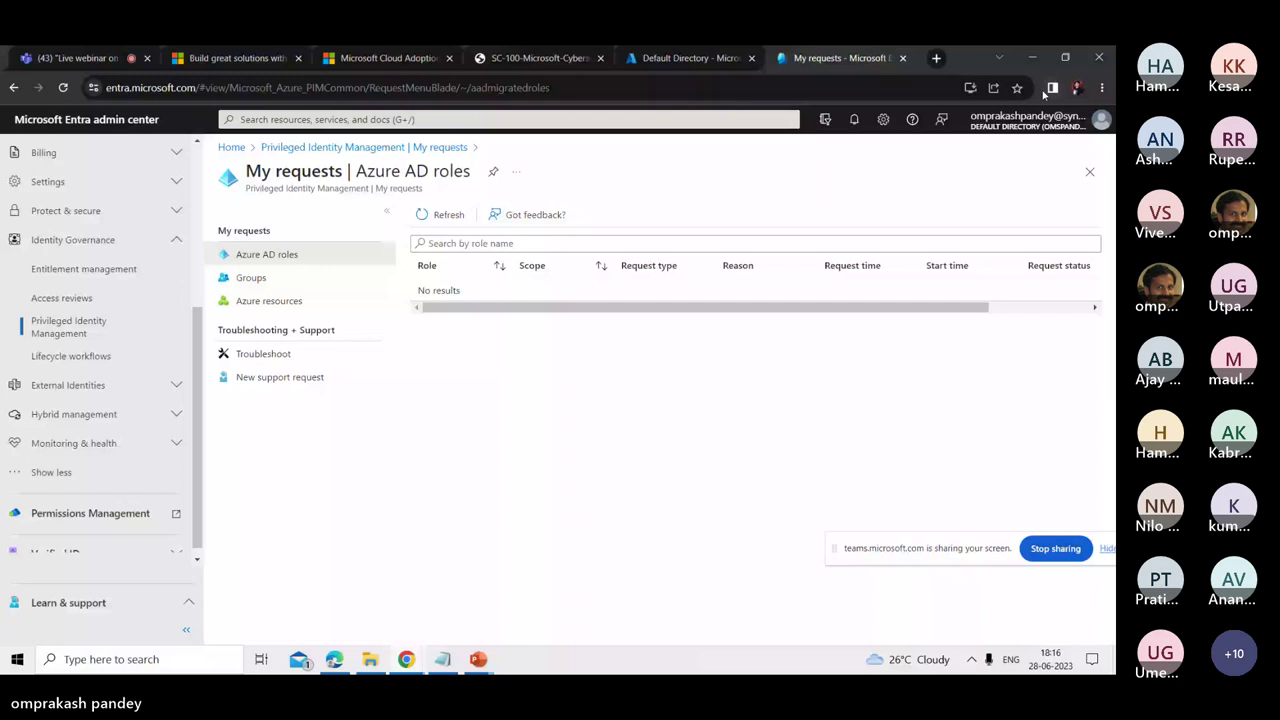
- Load security.microsoft.com in a new Chrome tab to reach the account picker
click(936, 58)
text(secu)
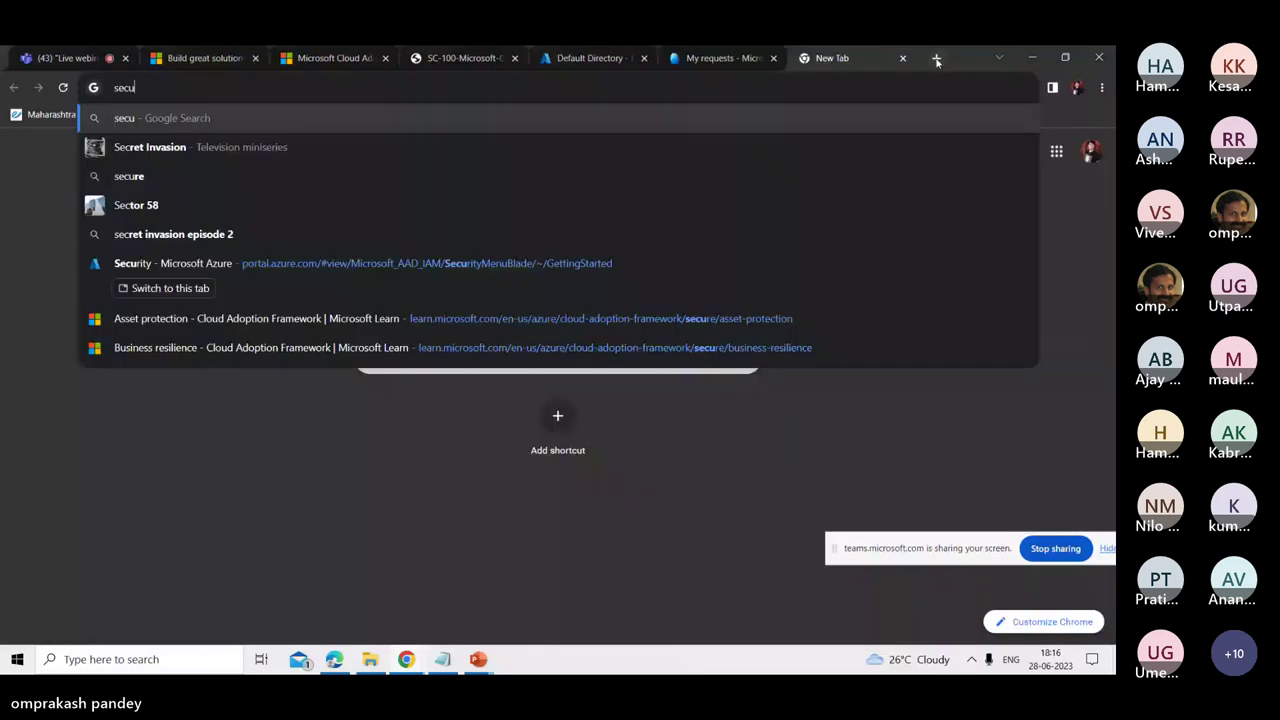
text(rity.mic)
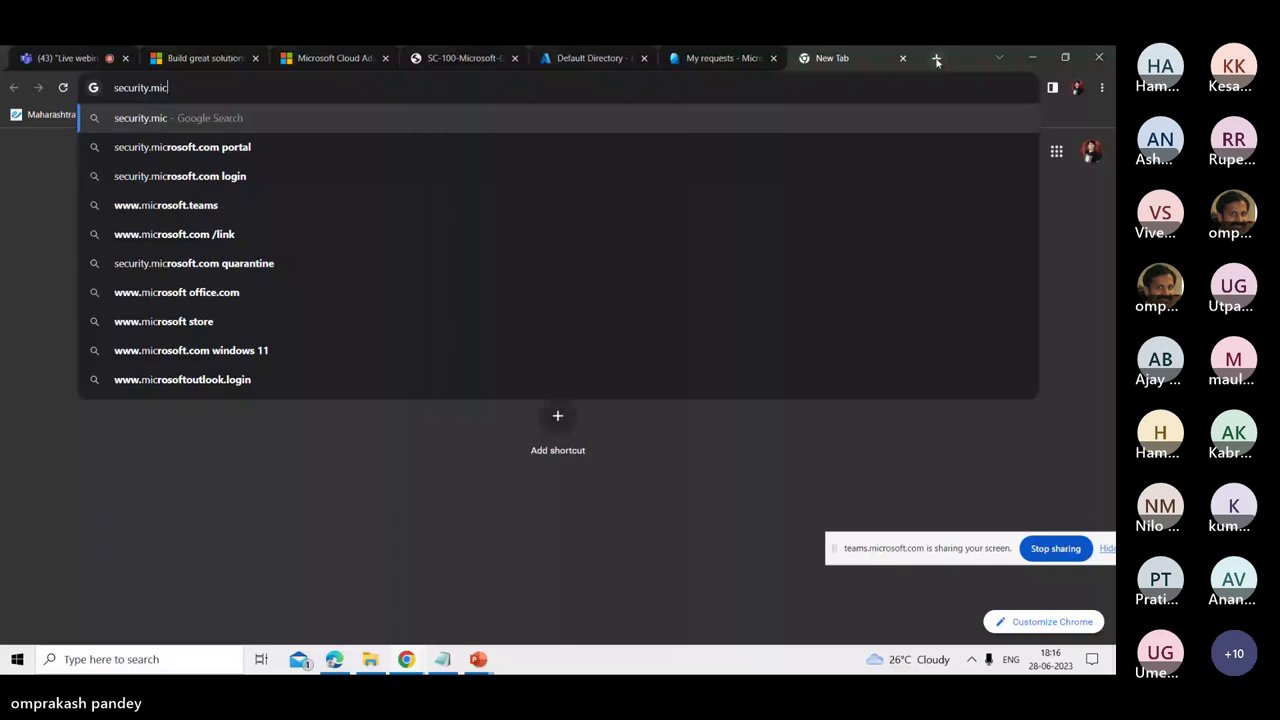
key(Return)
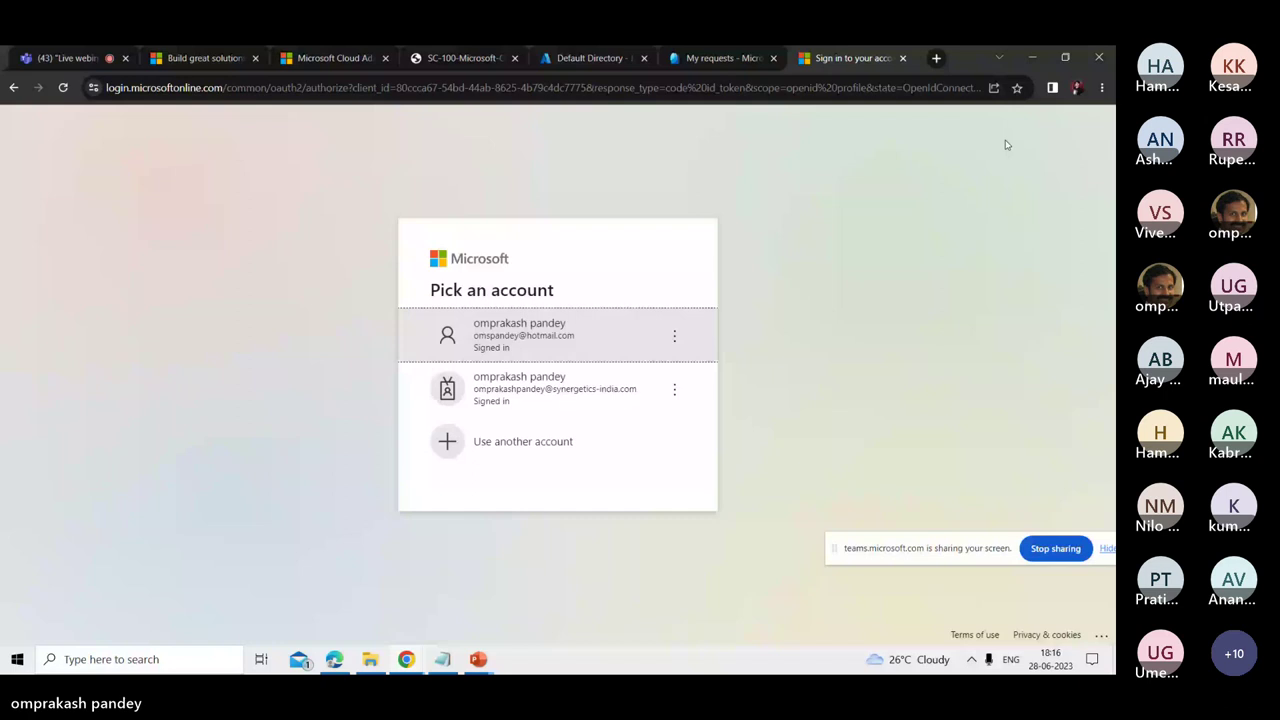
- Sign in with a different onmicrosoft.com work account and its password
click(560, 335)
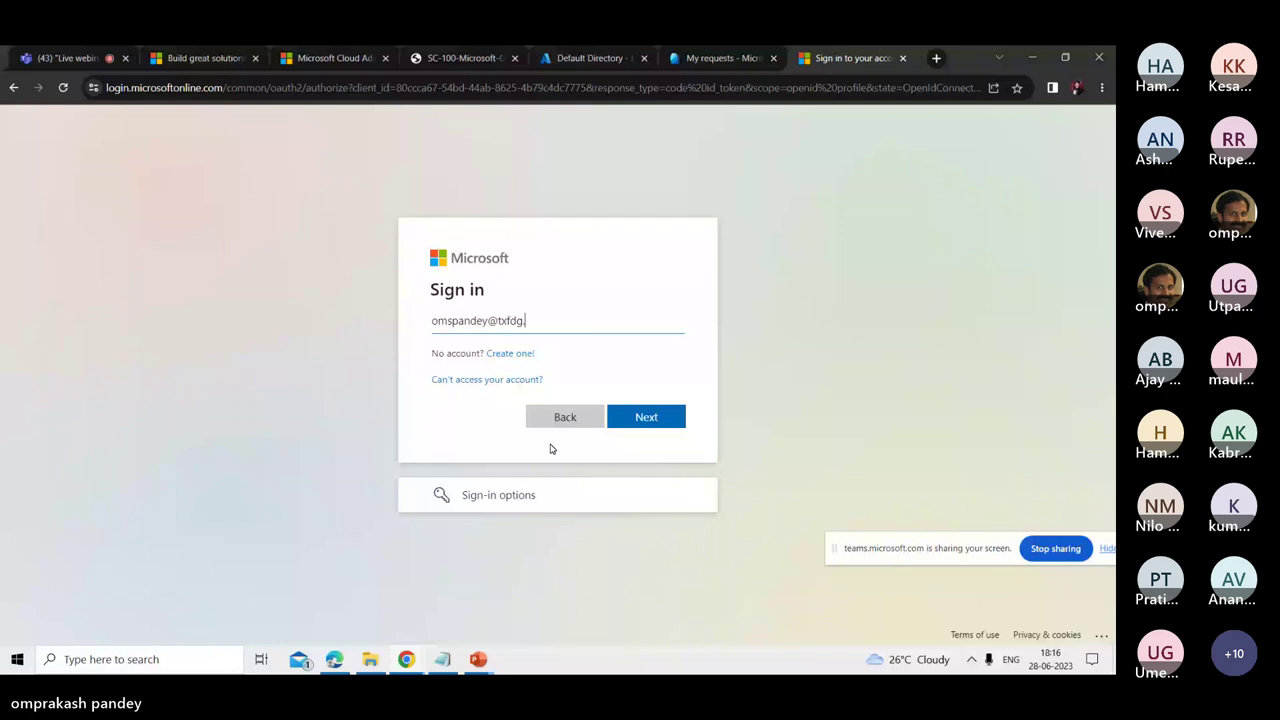
text(onmicrosoft.com)
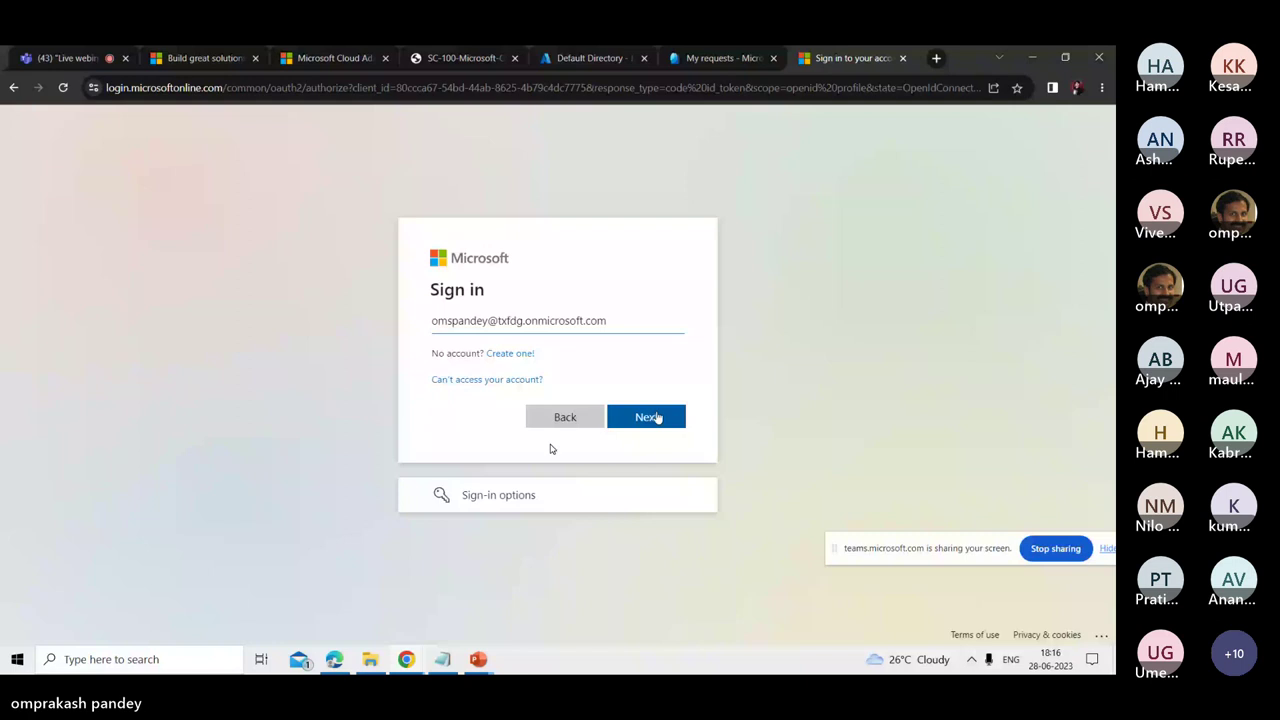
click(658, 416)
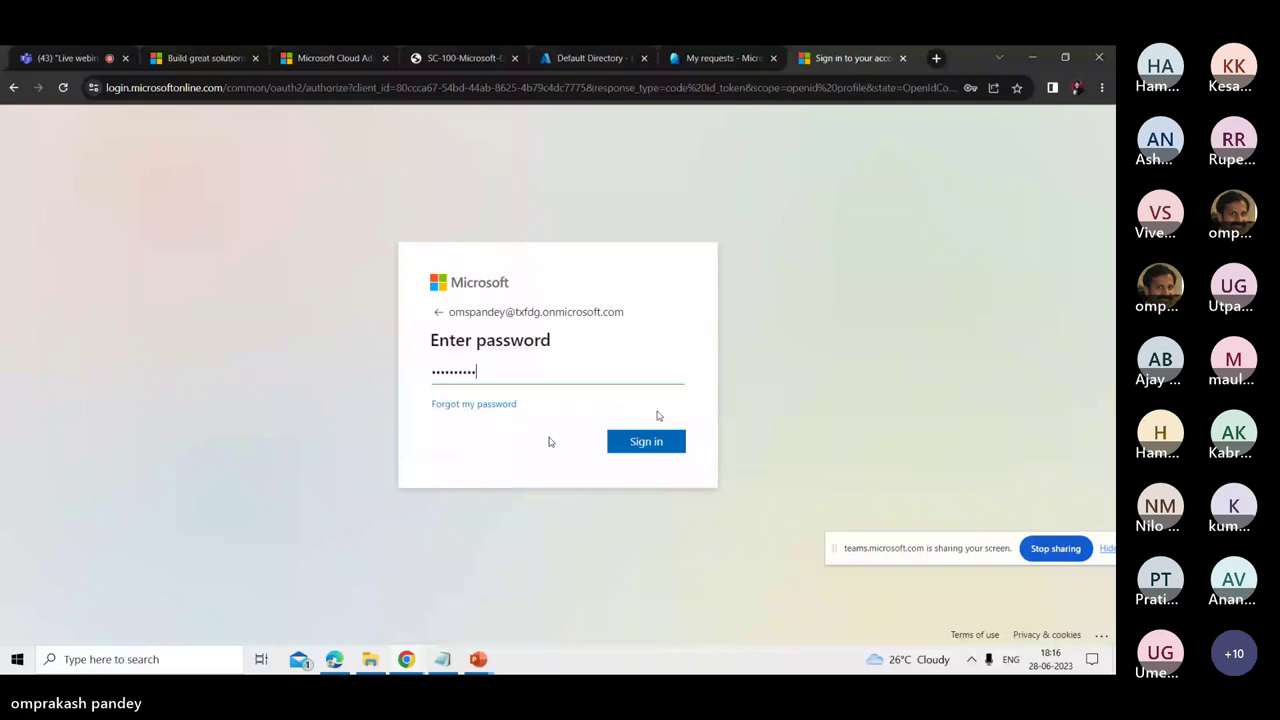
click(646, 441)
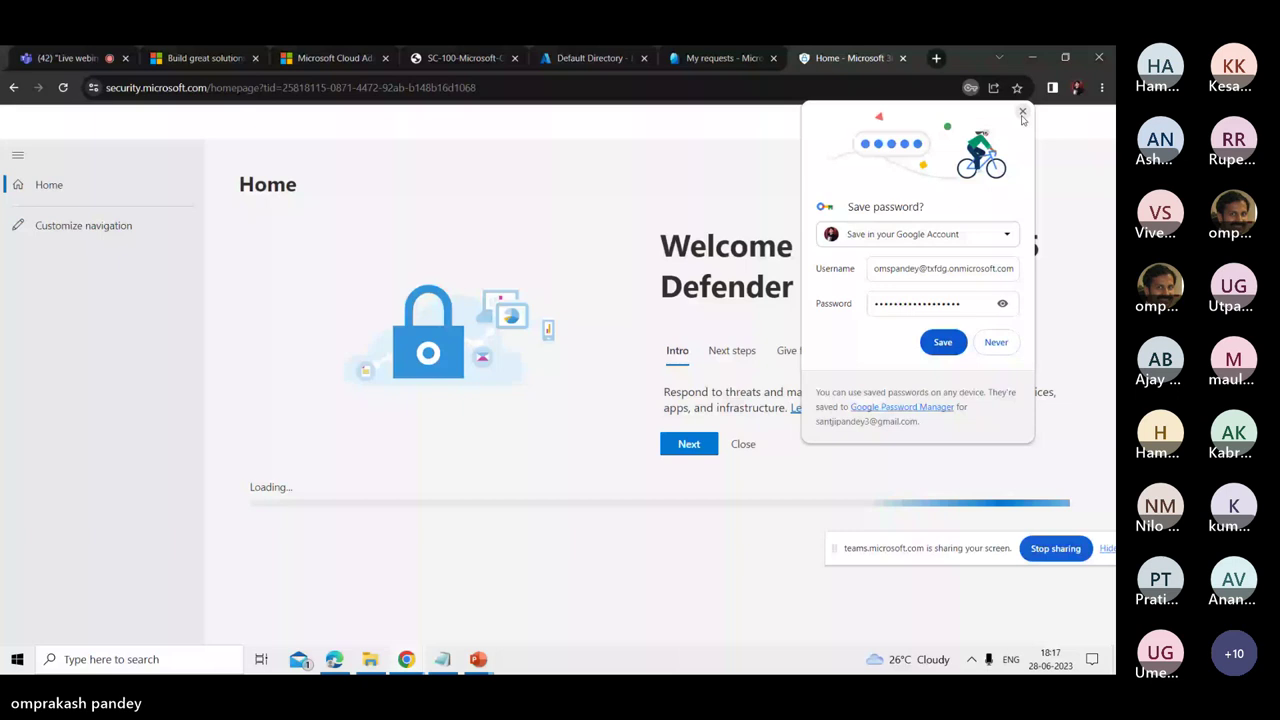
- Dismiss the save-password, Office 365 protection and feedback pop-ups, then view Incidents
click(1022, 114)
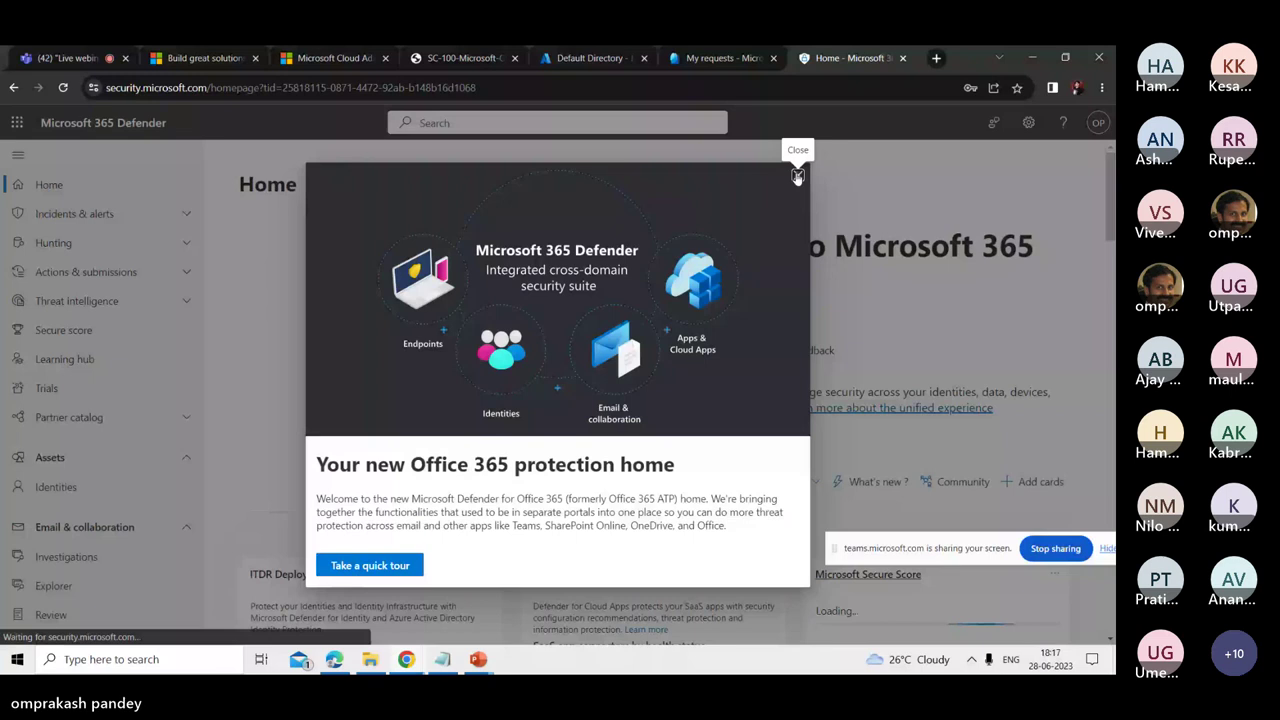
click(797, 177)
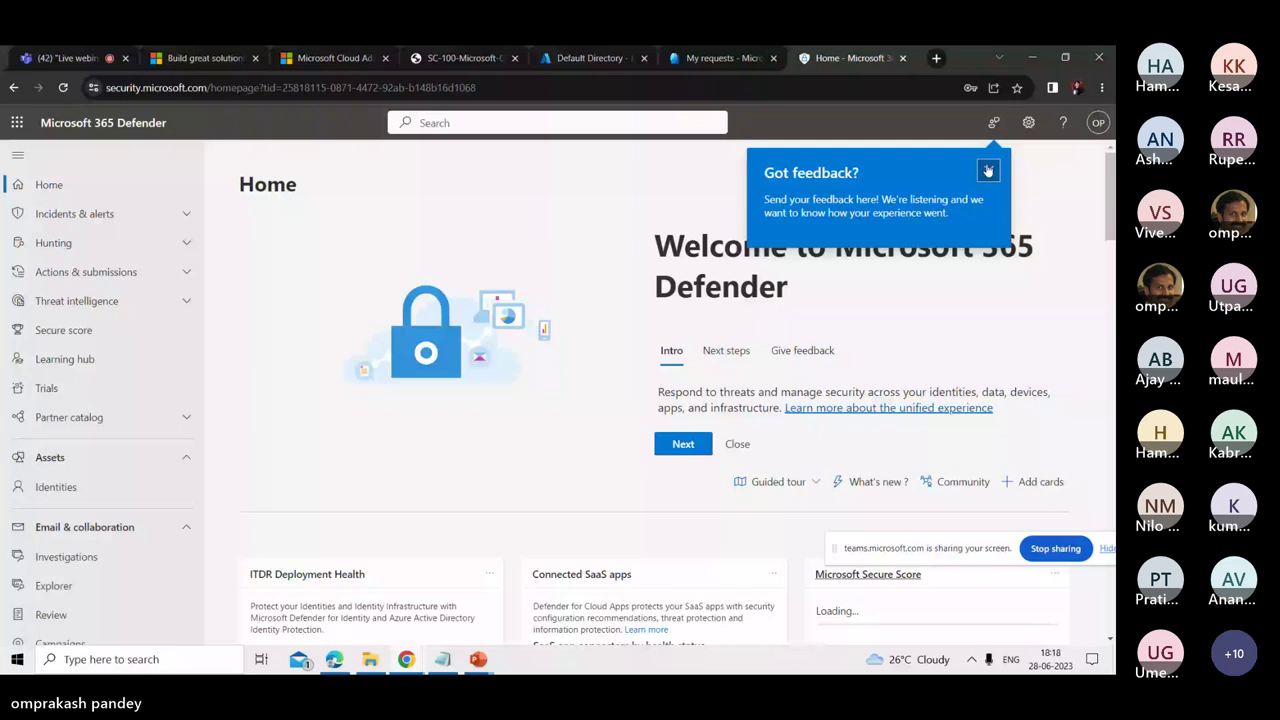
click(988, 171)
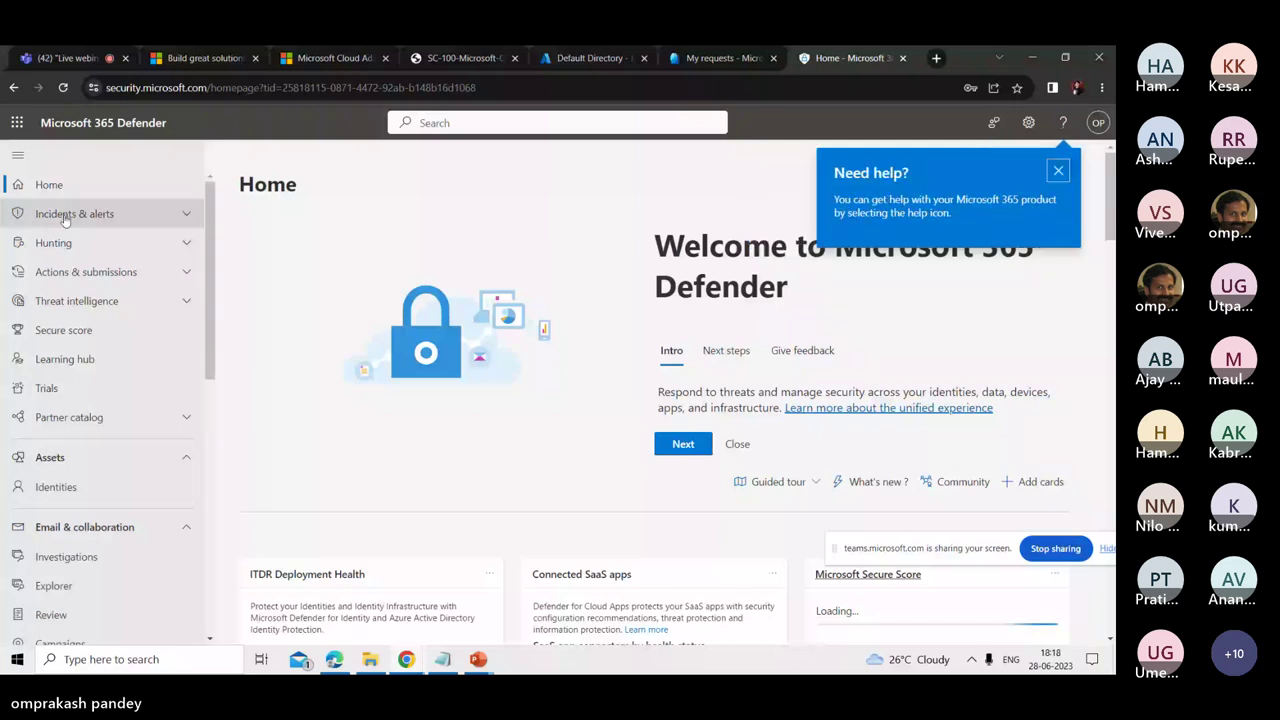
click(66, 216)
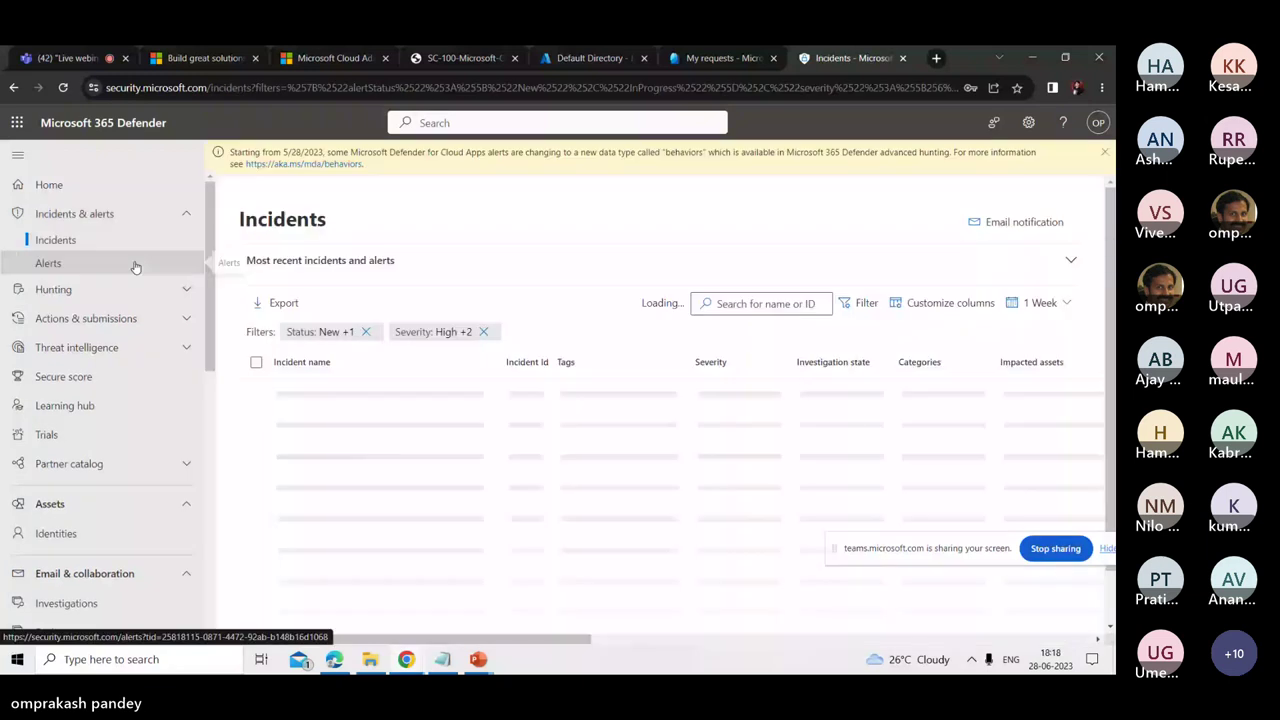
- Visit Advanced hunting, then open the Action Center's empty Pending list
click(60, 289)
click(55, 316)
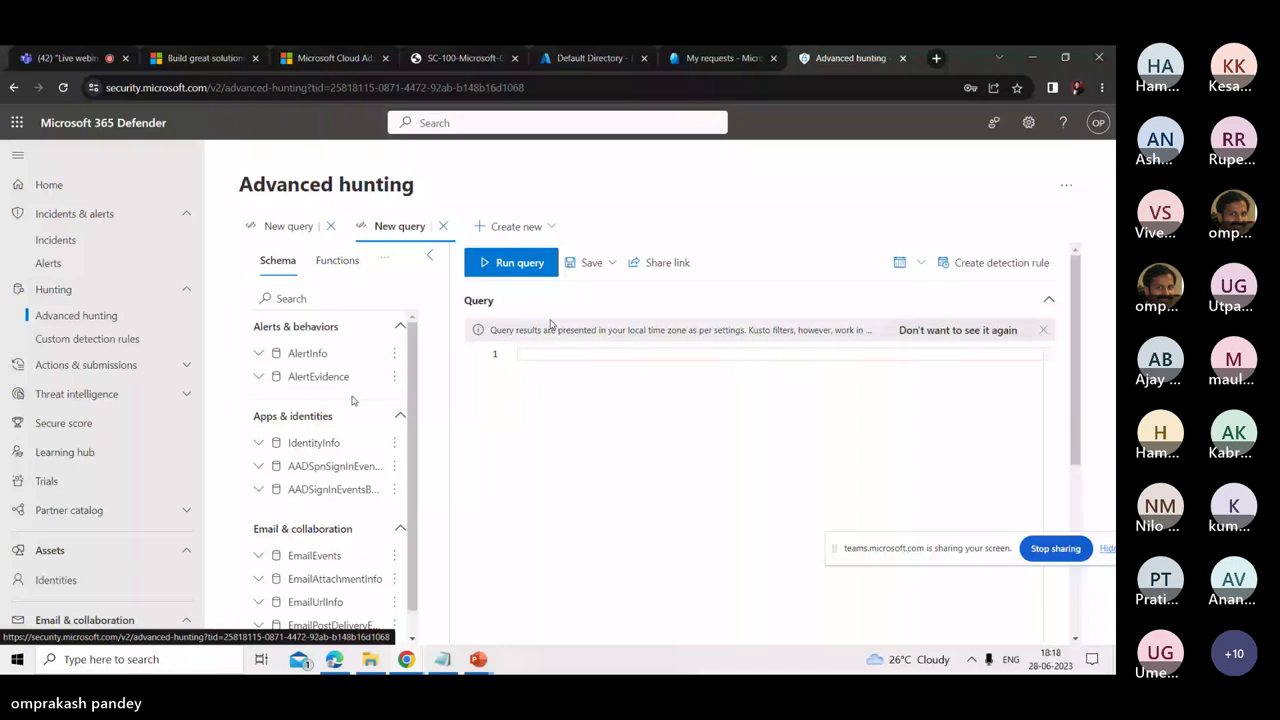
click(86, 365)
click(65, 391)
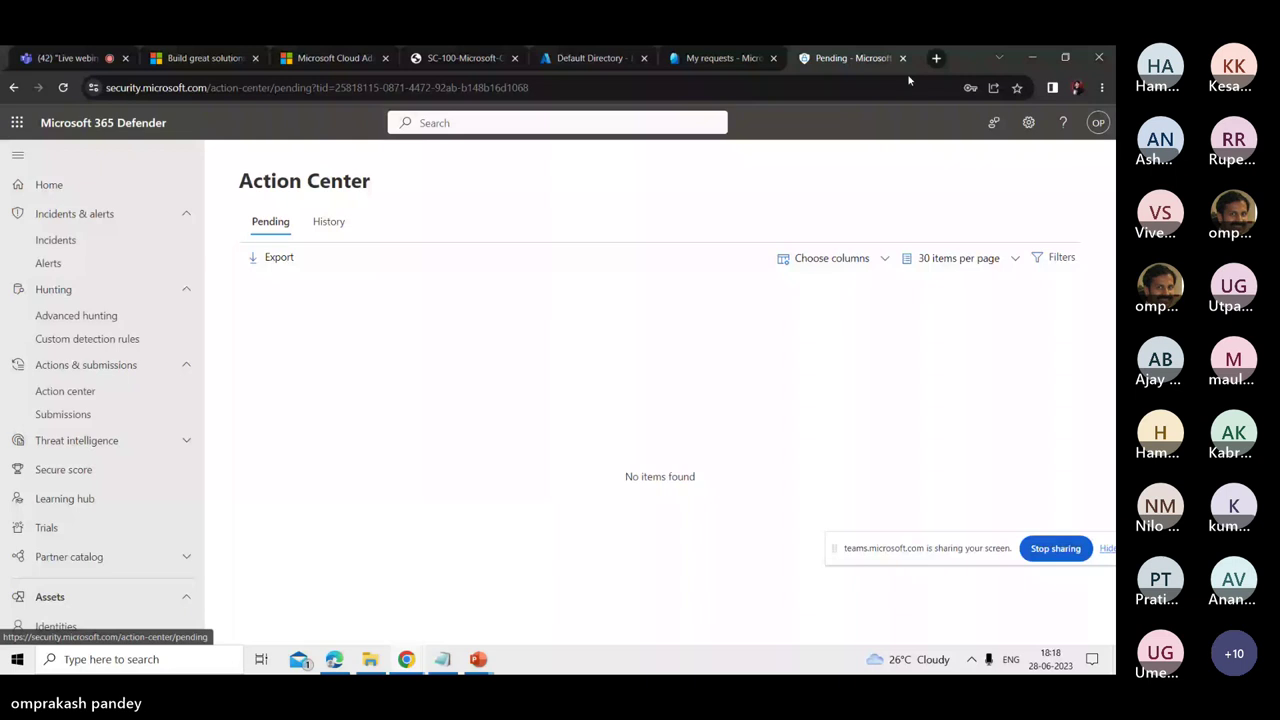
- Start endpoint.microsoft.com loading in a new tab and go back to the Defender Action Center
click(936, 58)
text(endpo)
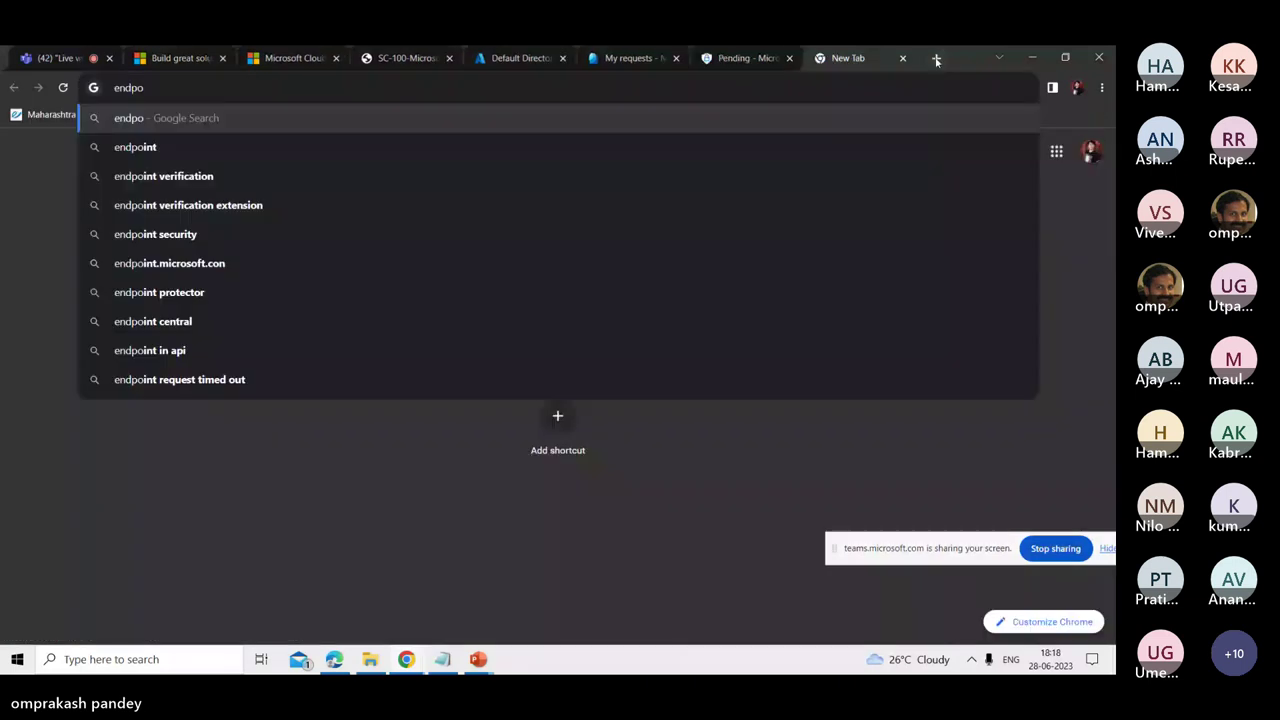
text(int.microsoft.c)
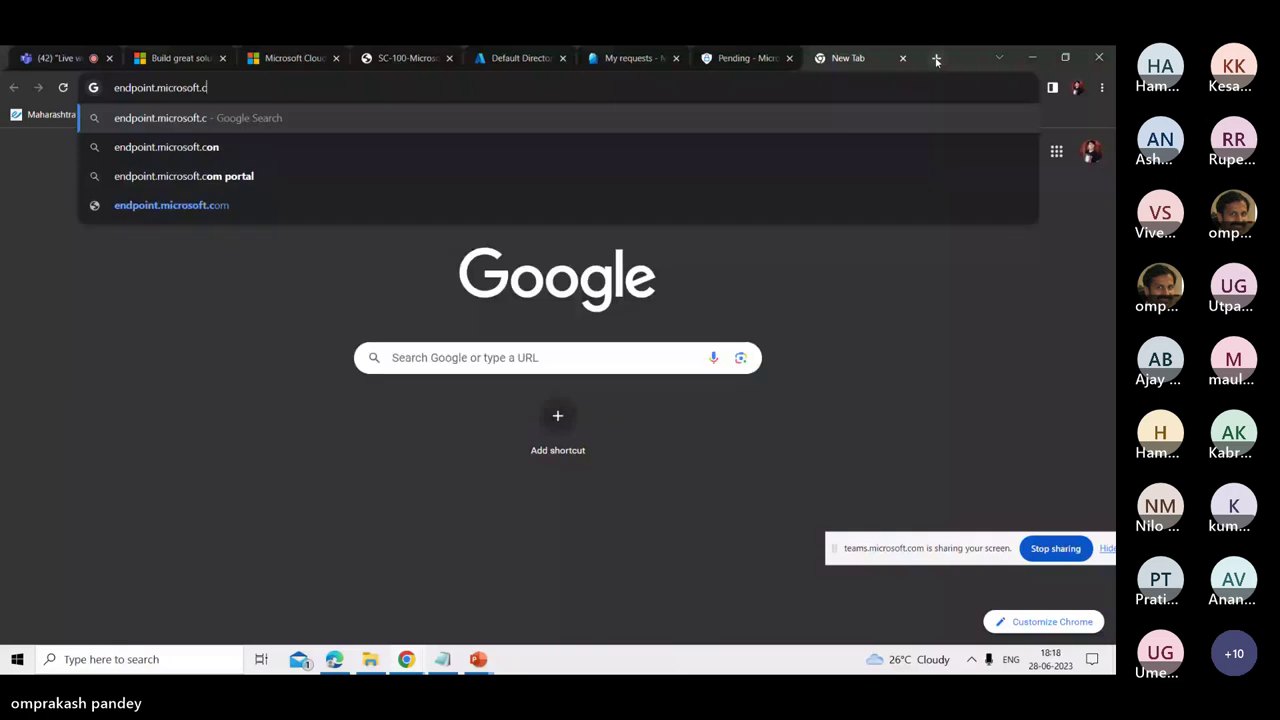
text(om)
key(Return)
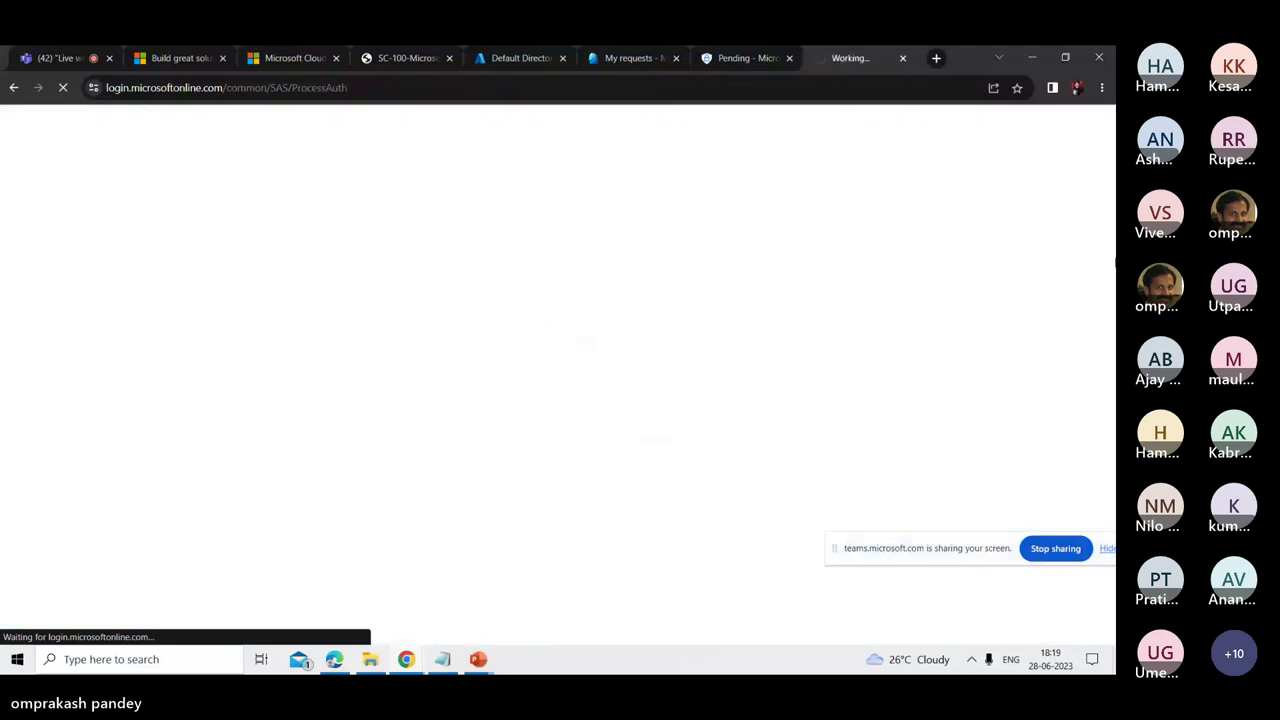
click(725, 60)
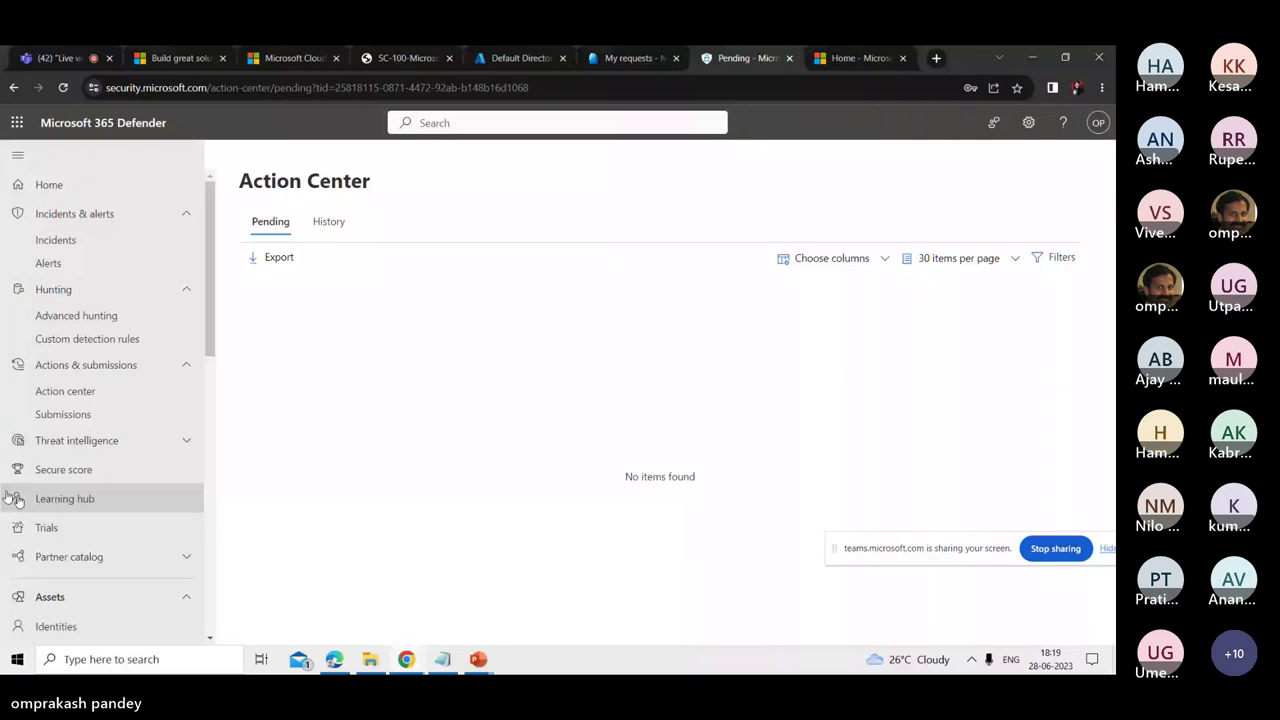
- In the Intune tab, go from Endpoint security to the Devices overview listing 3 Windows devices
key(ctrl+Tab)
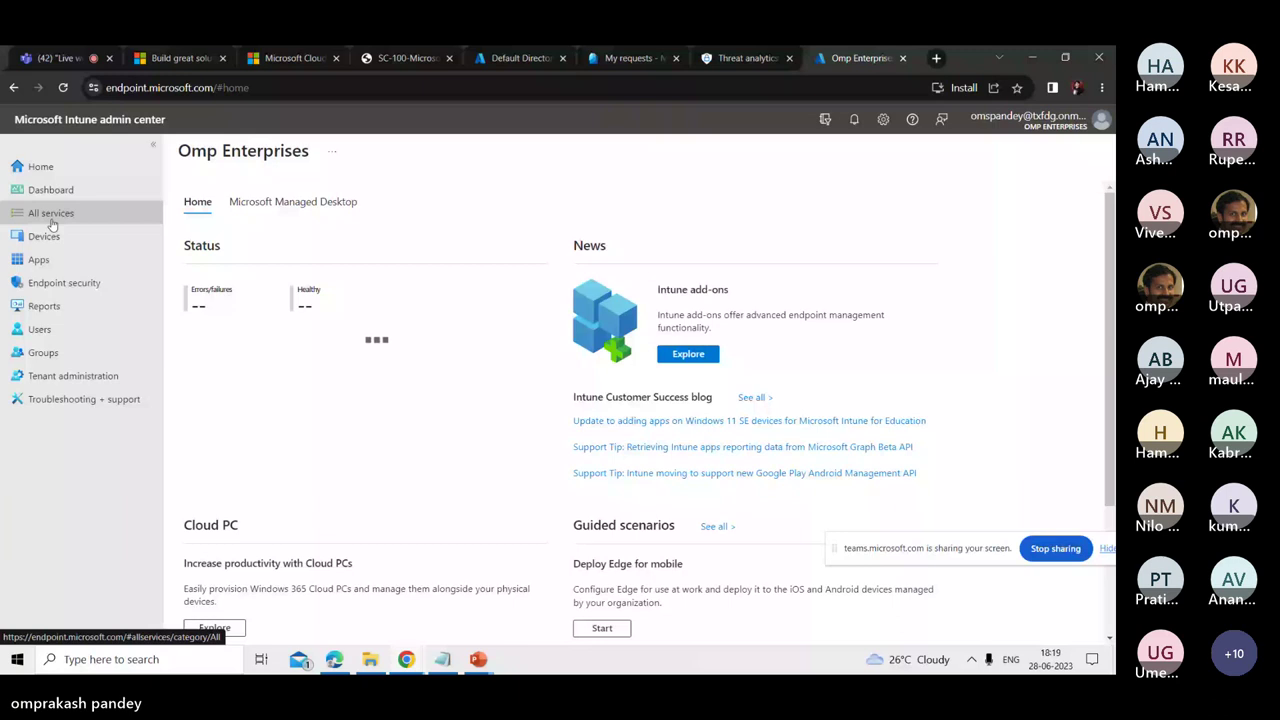
click(62, 282)
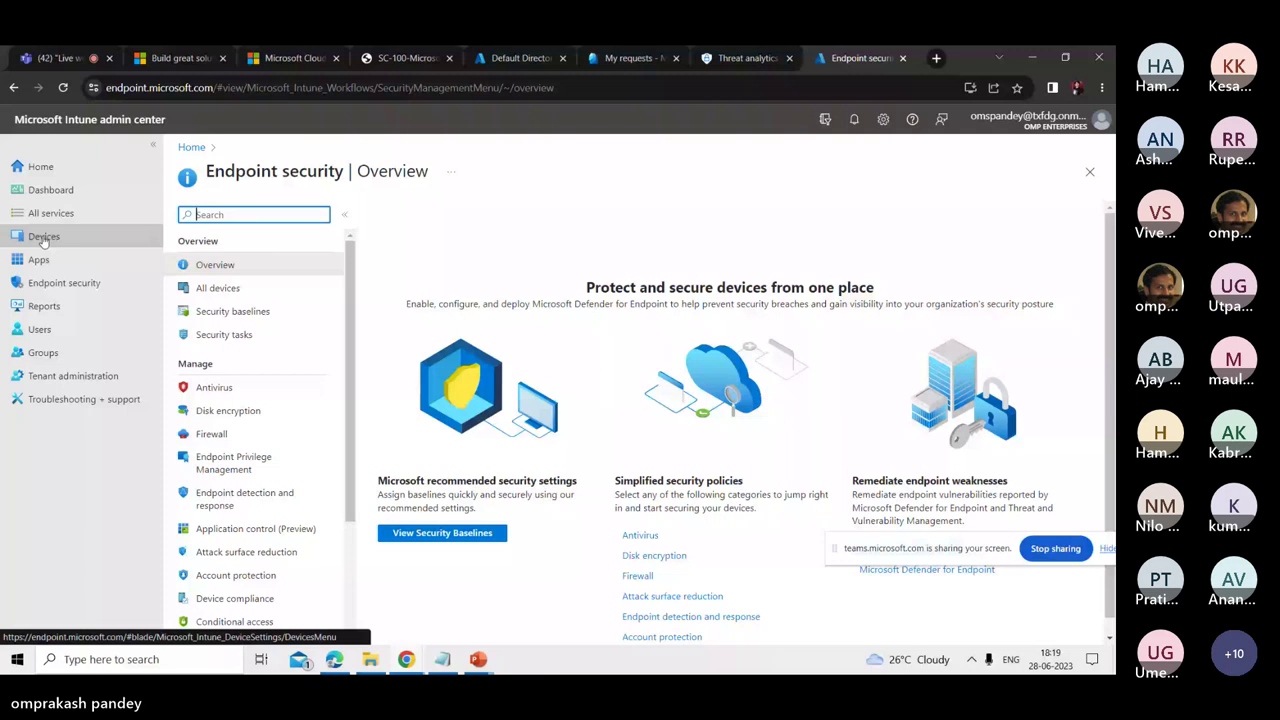
click(44, 238)
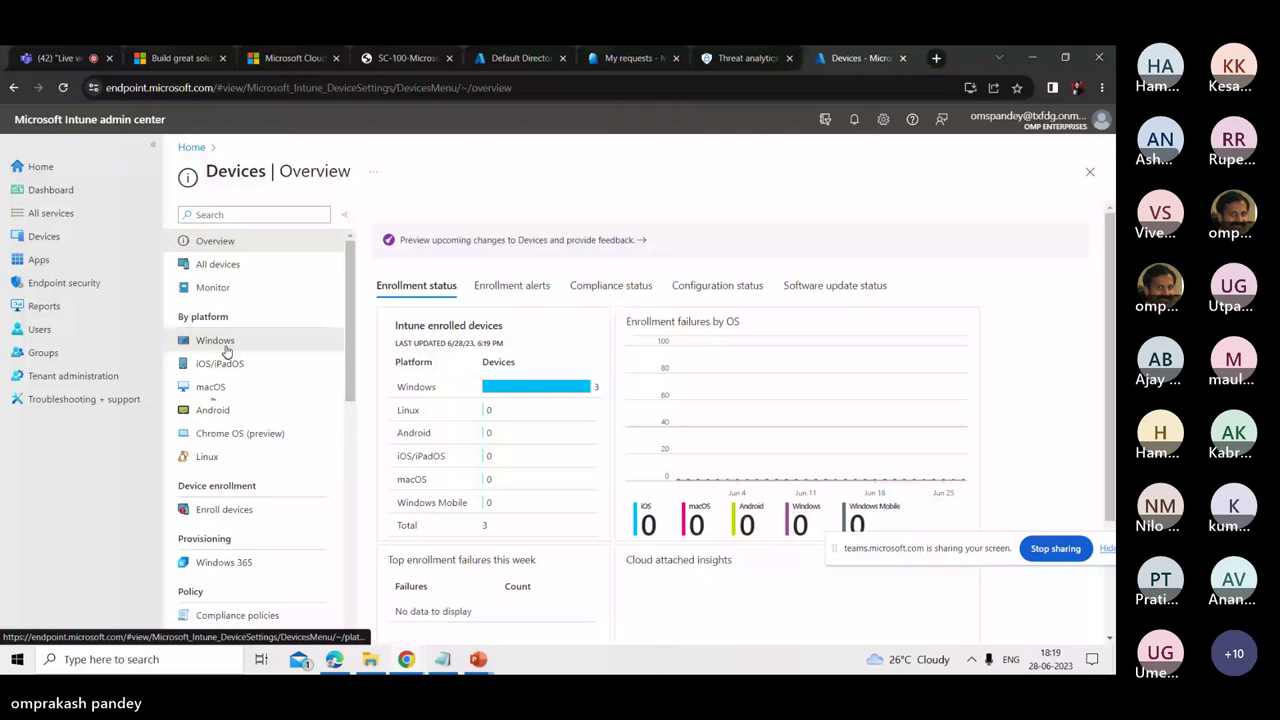
- Open IntuneWin10's Device compliance results, then switch to the Defender Threat analytics tab
click(216, 342)
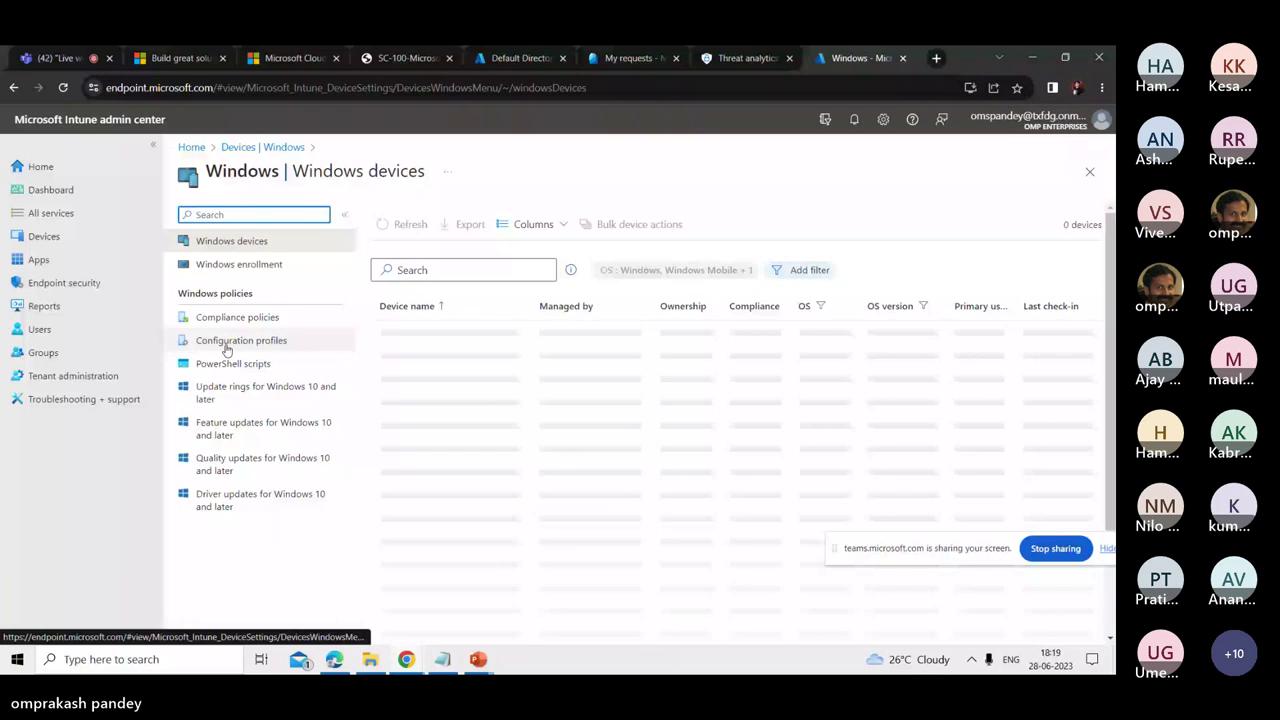
click(227, 342)
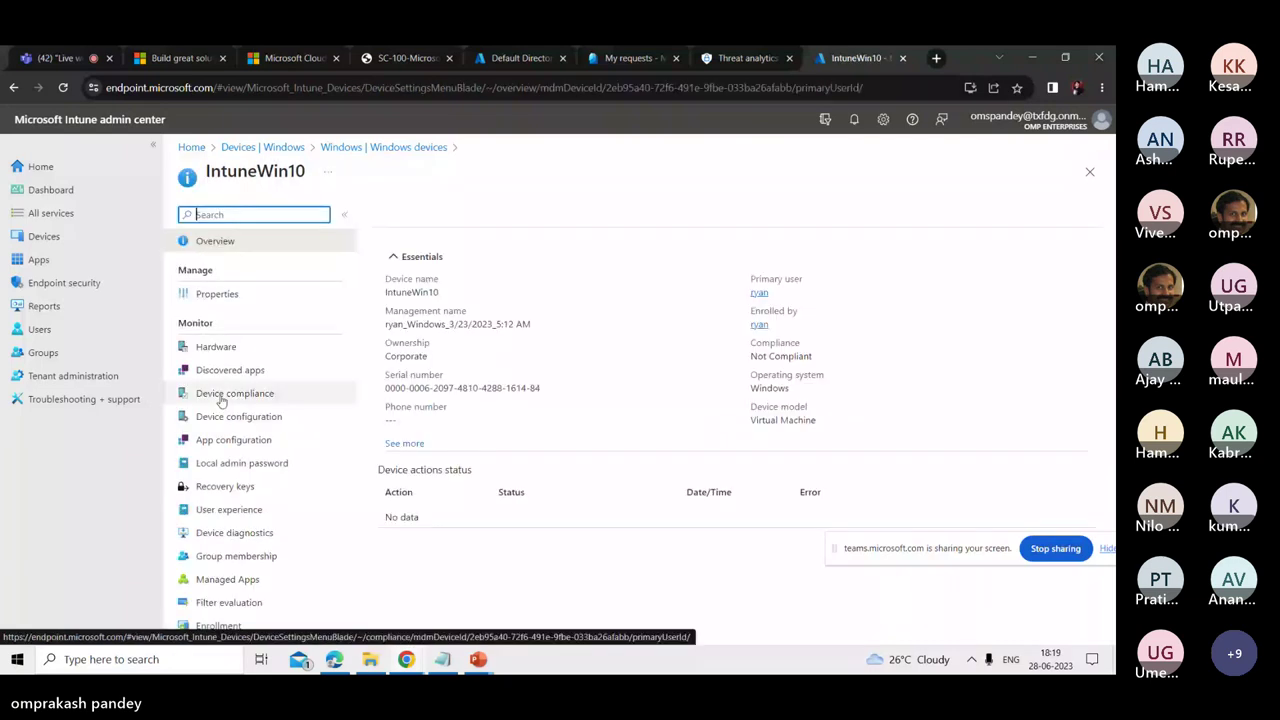
click(224, 396)
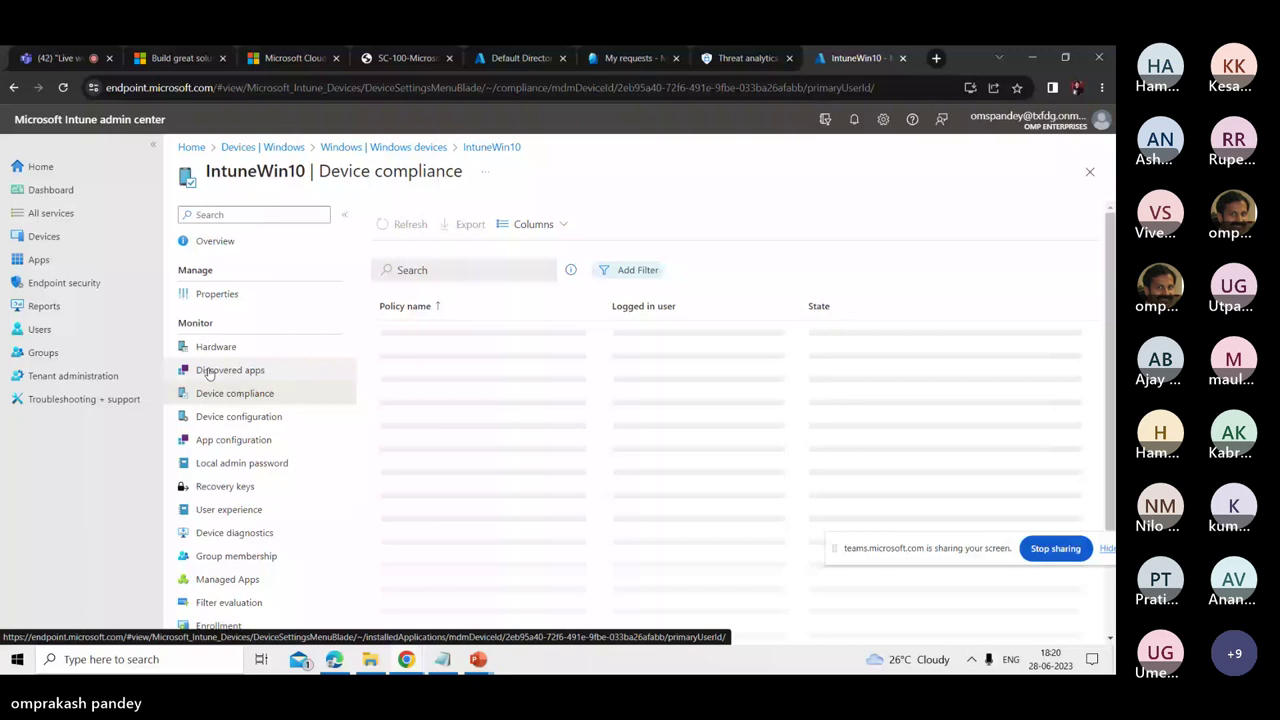
click(745, 58)
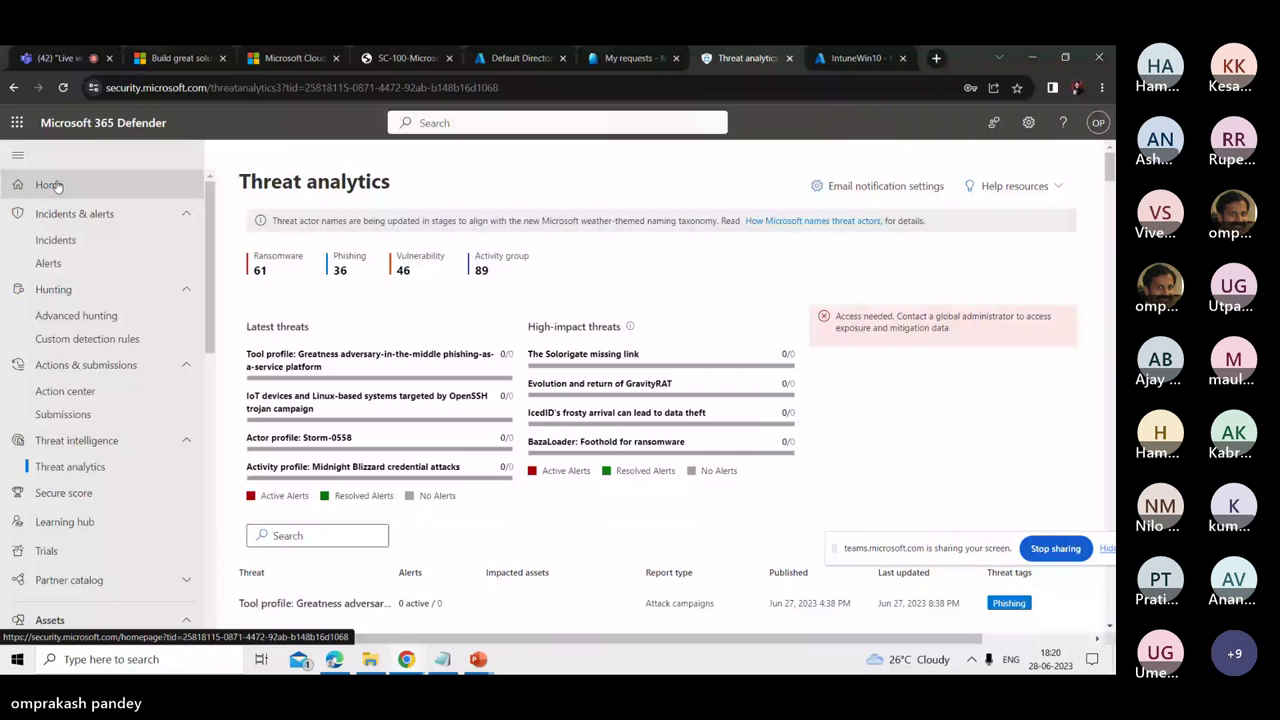
- Return to IntuneWin10's not compliant result, then show the Technology pillars of Zero Trust slide
click(49, 185)
click(857, 58)
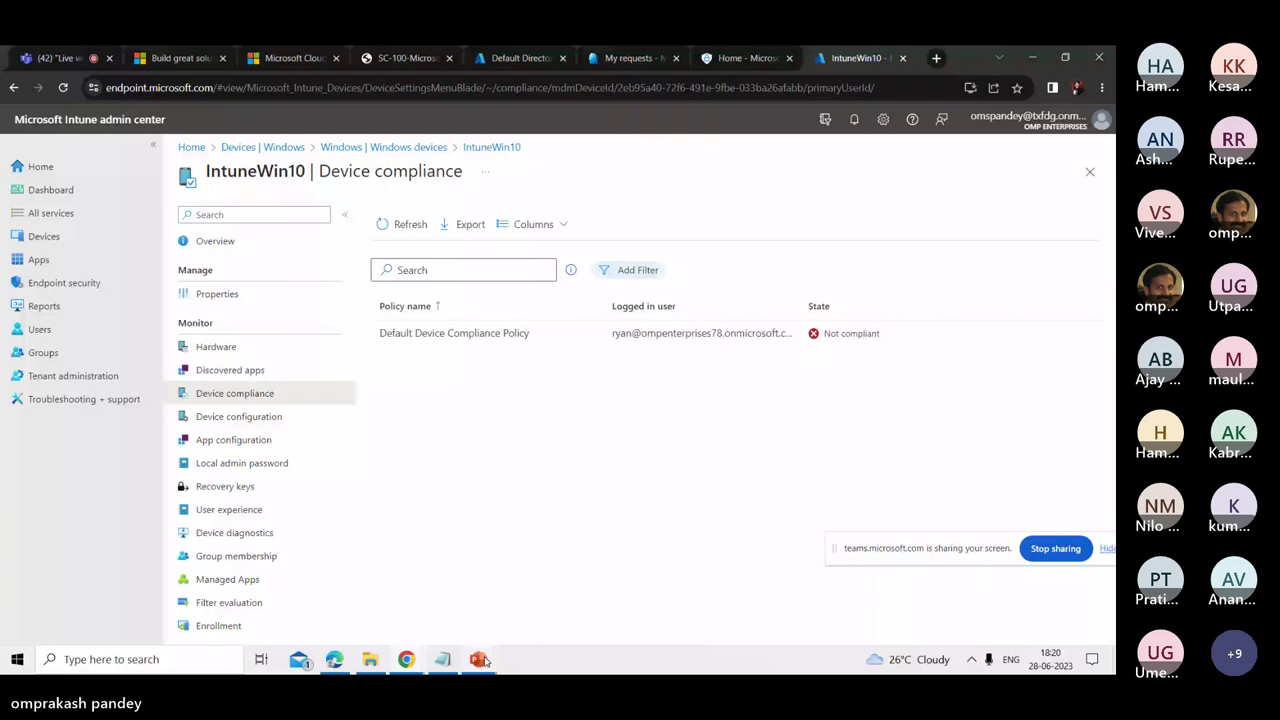
click(479, 660)
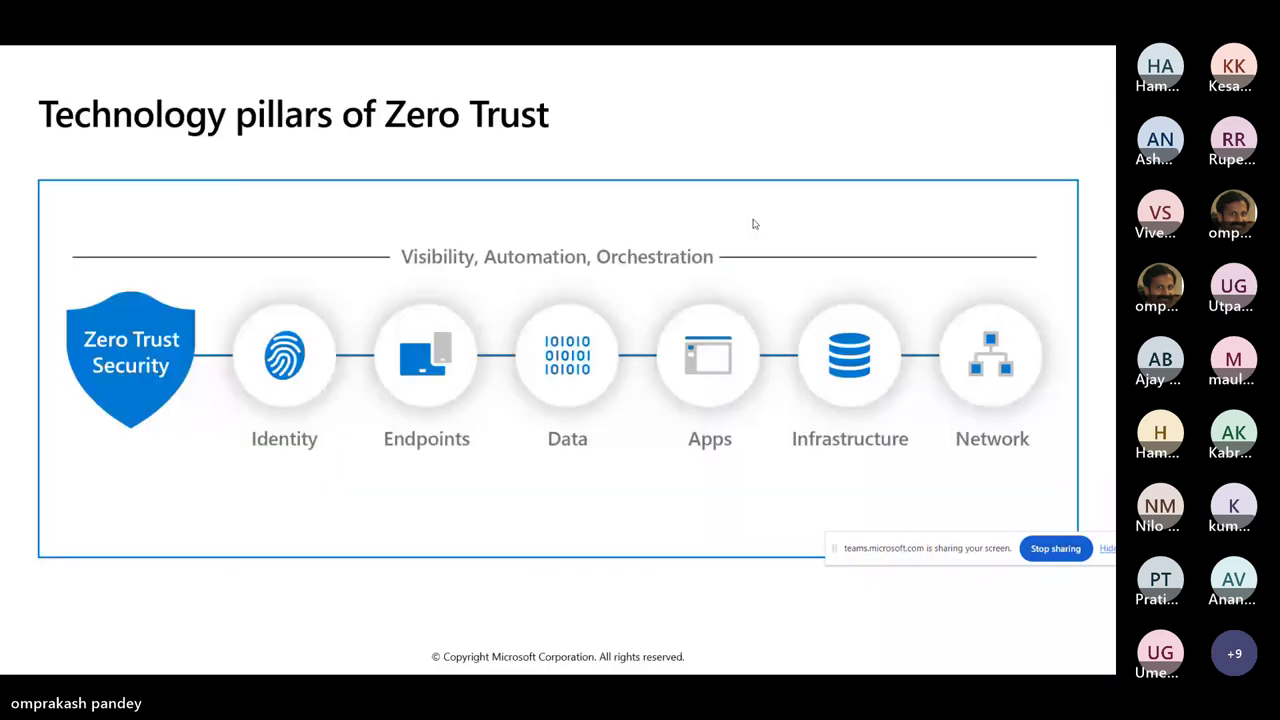